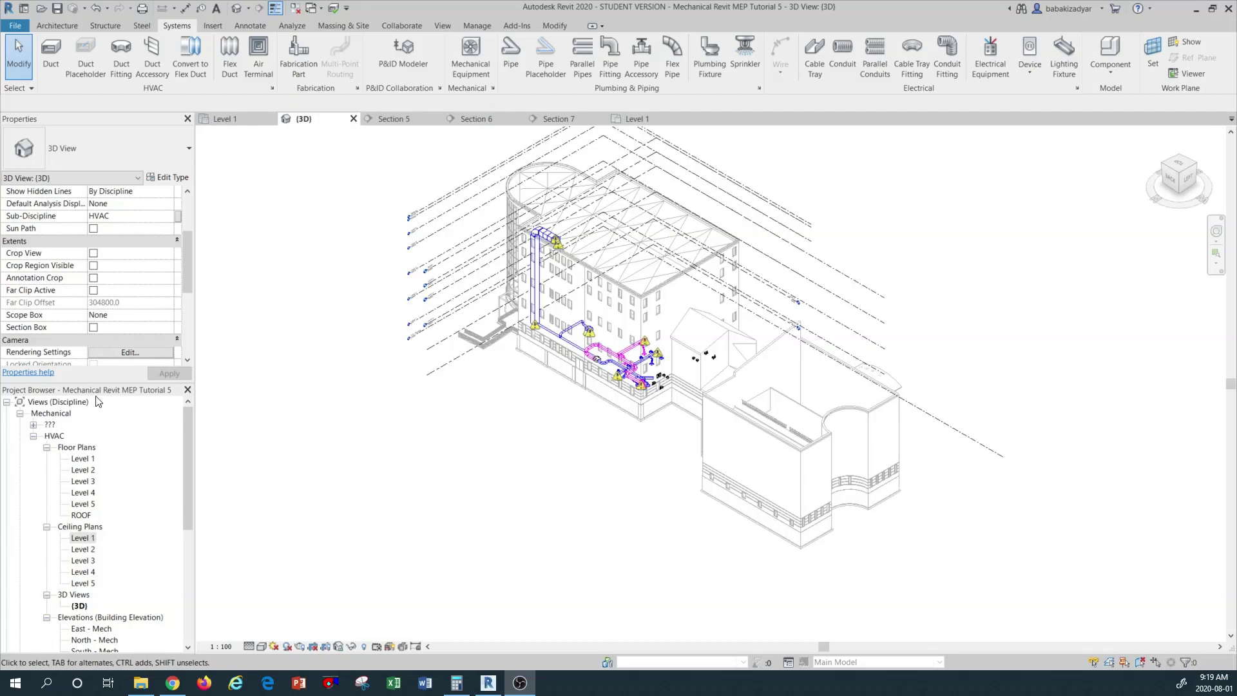
Step: Open the Level 1 ceiling plan of the HVAC views at the ducted area between grids A and F
double_click(85, 539)
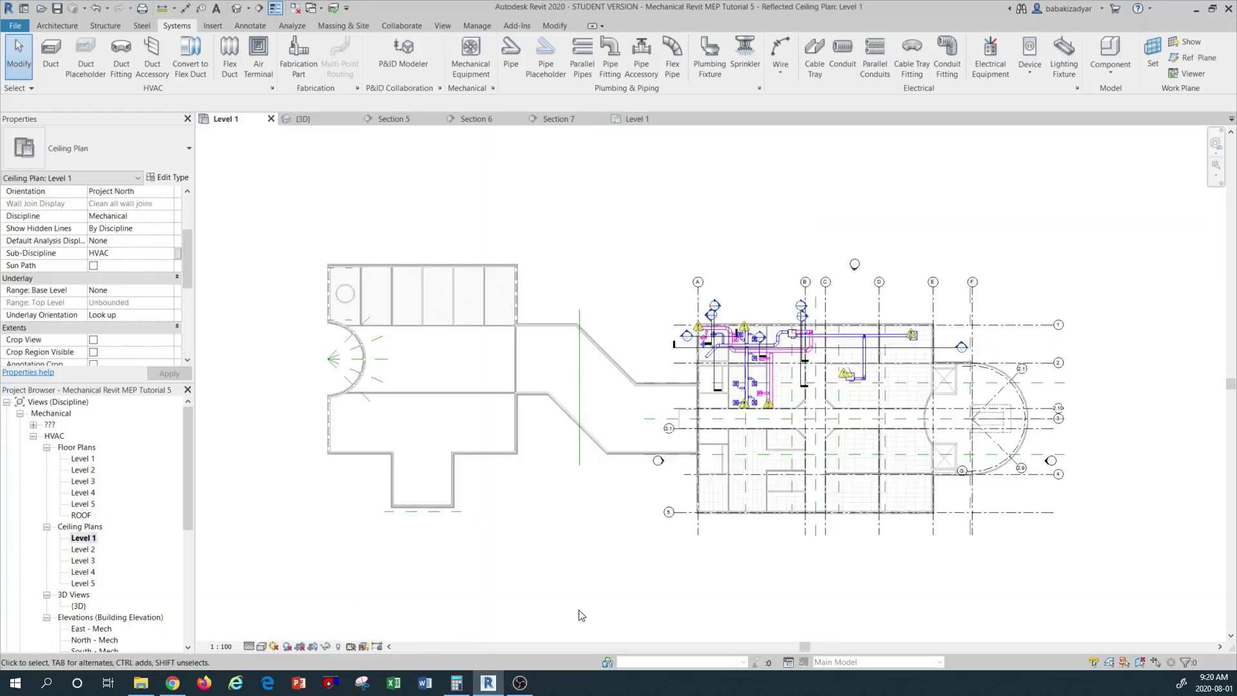
scroll(797, 363, "up", 2)
scroll(797, 362, "up", 2)
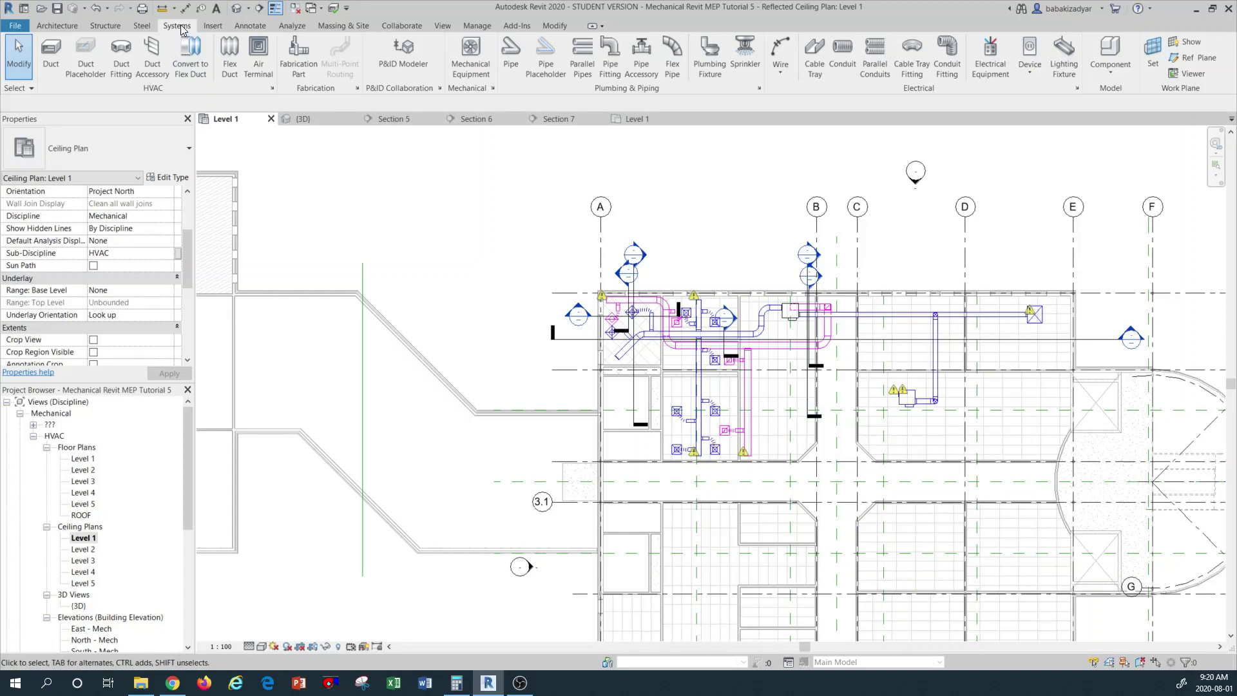
Step: Place an M_Fire Damper - Rectangular - Simple, Standard duct accessory on the main supply duct, just before the diagonal-ceiling room's wall
left_click(153, 56)
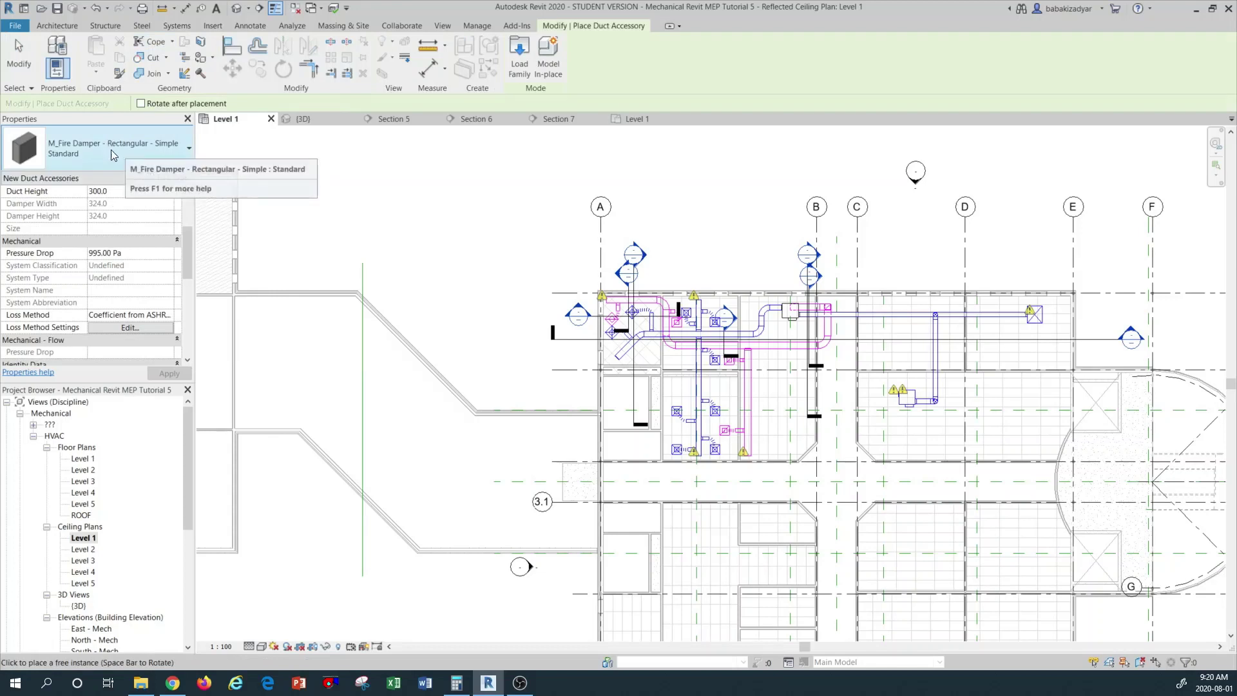
left_click(149, 142)
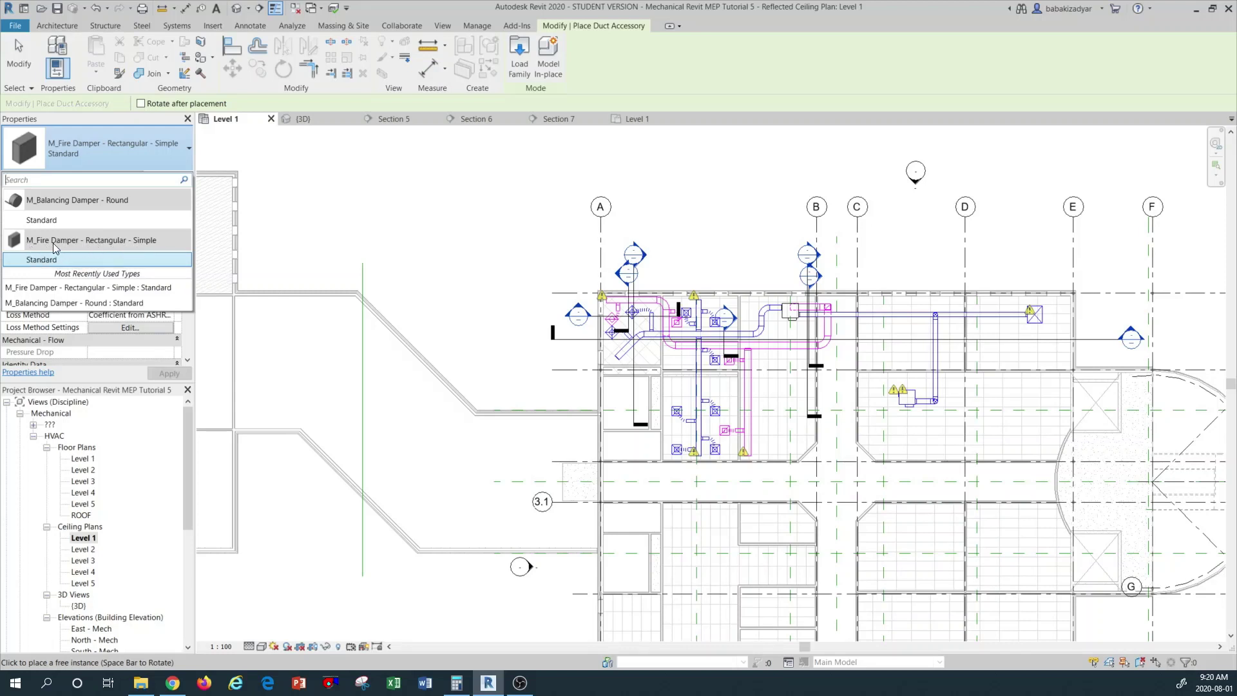
mouse_move(40, 242)
left_click(52, 259)
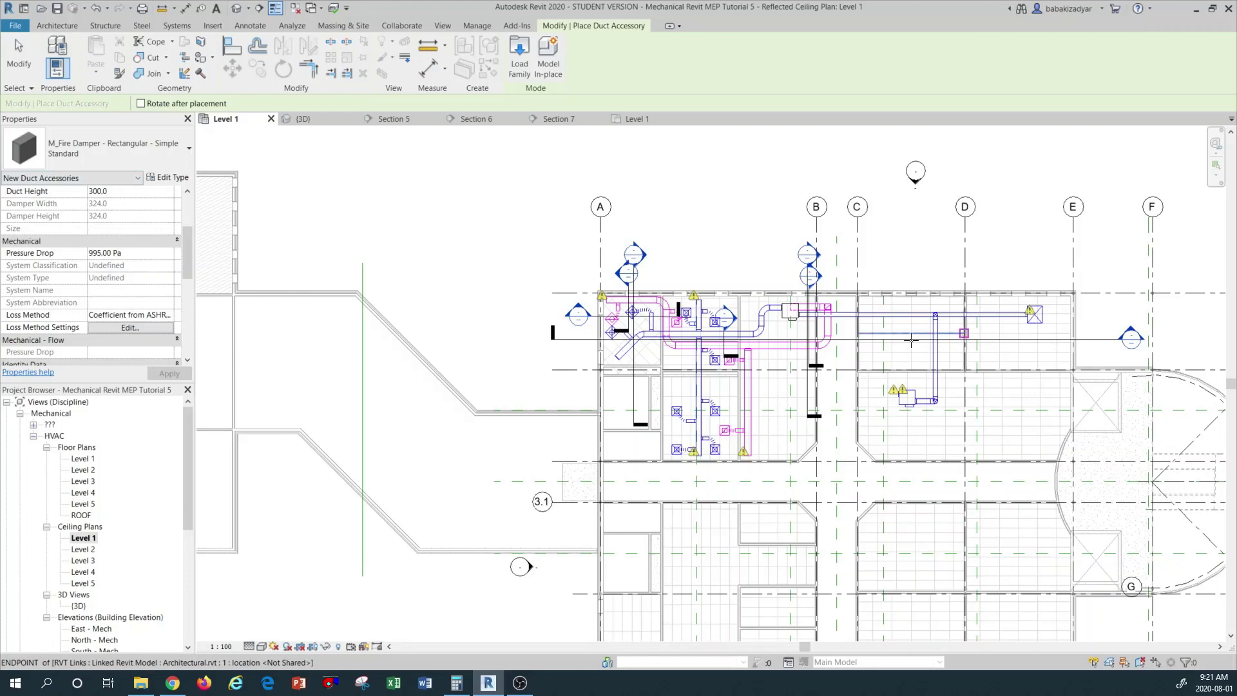
scroll(764, 312, "up", 4)
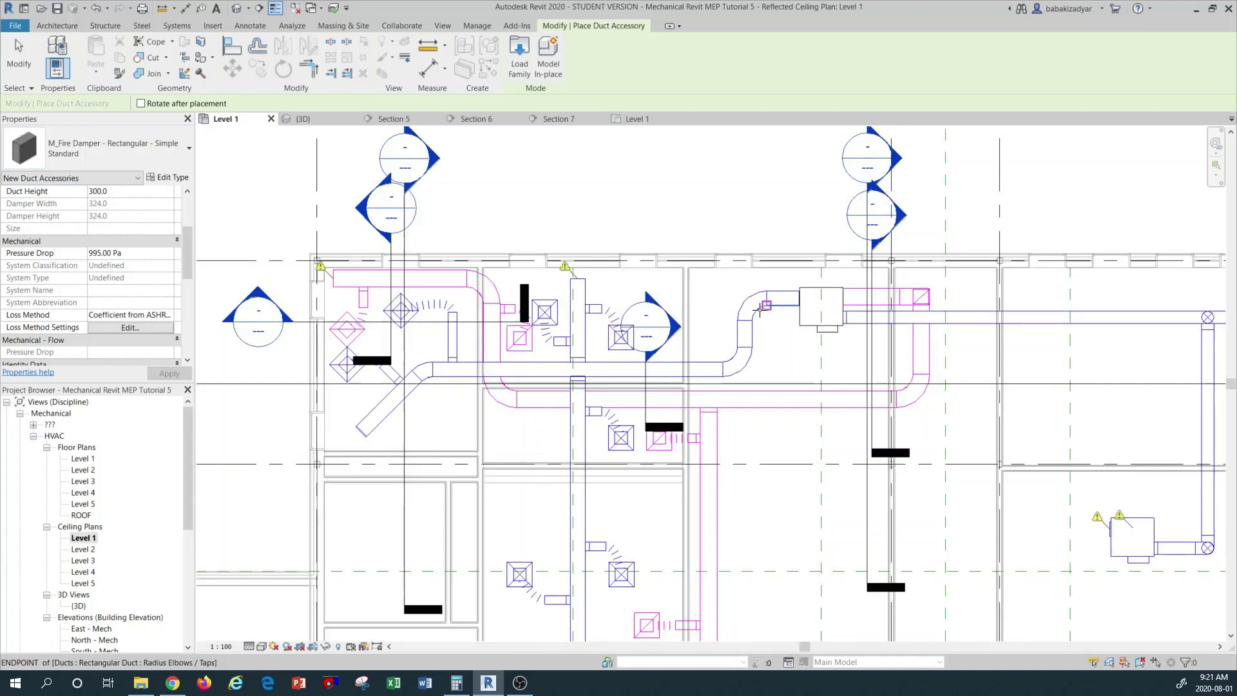
scroll(484, 358, "up", 4)
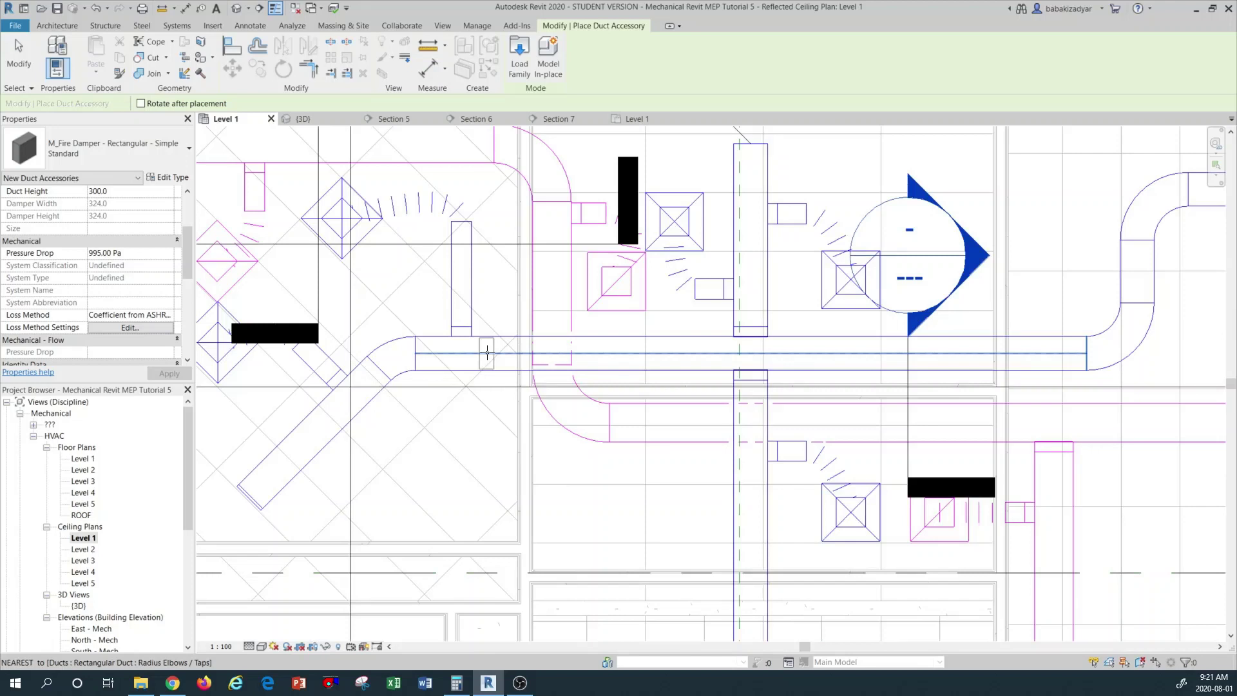
scroll(487, 353, "up", 3)
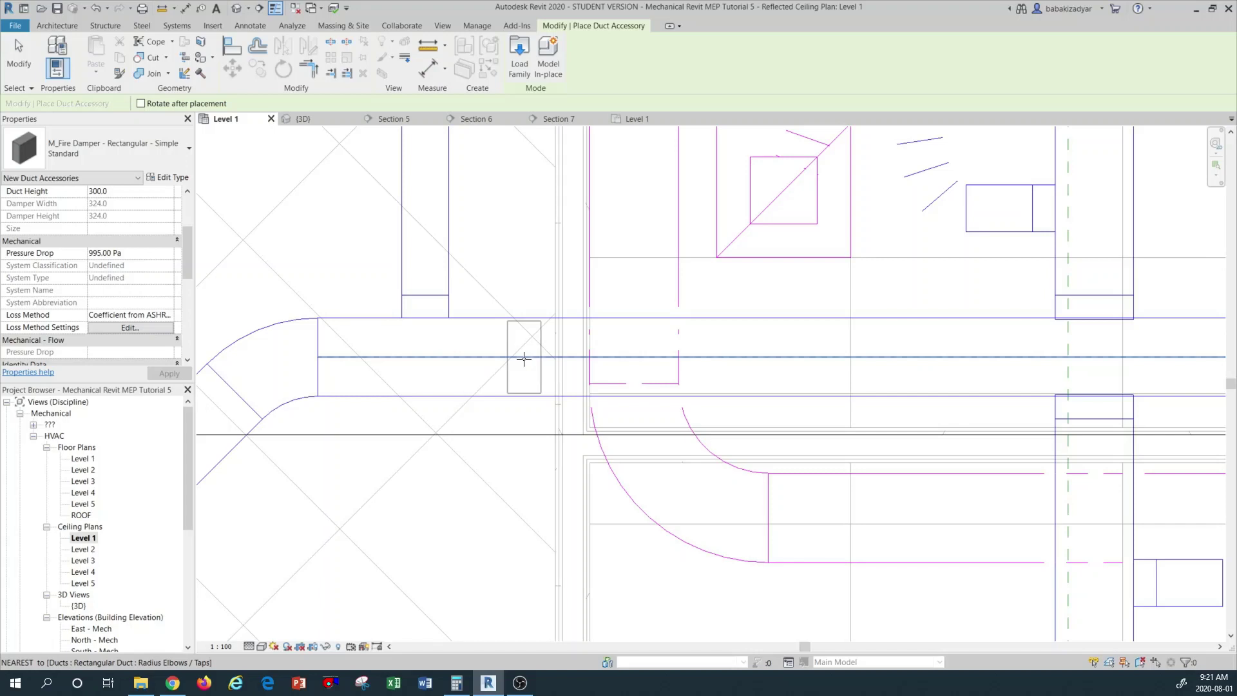
left_click(524, 359)
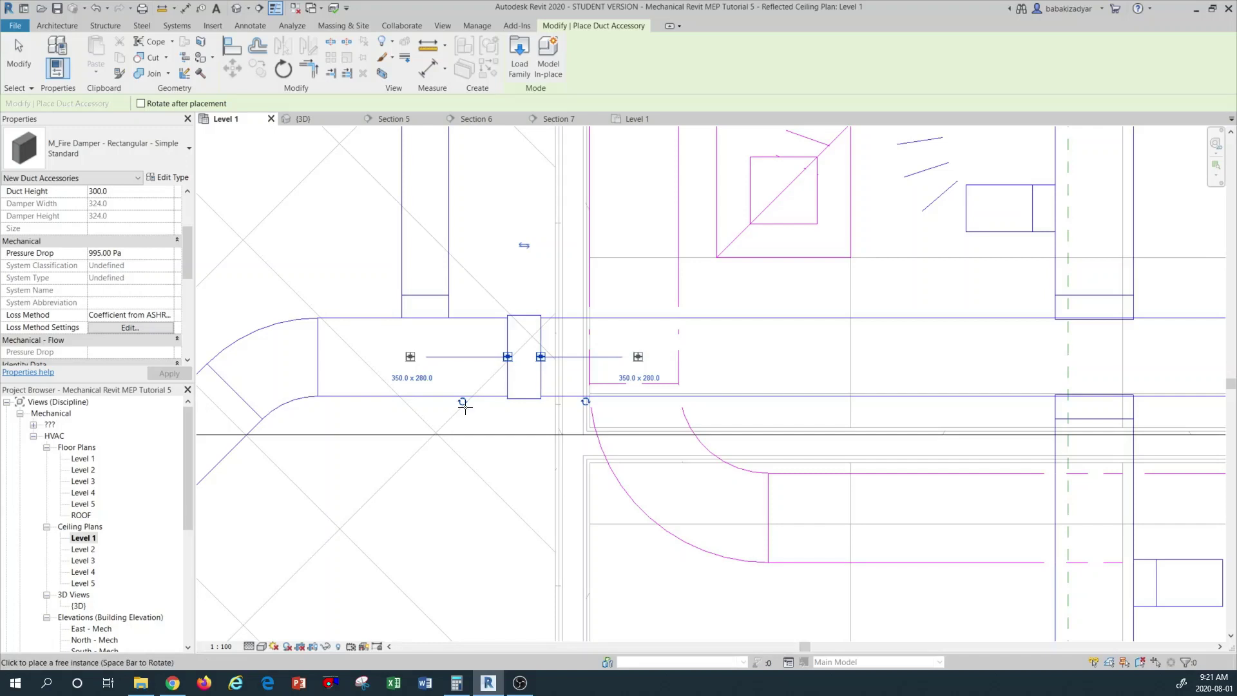
scroll(524, 250, "up", 2)
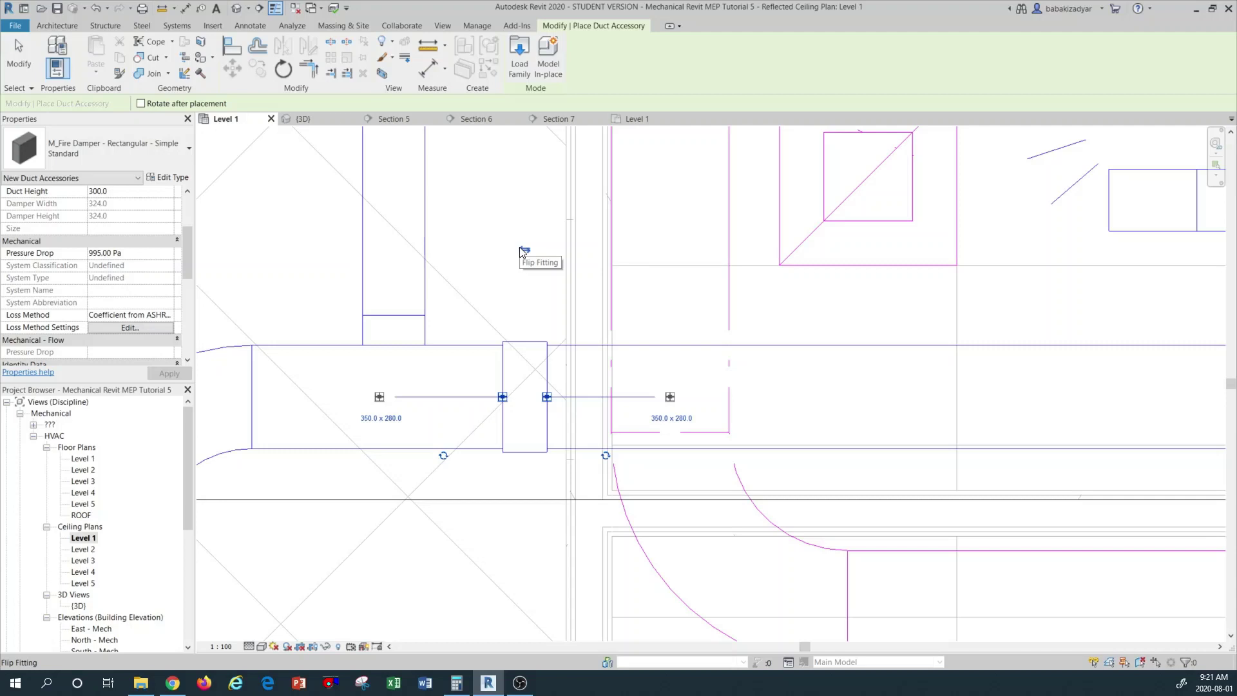
Step: Place a rectangular fire damper on the vertical supply branch duct, just above the wall it crosses below the main duct
scroll(525, 322, "down", 3)
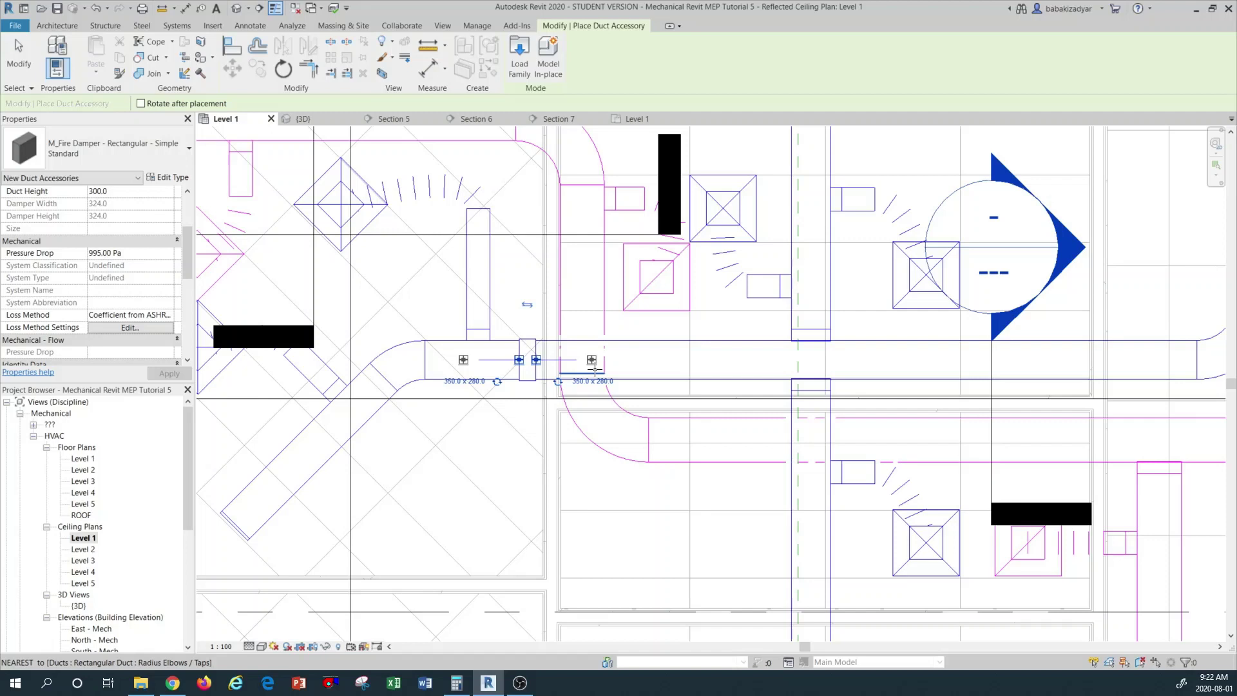
scroll(756, 465, "up", 2)
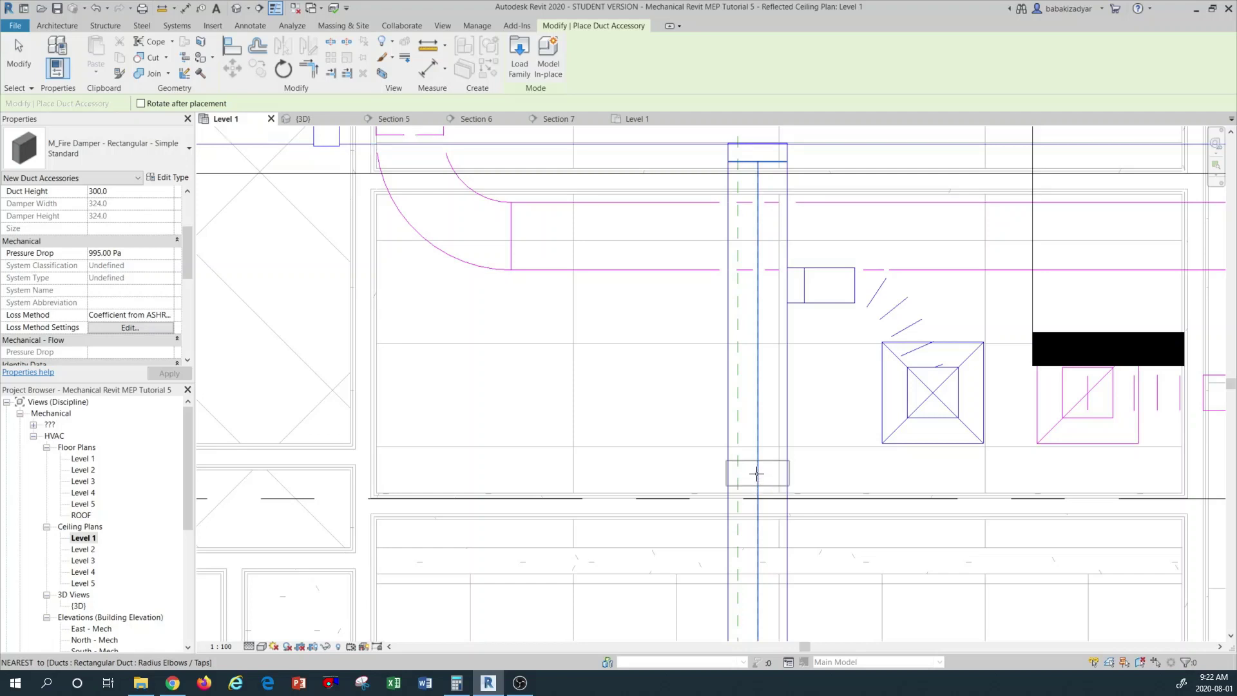
left_click(757, 474)
scroll(659, 477, "down", 3)
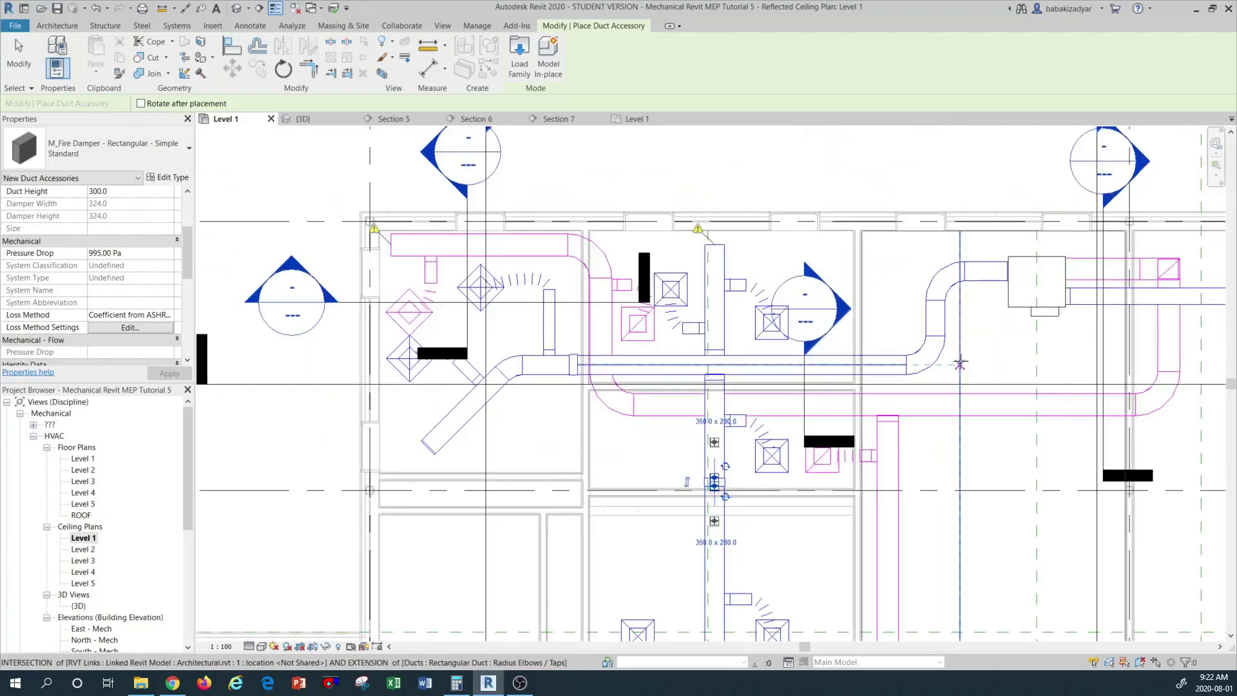
Step: Place a rectangular fire damper on the main supply duct beside the partition wall near the elbow leading to the equipment
scroll(883, 367, "up", 1)
scroll(883, 367, "up", 3)
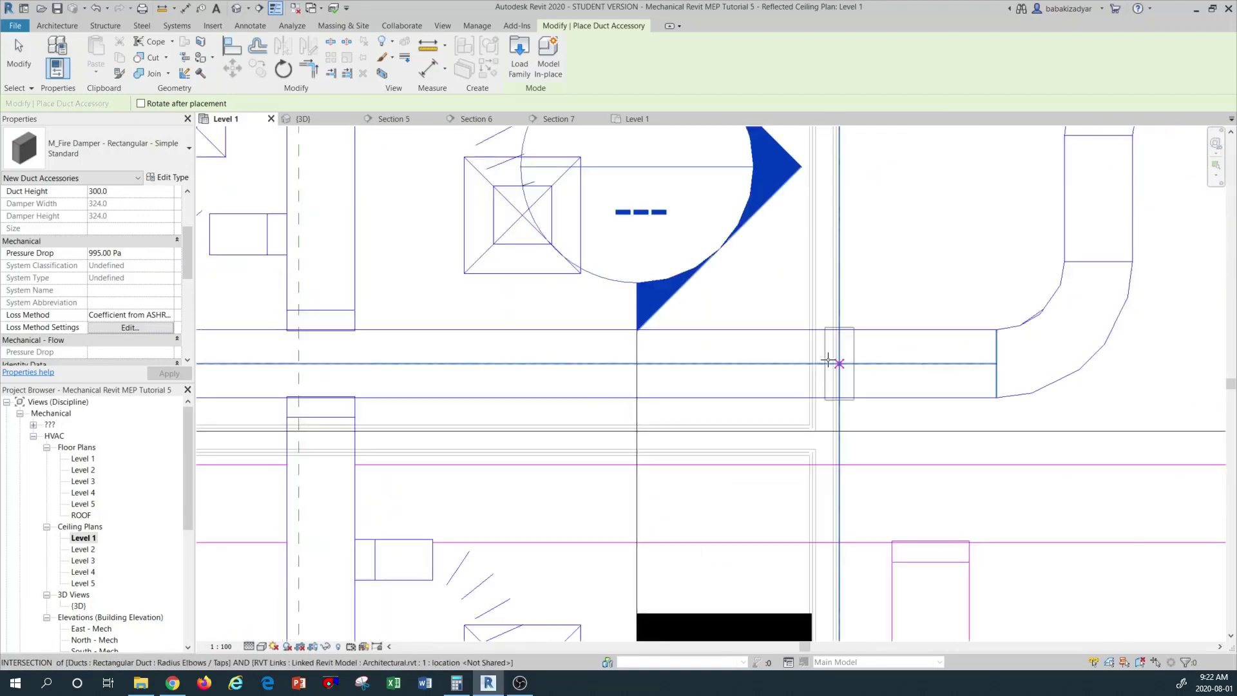
left_click(791, 361)
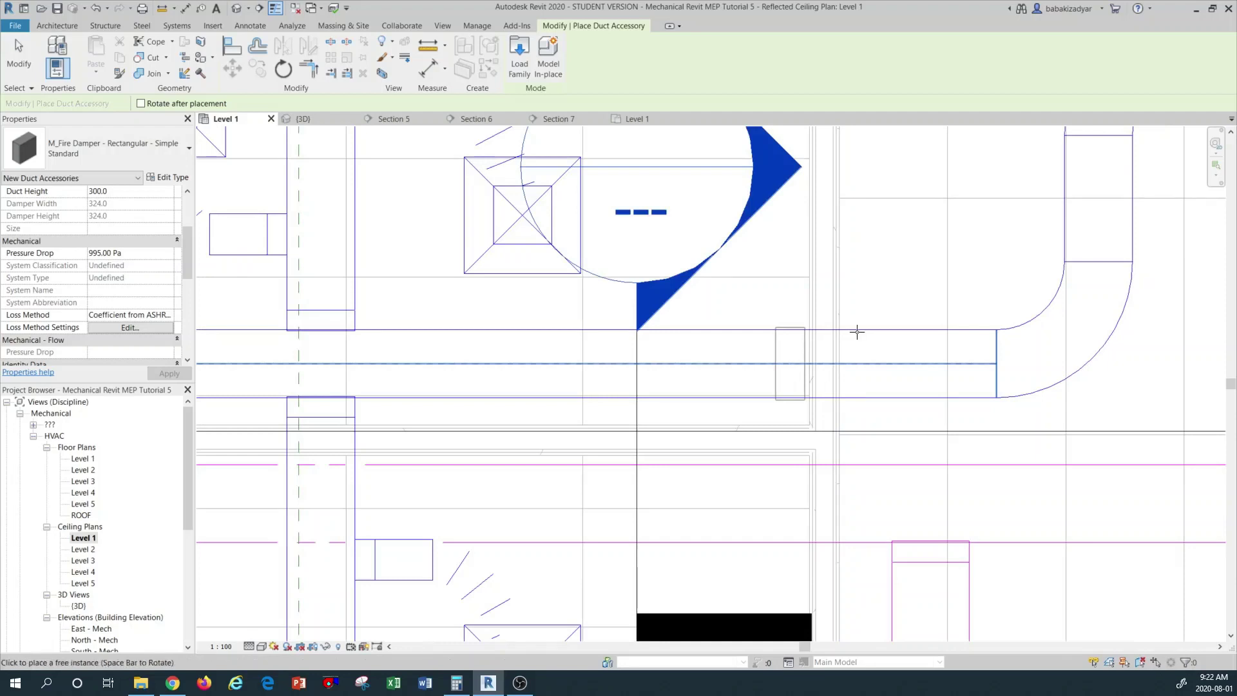
scroll(928, 369, "down", 3)
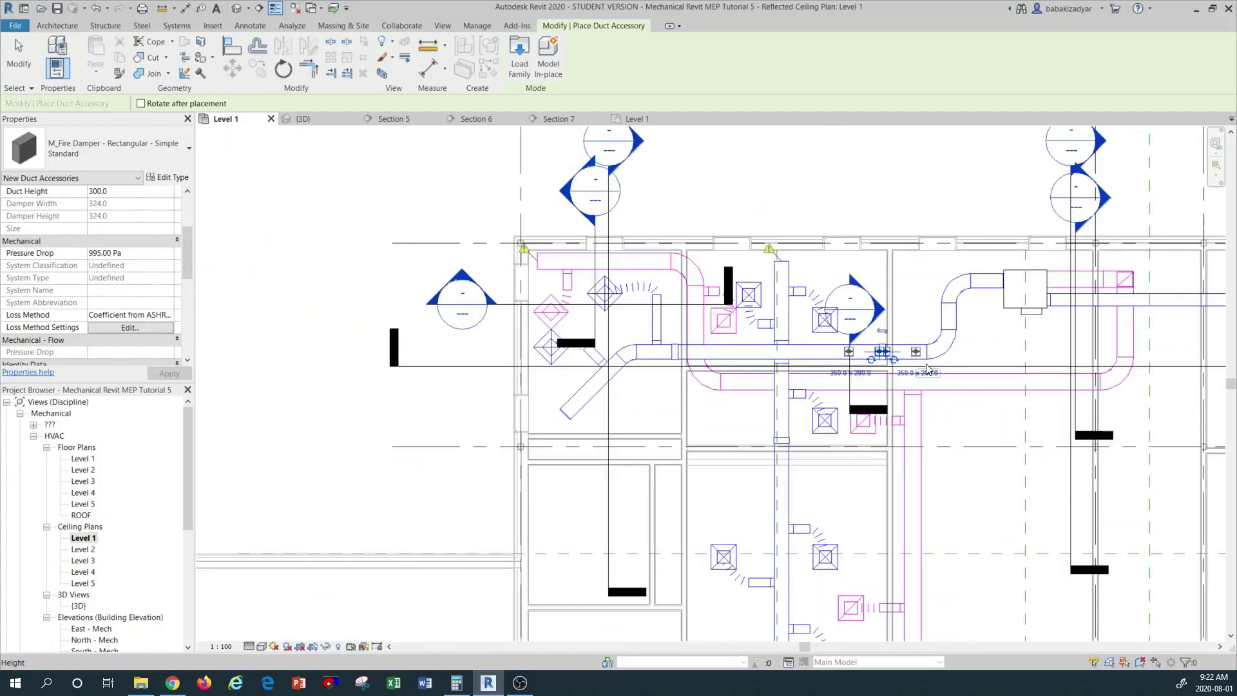
Step: Place a rectangular fire damper on the magenta duct beside the grid B wall, just before its elbow
scroll(928, 369, "down", 1)
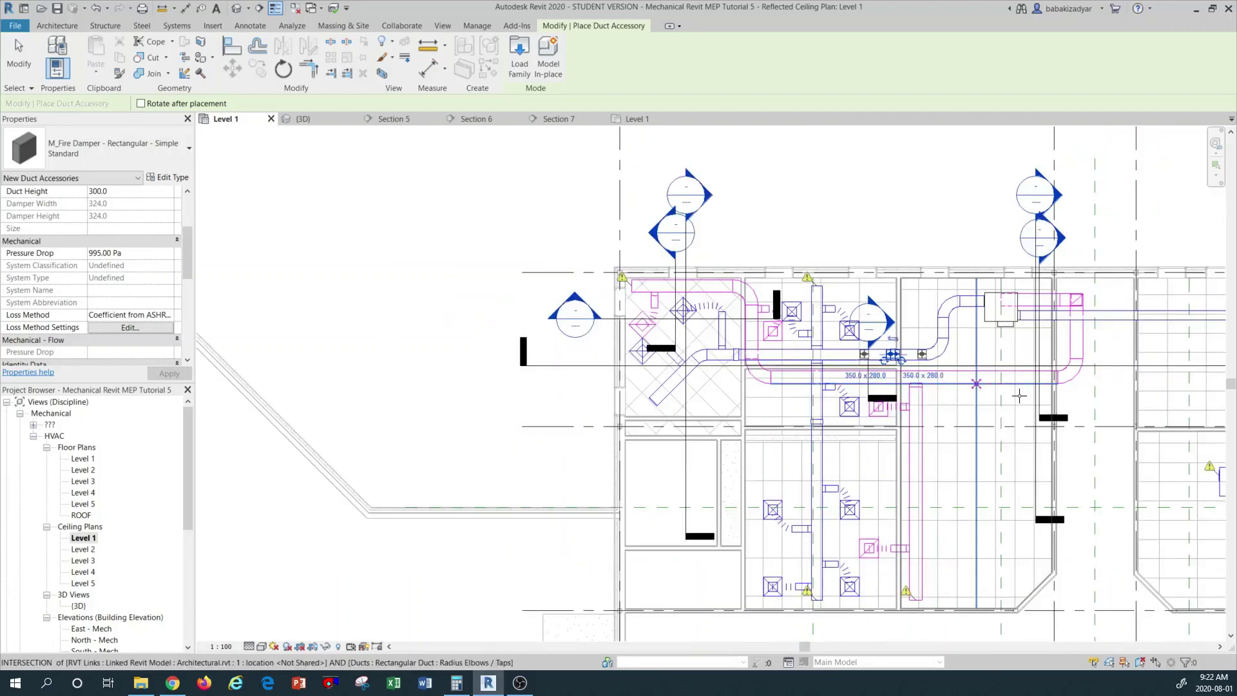
scroll(1020, 396, "up", 4)
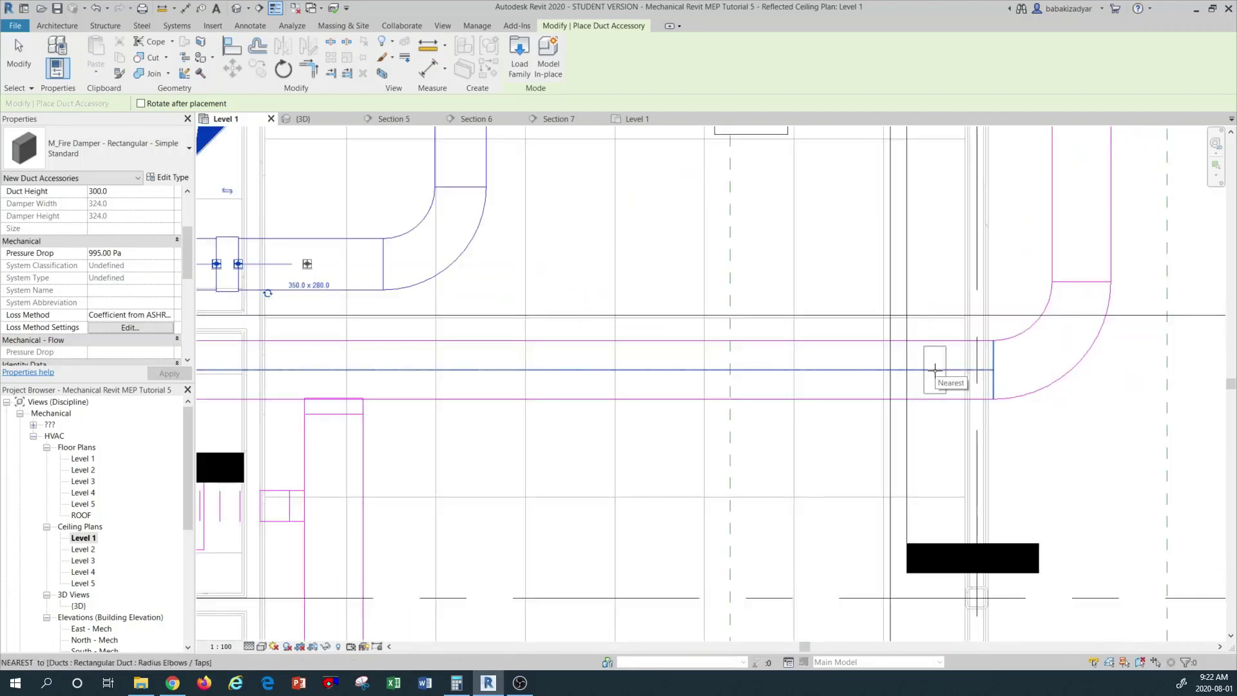
left_click(935, 369)
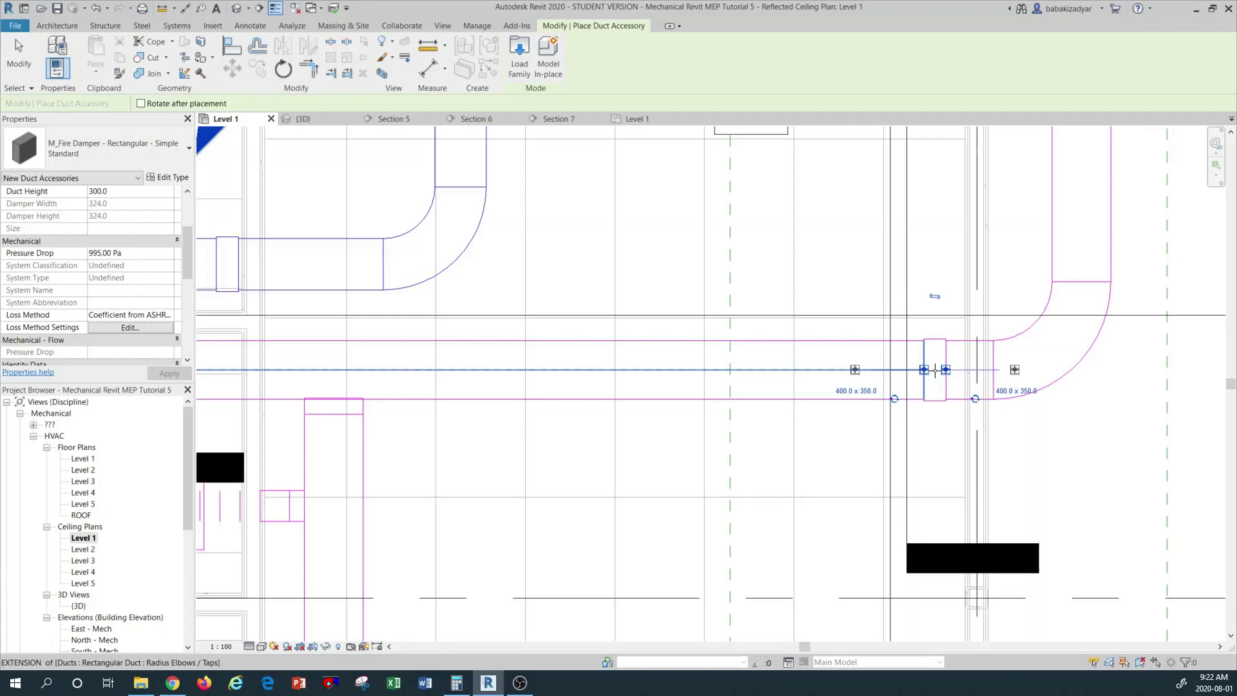
scroll(935, 372, "down", 3)
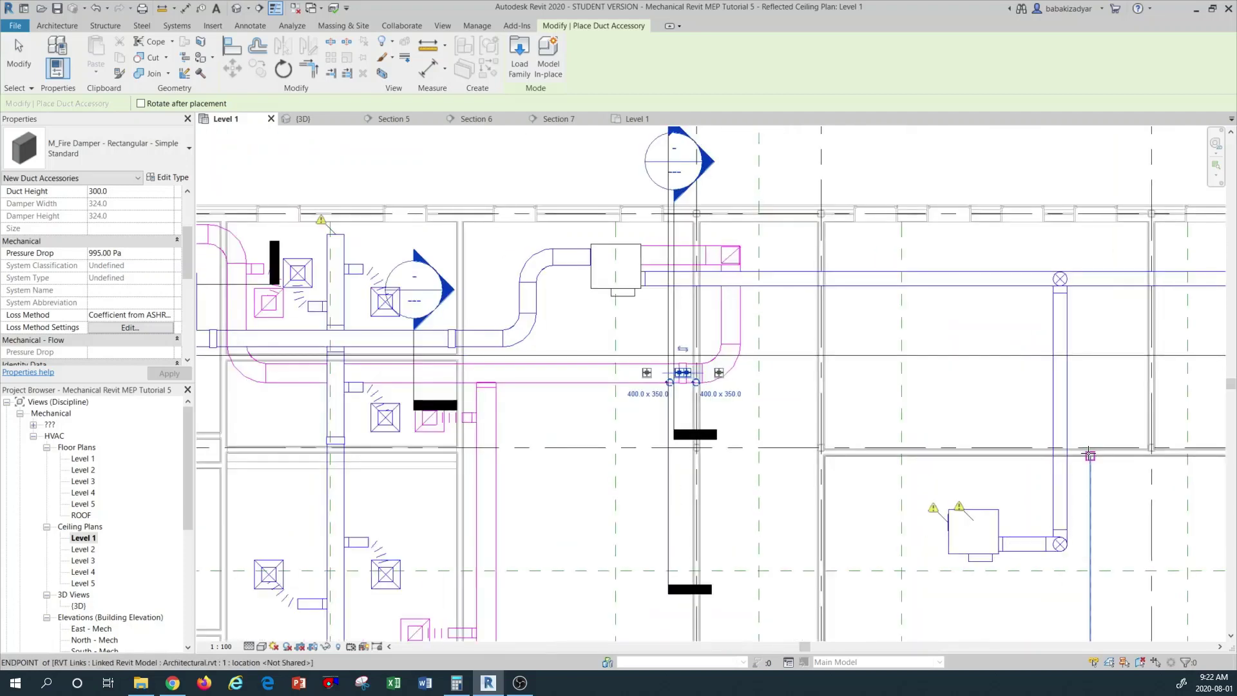
Step: Place fire dampers on the vertical round duct at its wall crossing and on the magenta duct beside the partition wall below the supply damper
scroll(1090, 454, "up", 4)
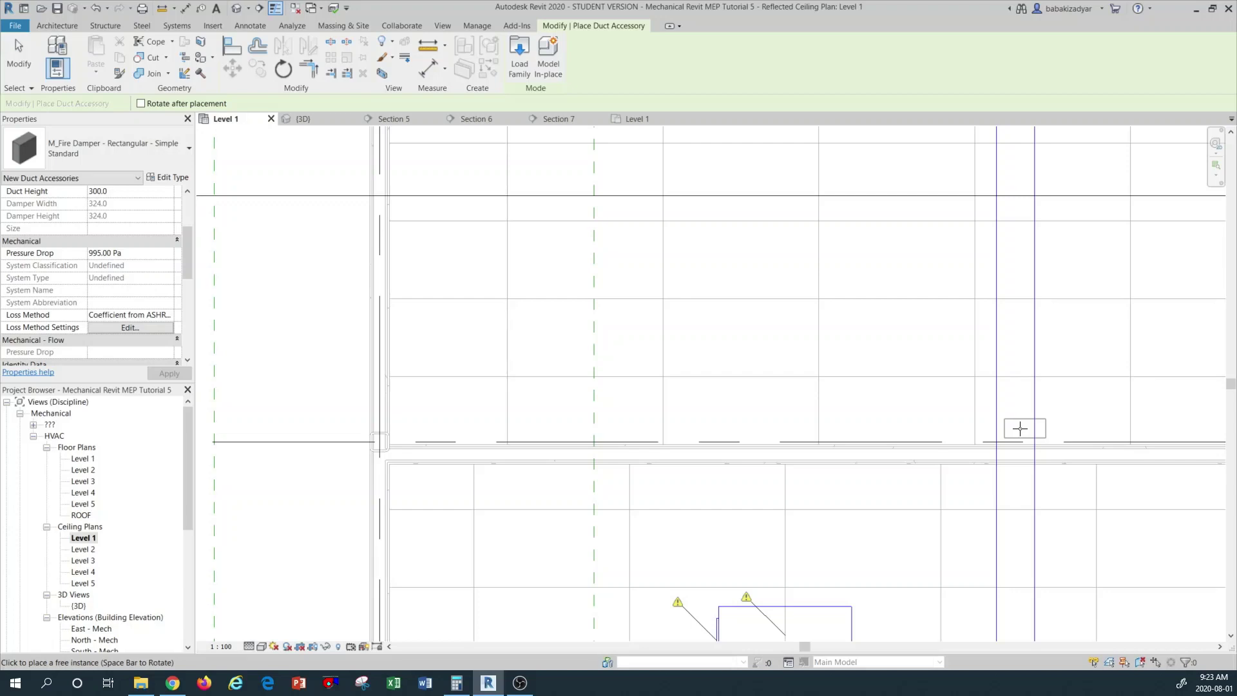
scroll(541, 395, "up", 4)
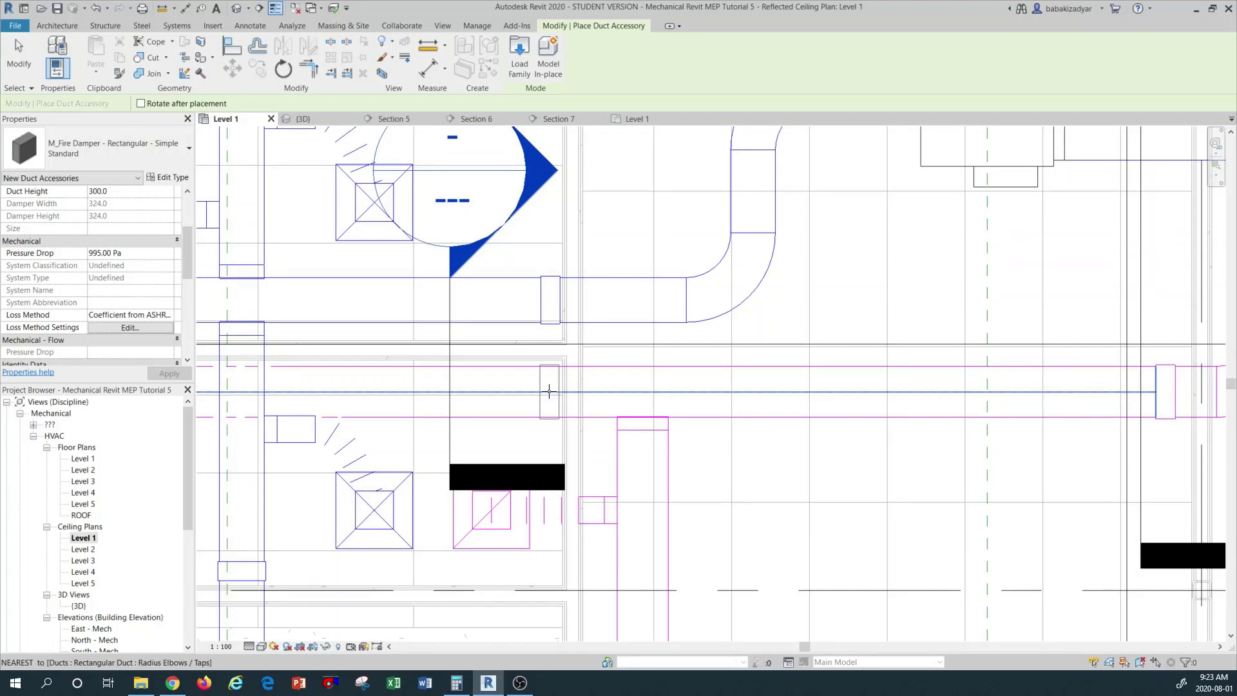
left_click(549, 391)
scroll(549, 391, "down", 4)
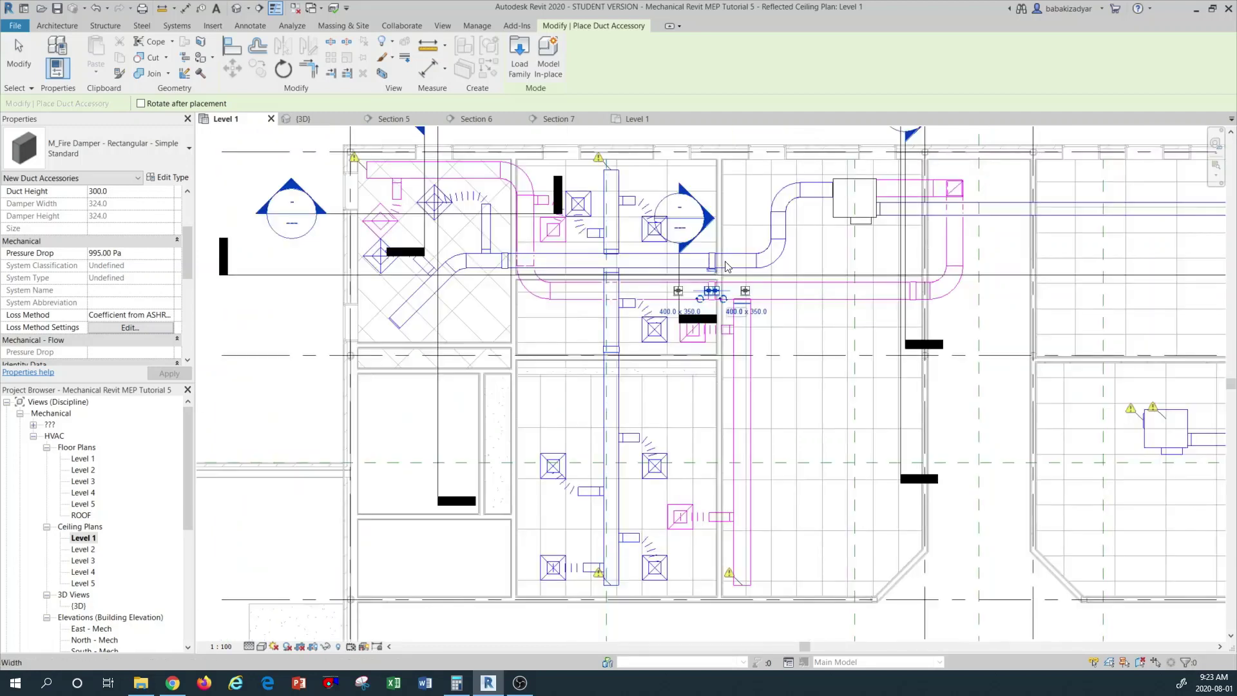
Step: Place a fire damper on the long horizontal round duct where it crosses the wall near grid C, and end accessory placement
scroll(715, 260, "up", 2)
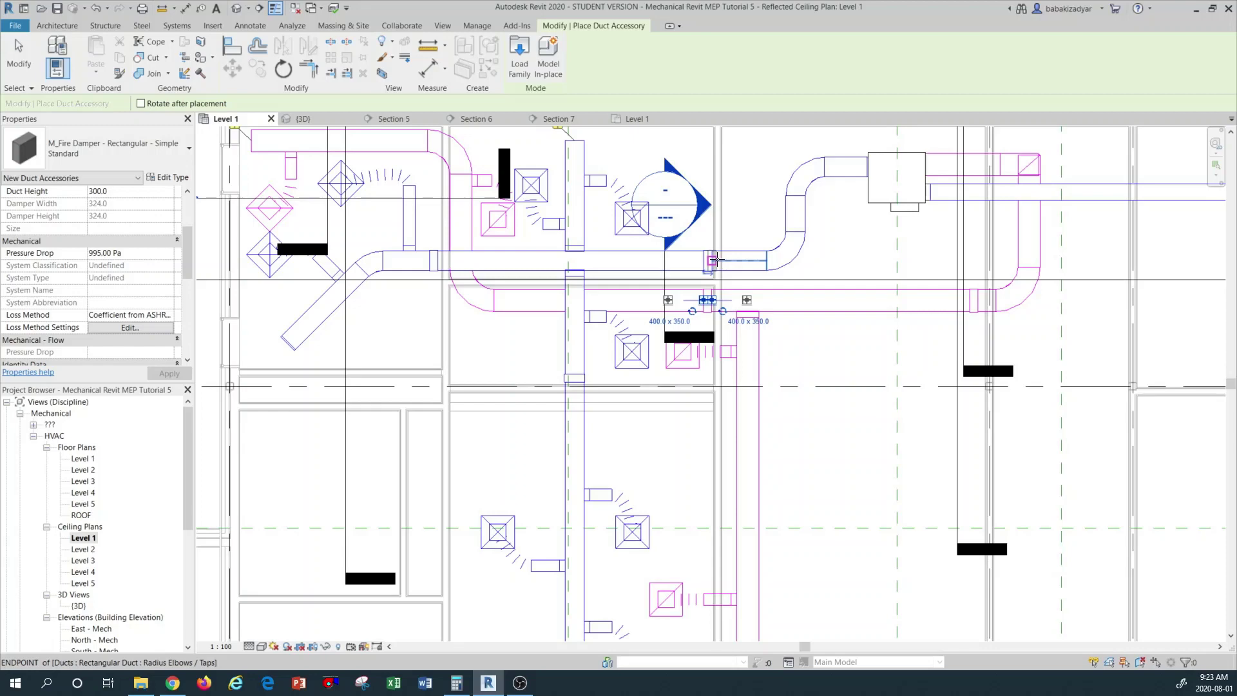
scroll(716, 260, "down", 2)
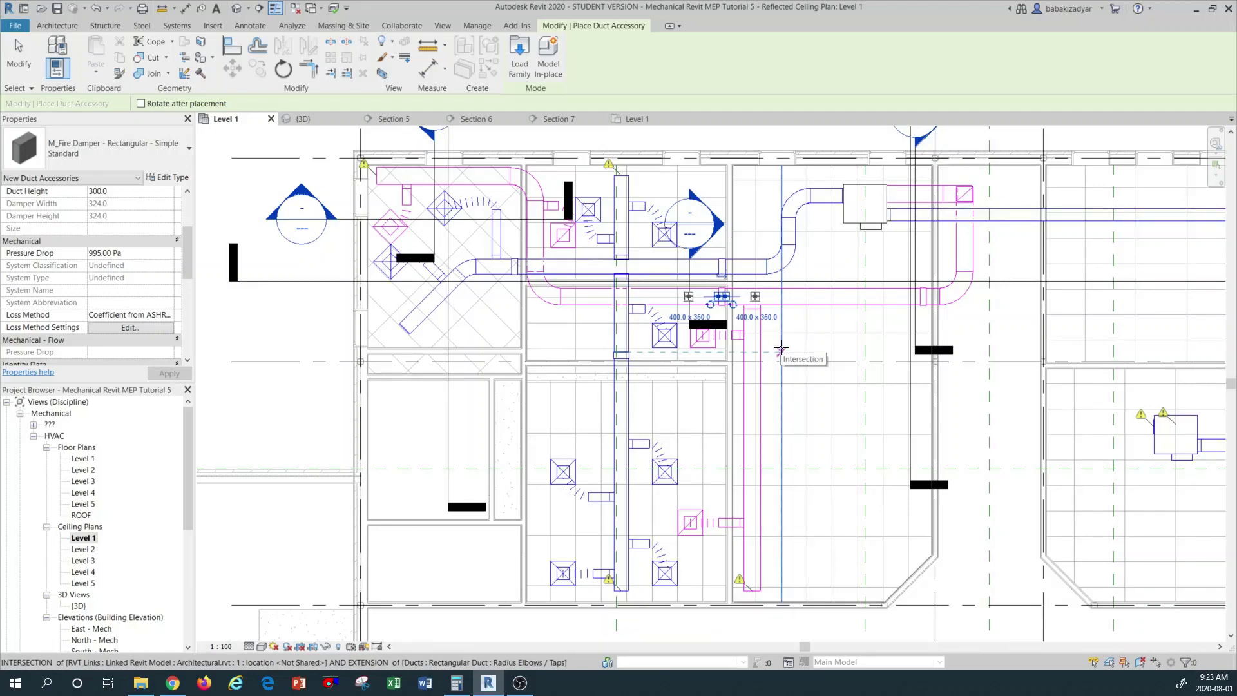
scroll(903, 290, "up", 3)
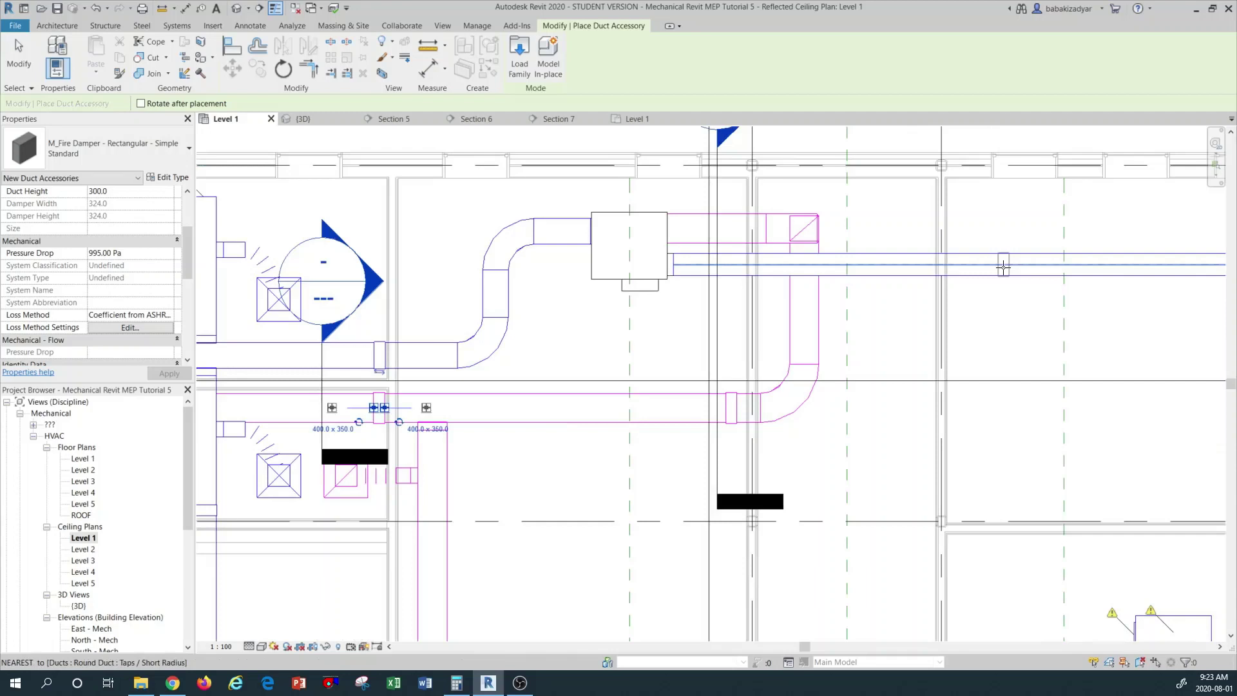
scroll(1003, 267, "up", 2)
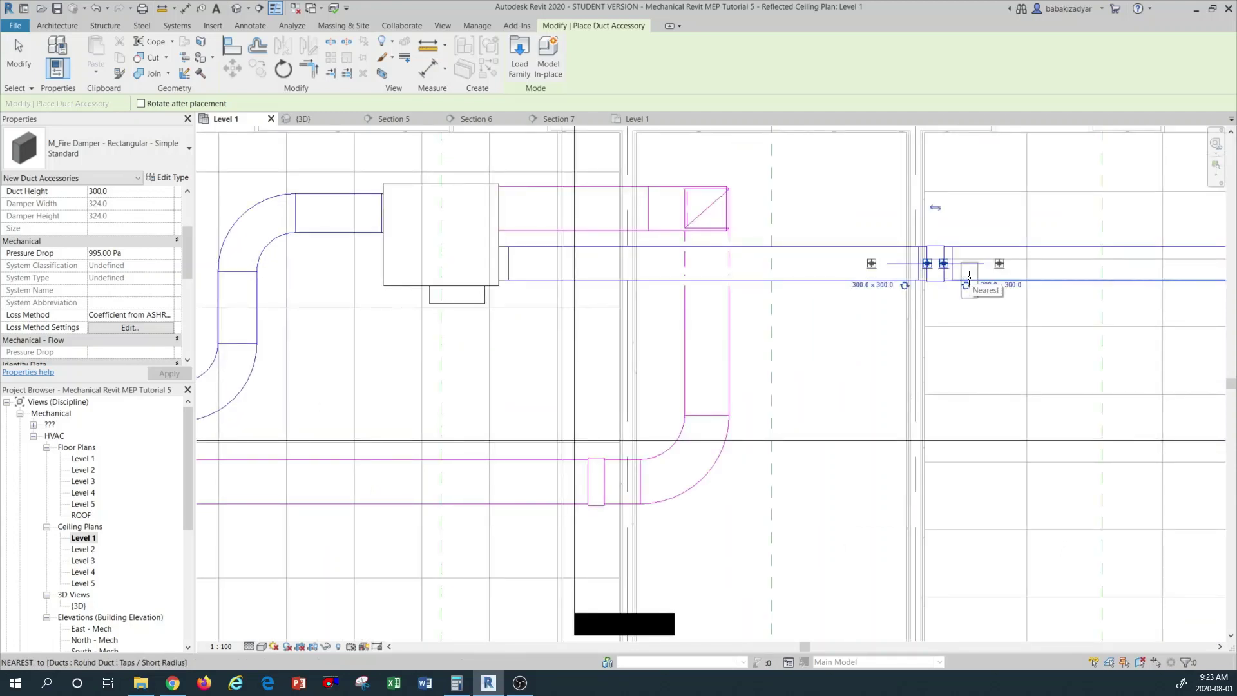
key("Escape")
key("Escape")
scroll(925, 369, "down", 3)
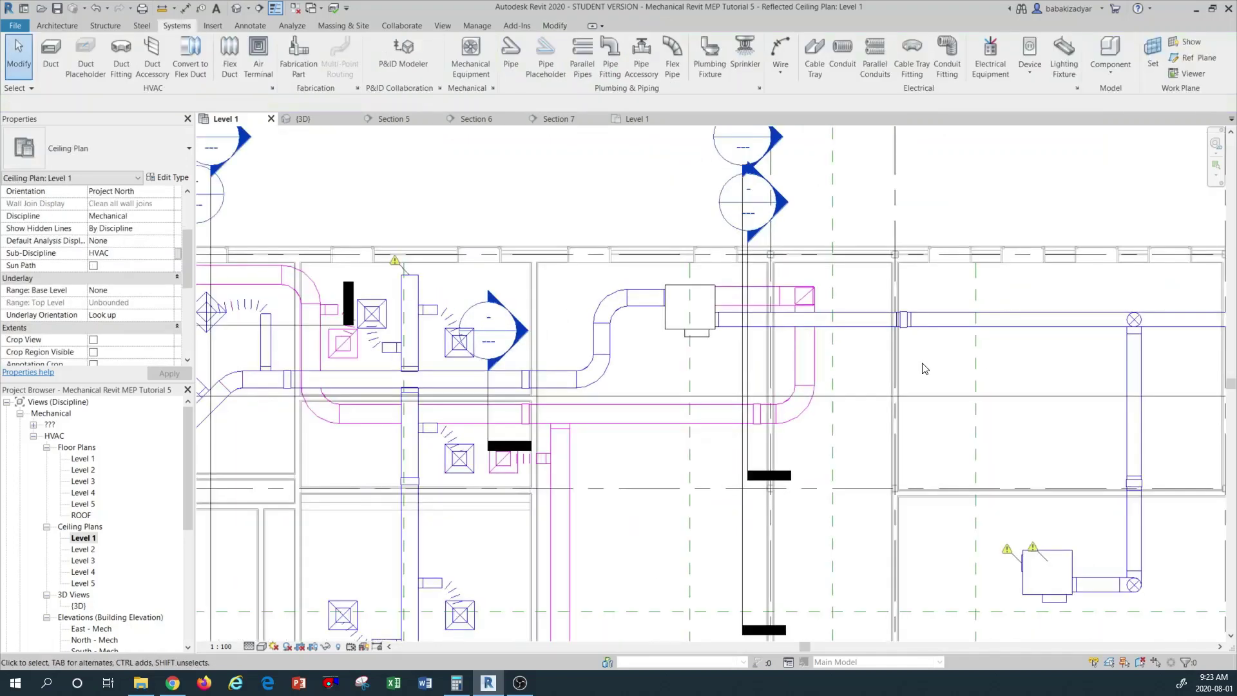
Step: Open the Level 1 floor plan and examine how the fire dampers are drawn on the ducts
scroll(926, 369, "down", 1)
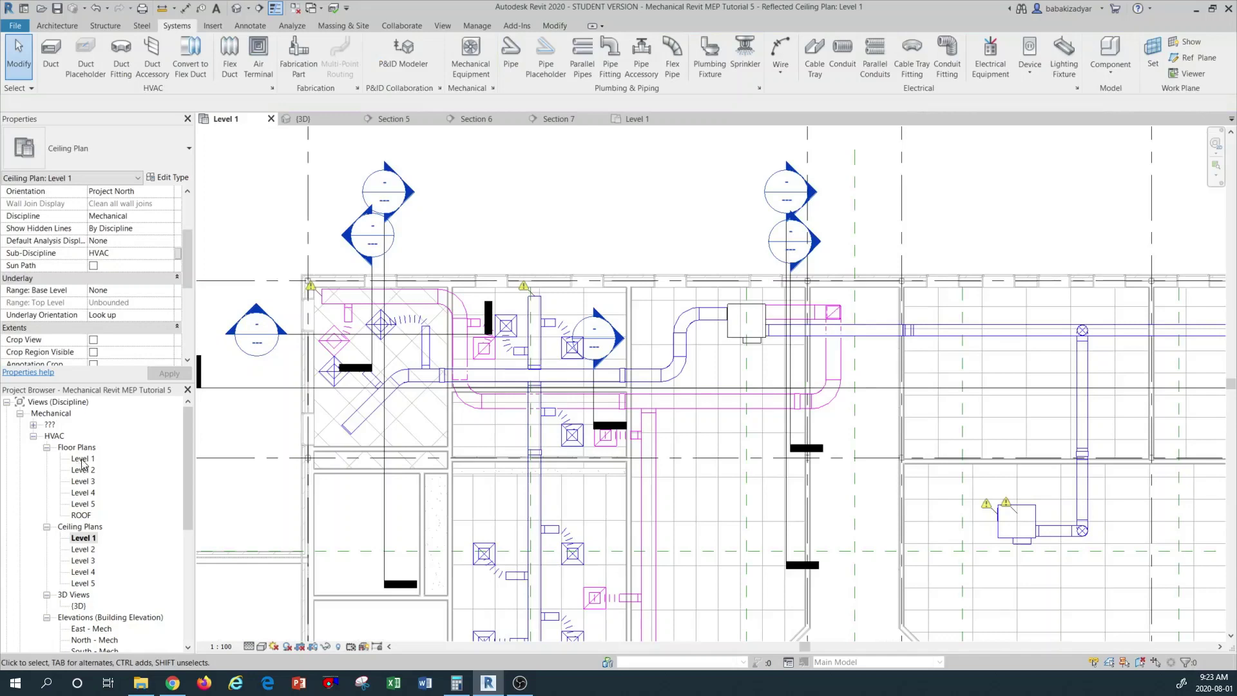
double_click(83, 460)
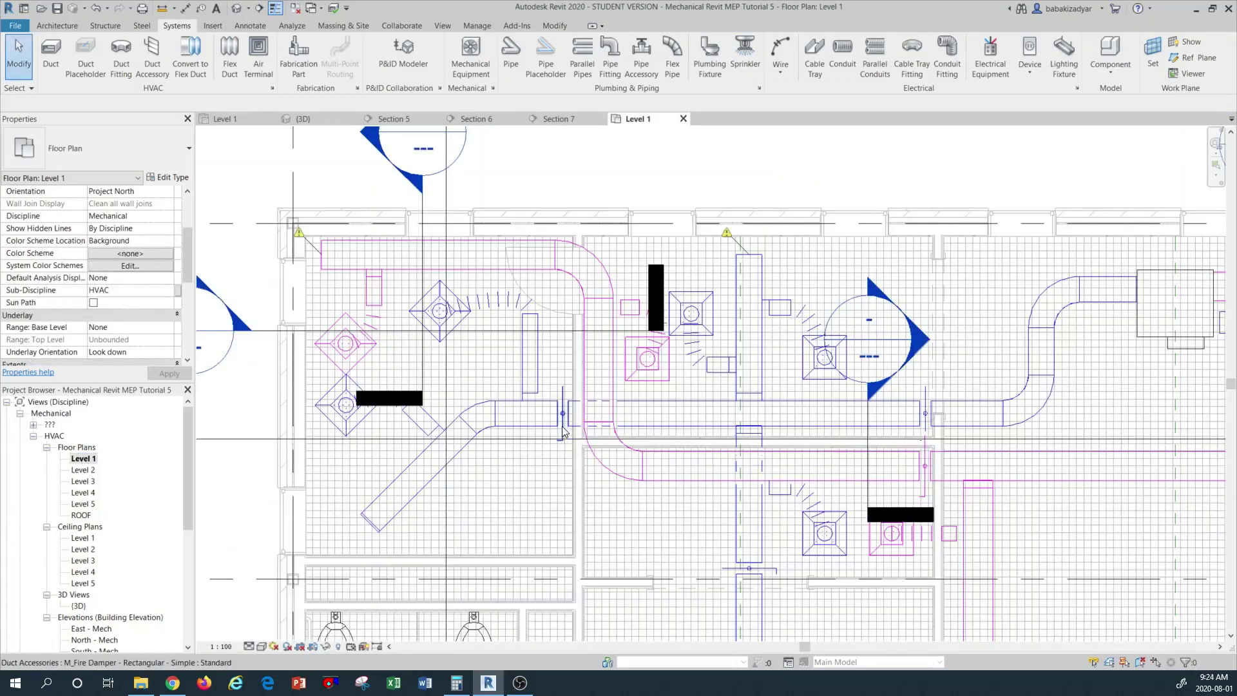
scroll(926, 415, "up", 1)
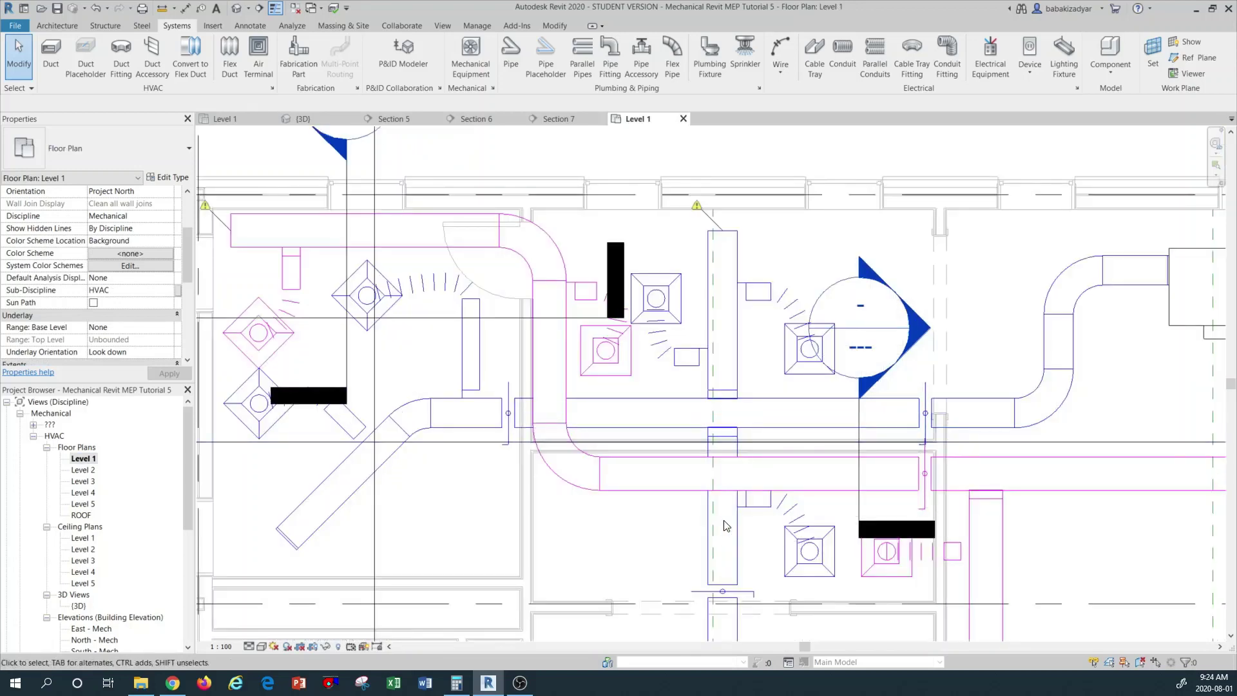
scroll(760, 498, "down", 2)
scroll(742, 557, "up", 2)
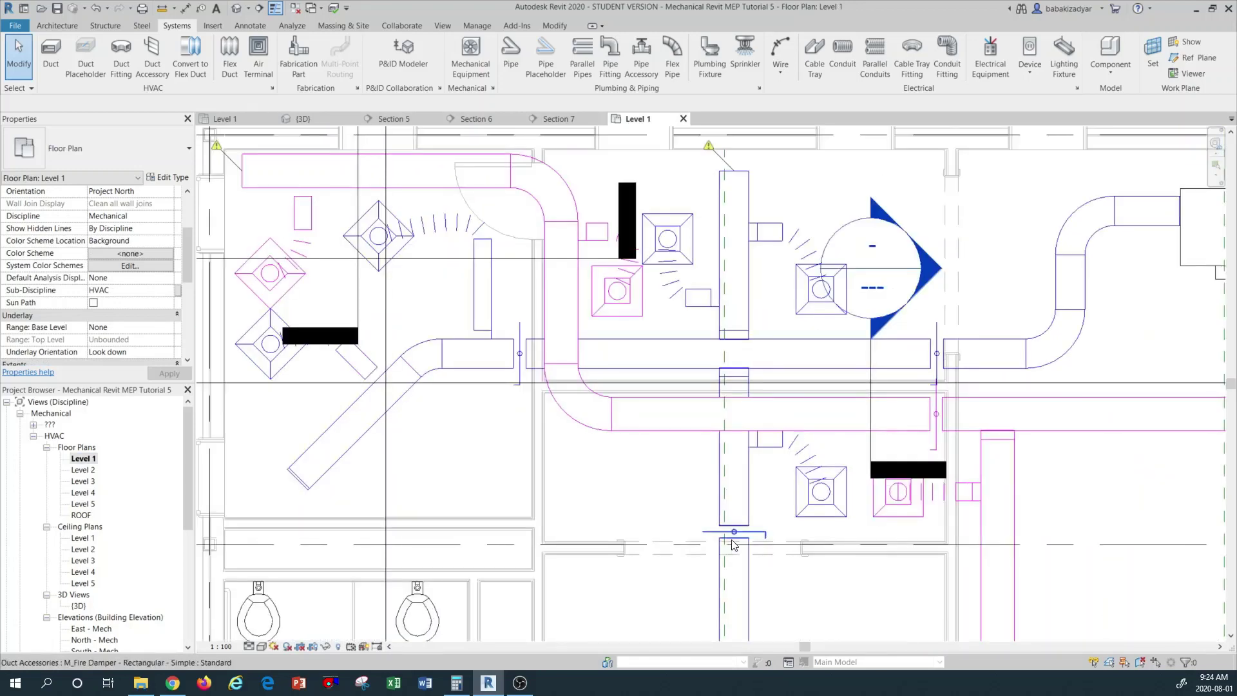
Step: Return to the Level 1 ceiling plan and review the ducts with the fire dampers
double_click(84, 538)
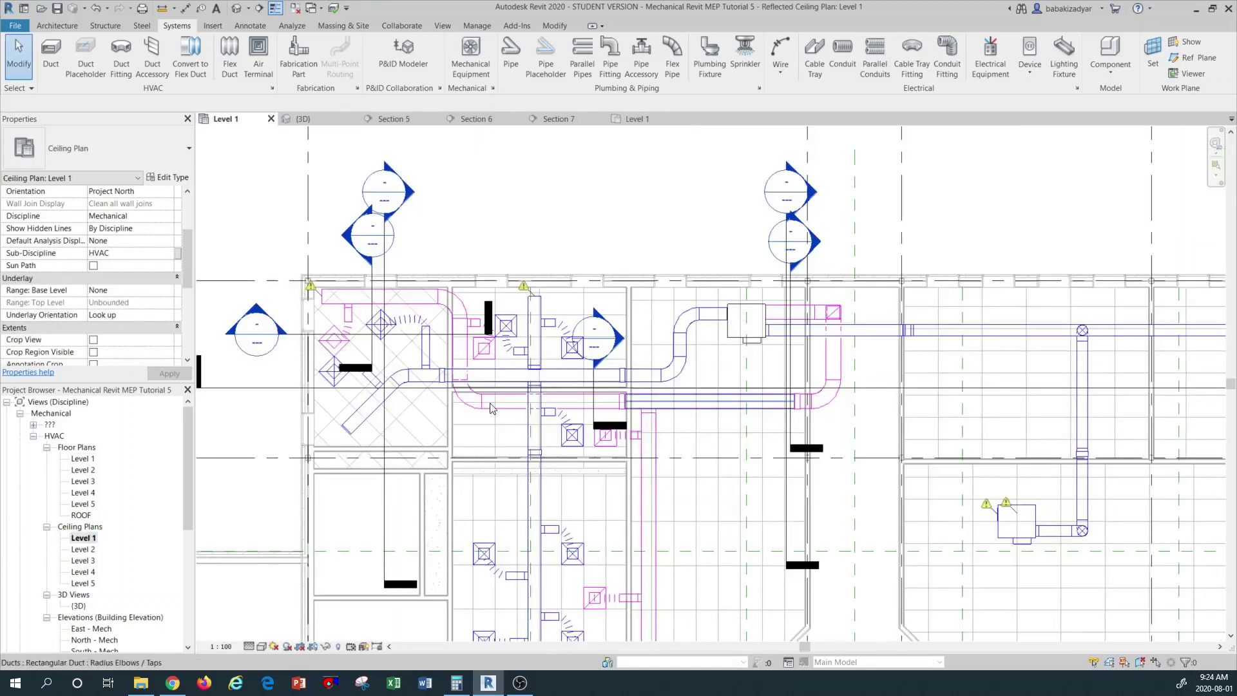
scroll(443, 360, "up", 2)
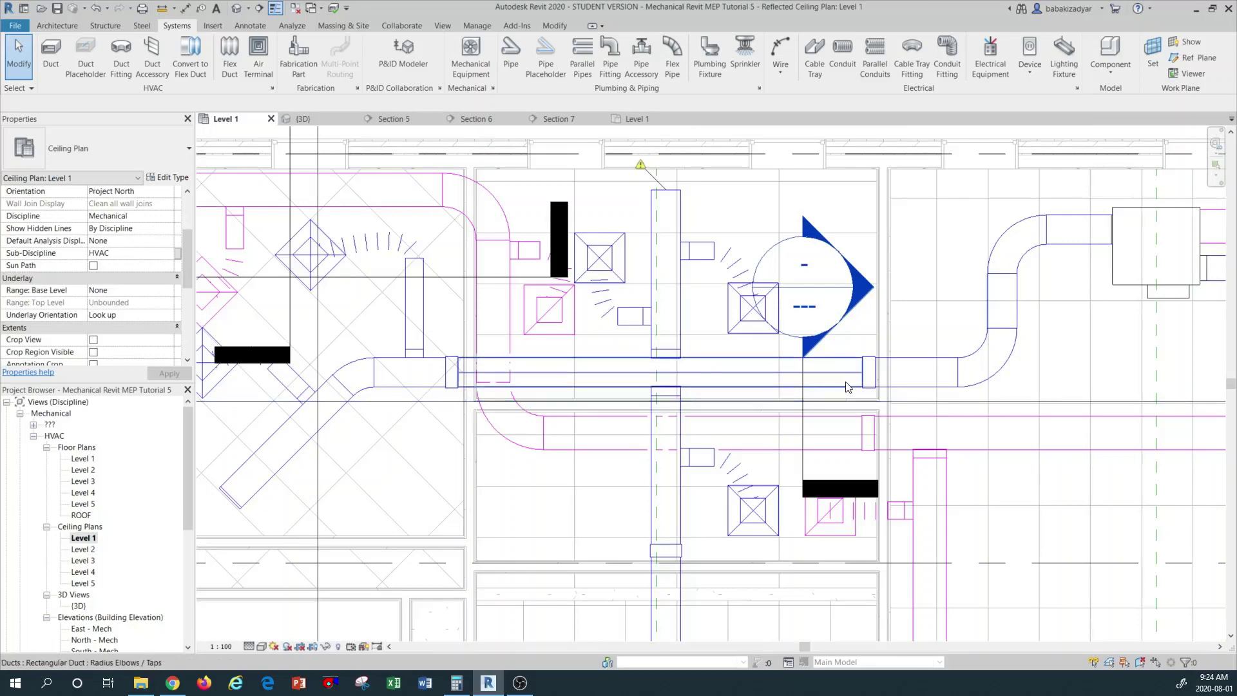
scroll(800, 402, "down", 3)
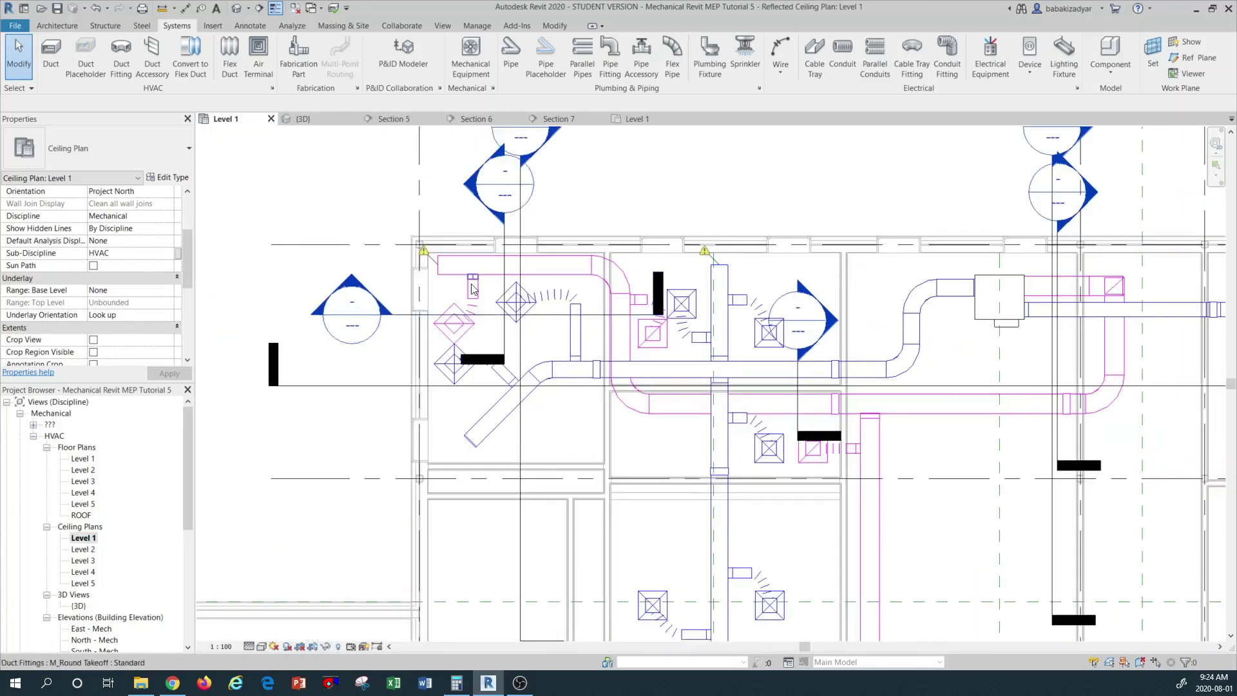
Step: Start placing a duct accessory over the Level 1 ceiling plan and check which damper types are available
scroll(598, 272, "down", 2)
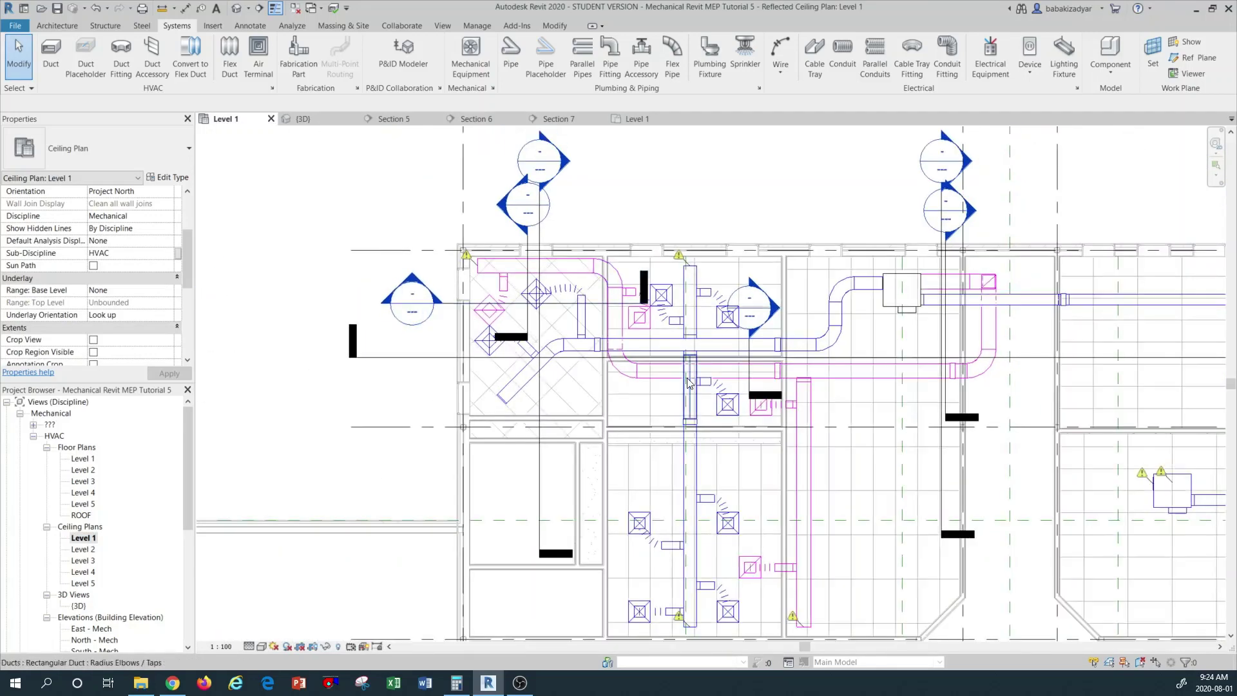
scroll(677, 382, "up", 2)
scroll(677, 382, "up", 1)
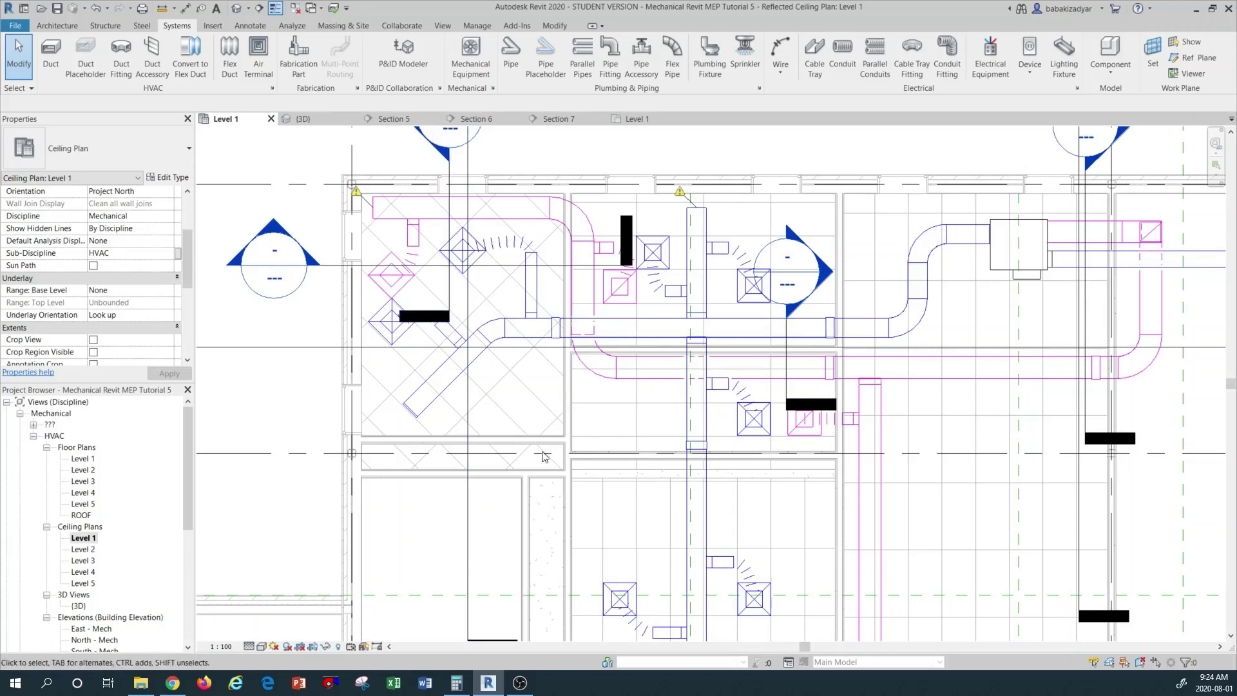
left_click(153, 63)
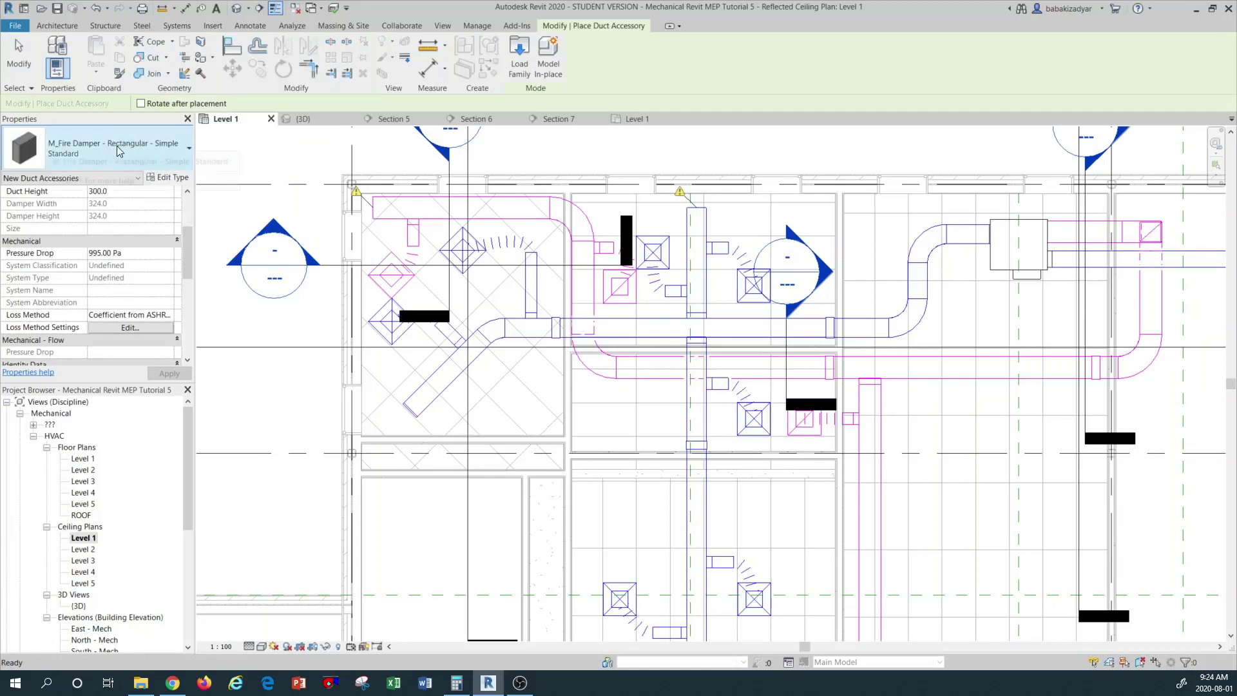
left_click(153, 147)
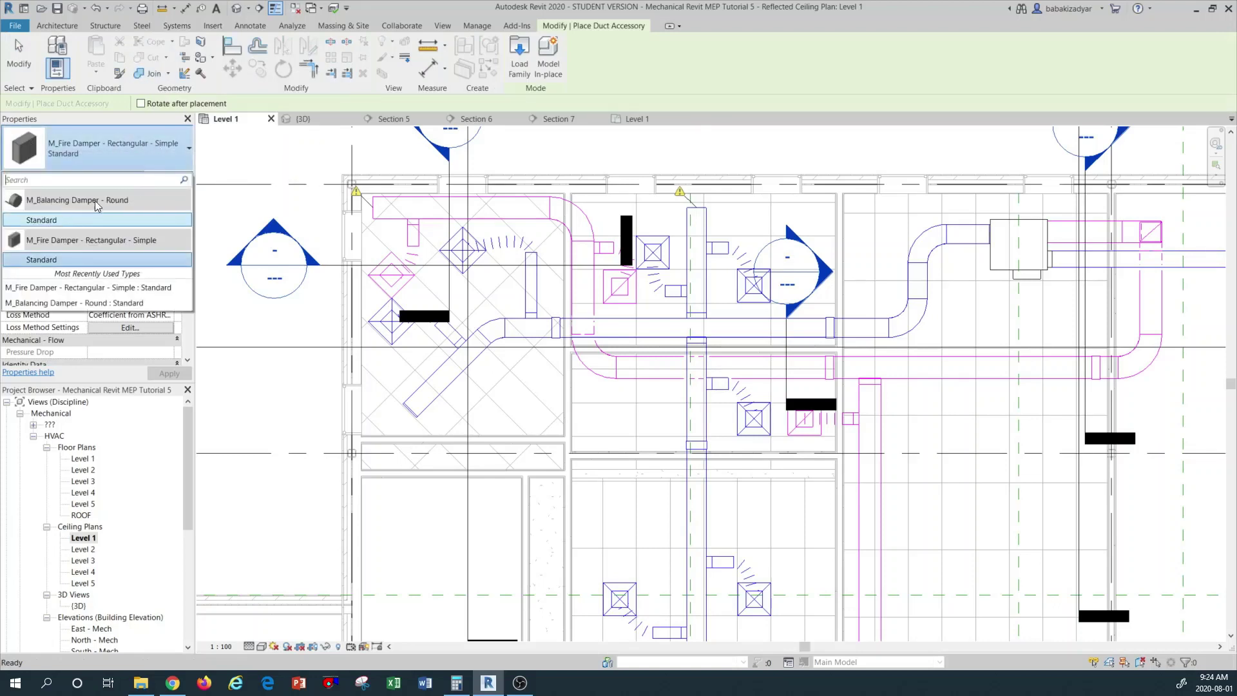
left_click(161, 145)
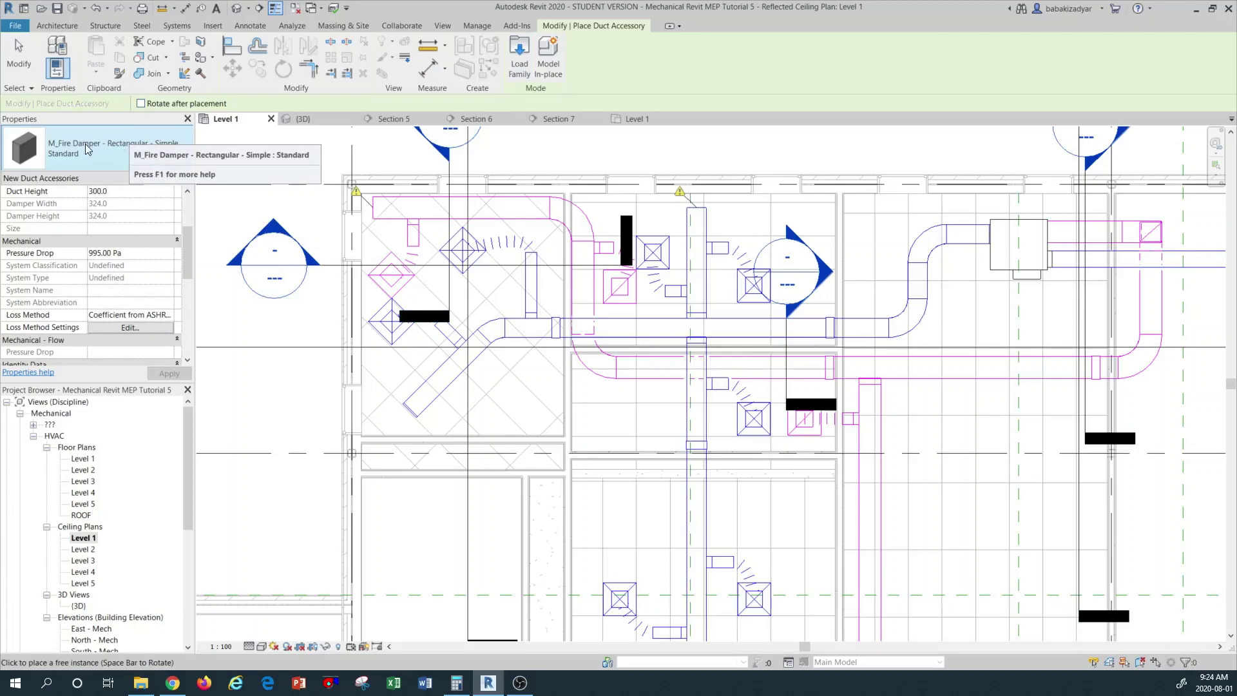
Step: Load the M_Balancing Damper - Round family from the Canada library's Duct > Accessories > Dampers folder
left_click(521, 67)
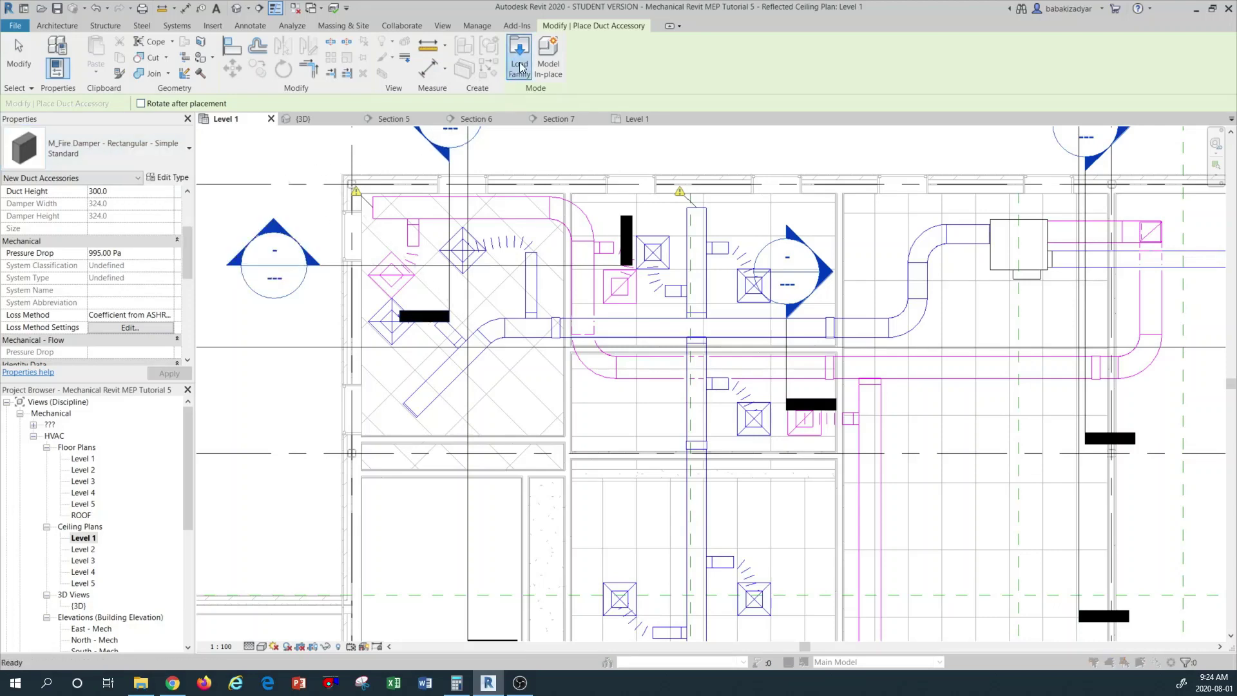
left_click(355, 257)
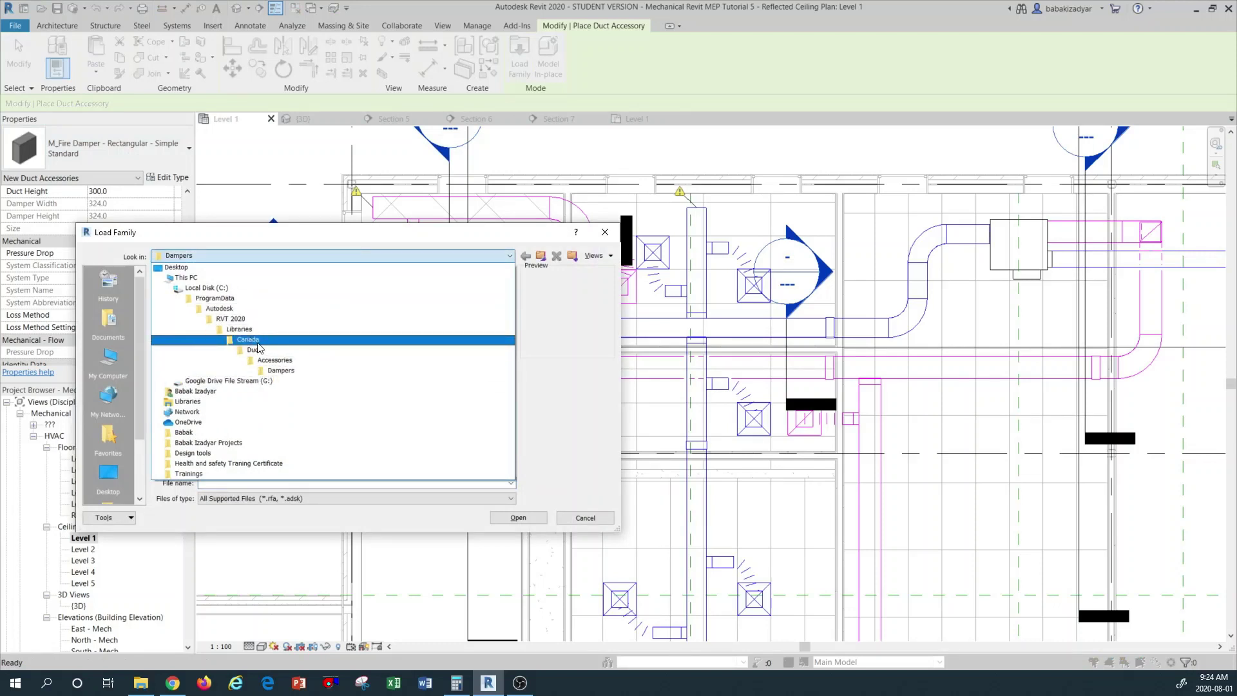
left_click(249, 340)
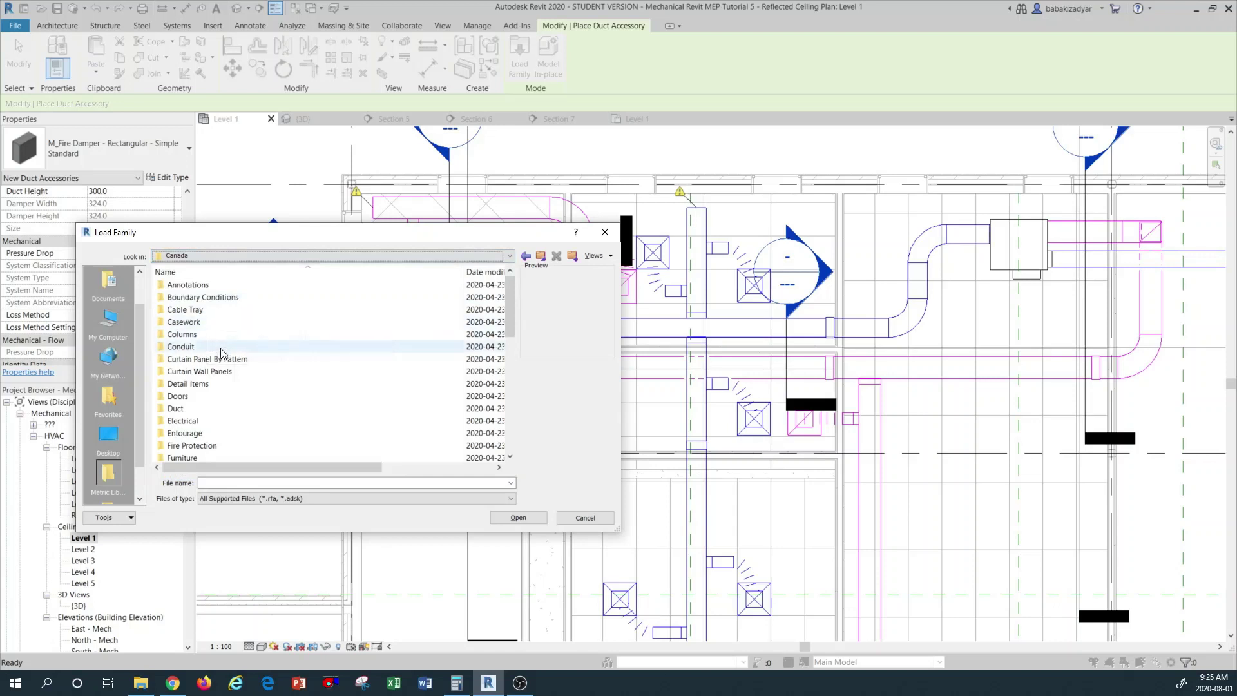
double_click(174, 409)
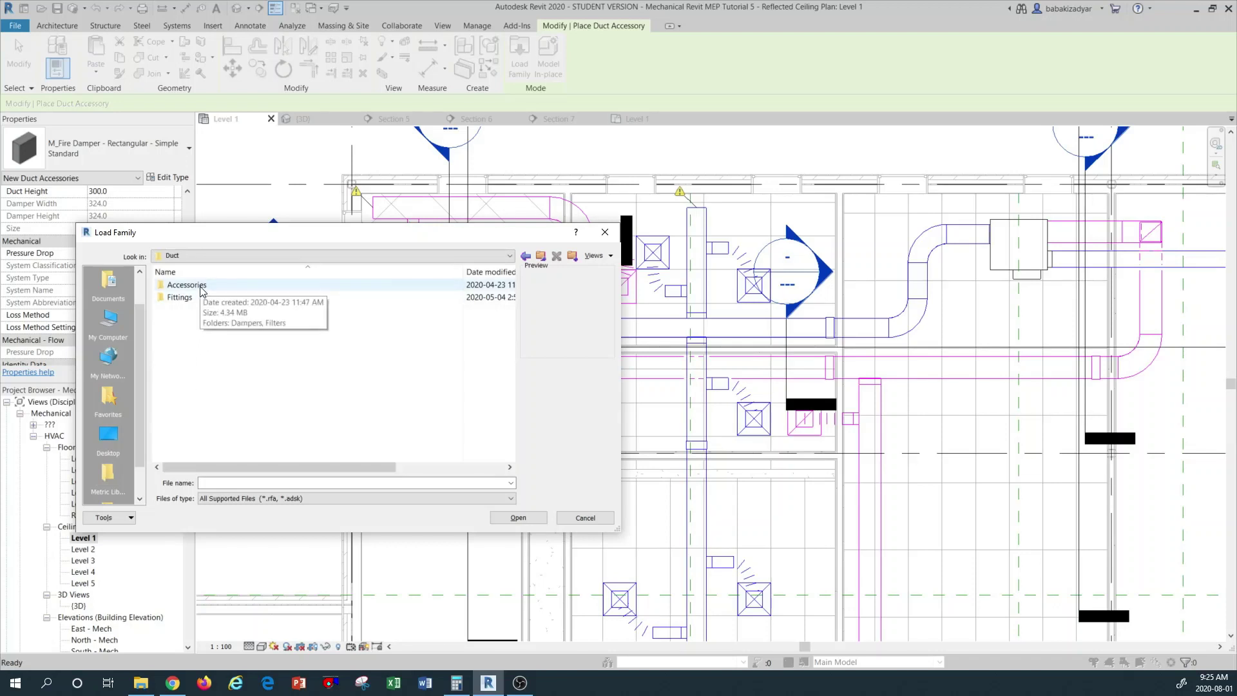
left_click(195, 290)
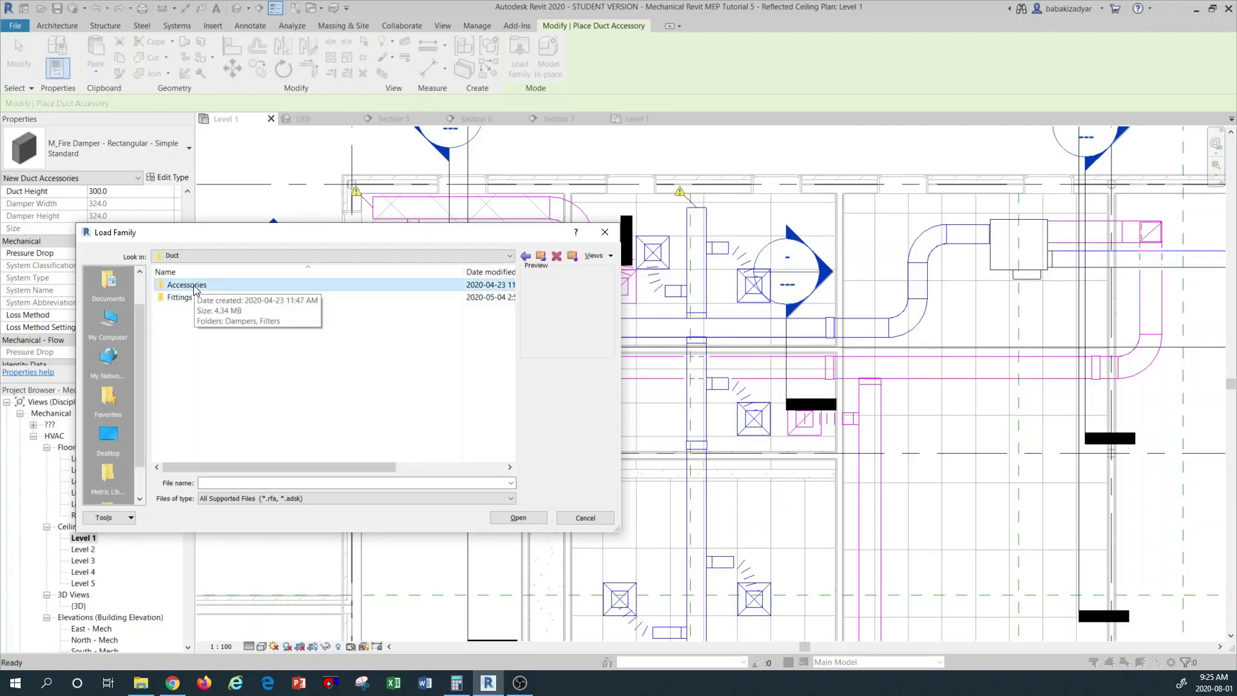
double_click(195, 289)
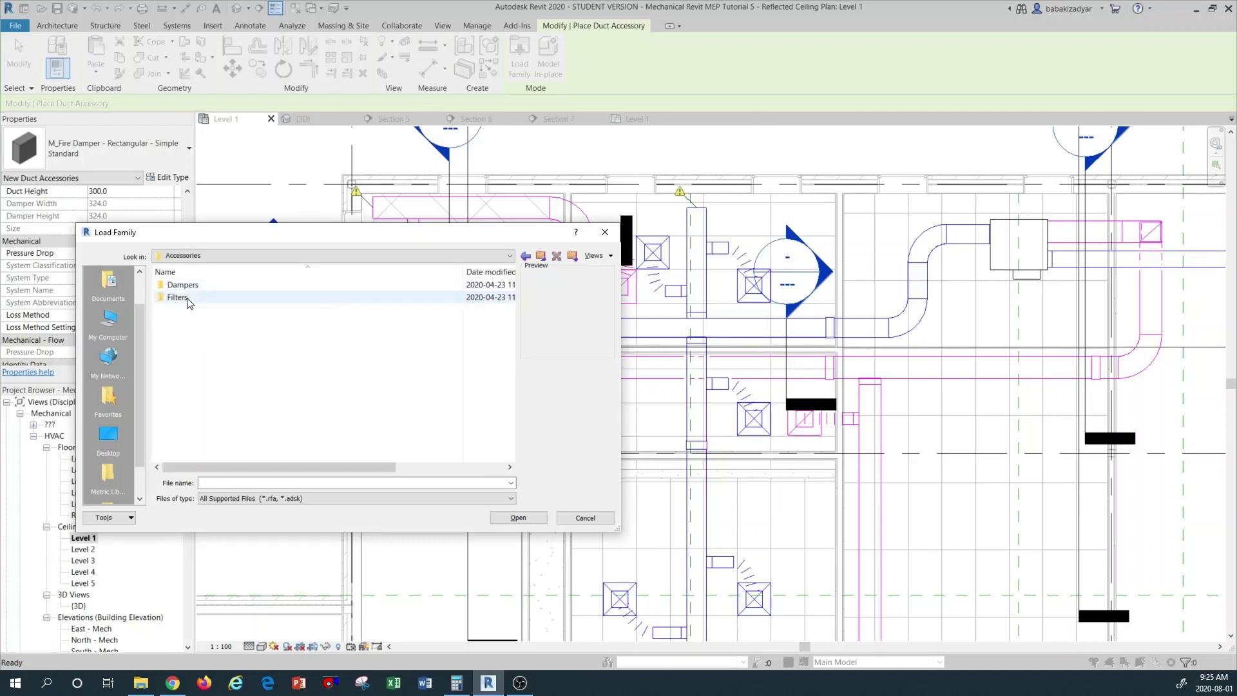
double_click(192, 286)
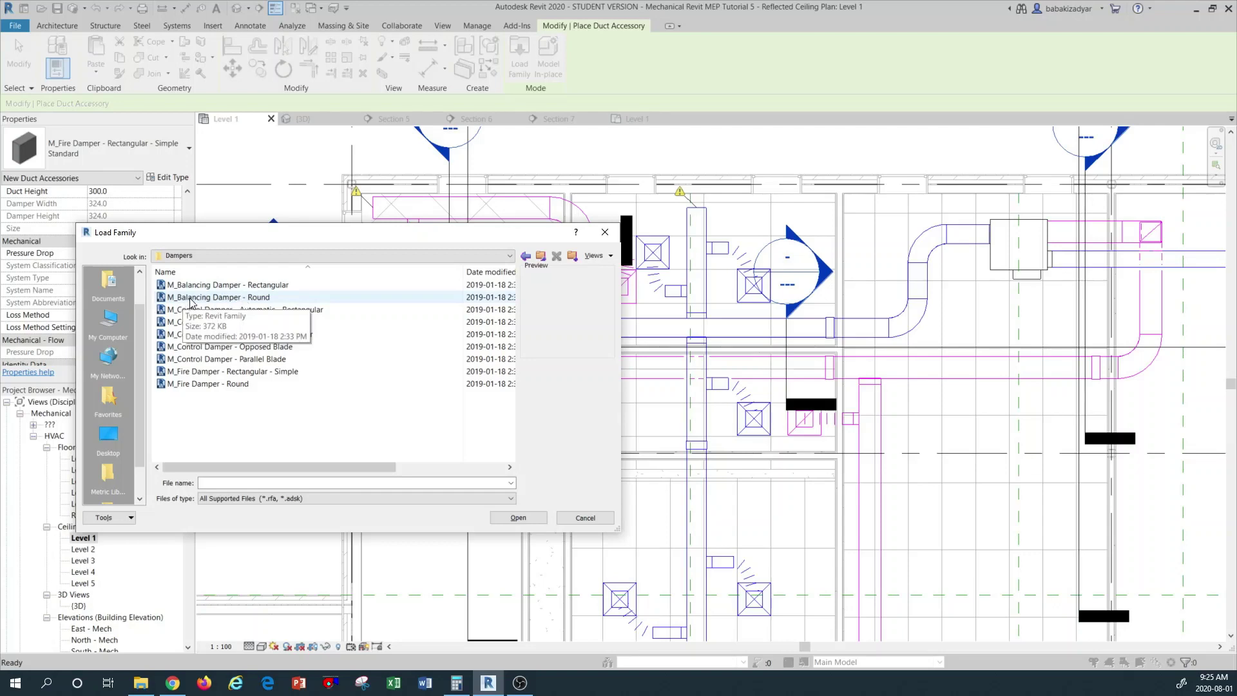
left_click(256, 300)
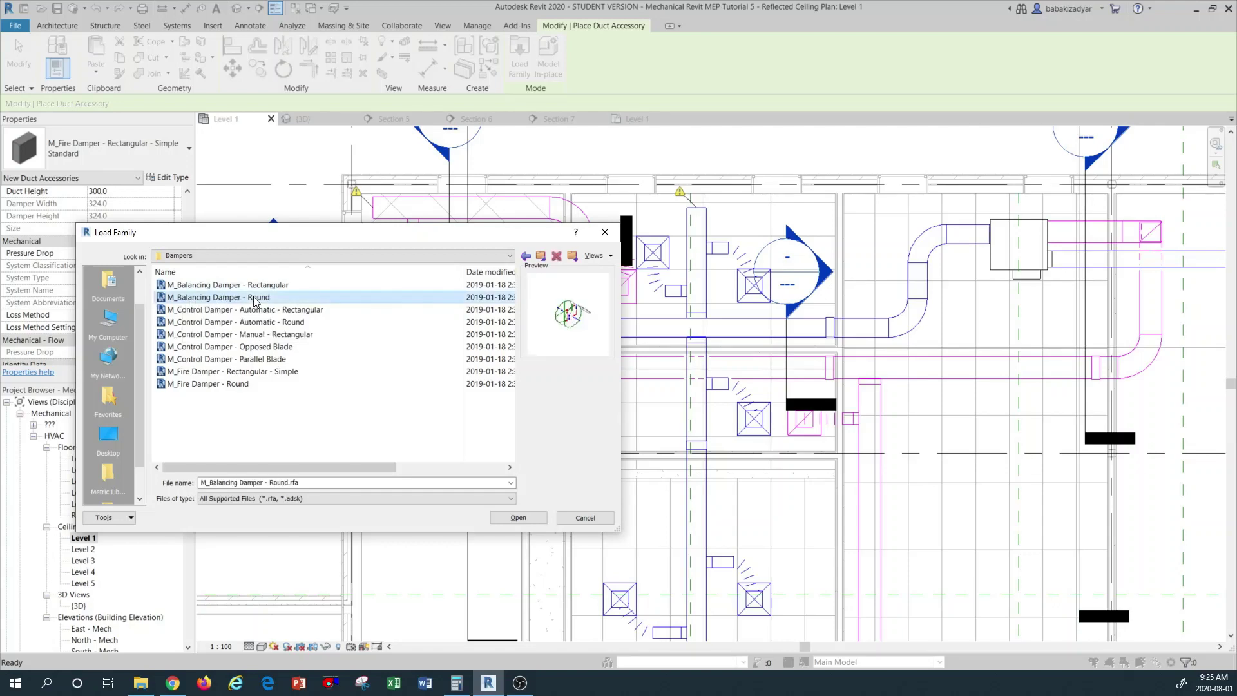
left_click(520, 517)
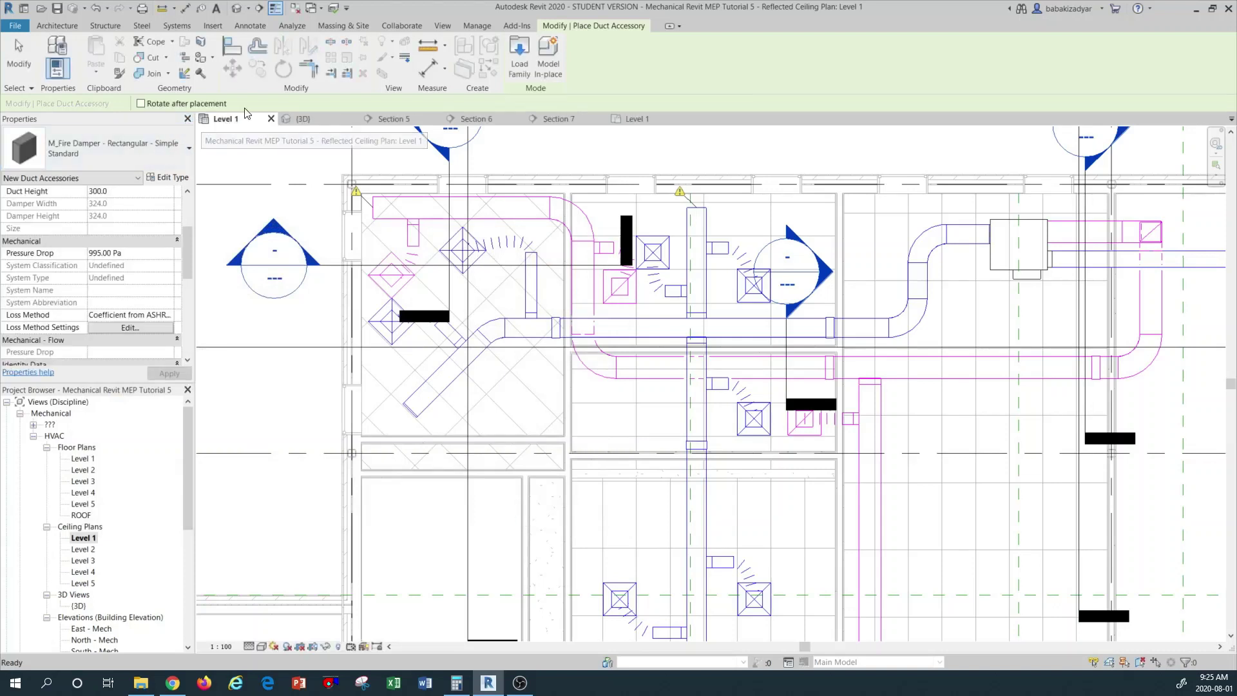
Step: Place an M_Balancing Damper - Round, Standard type, on the short magenta round branch above the return diffuser and end placement
left_click(143, 155)
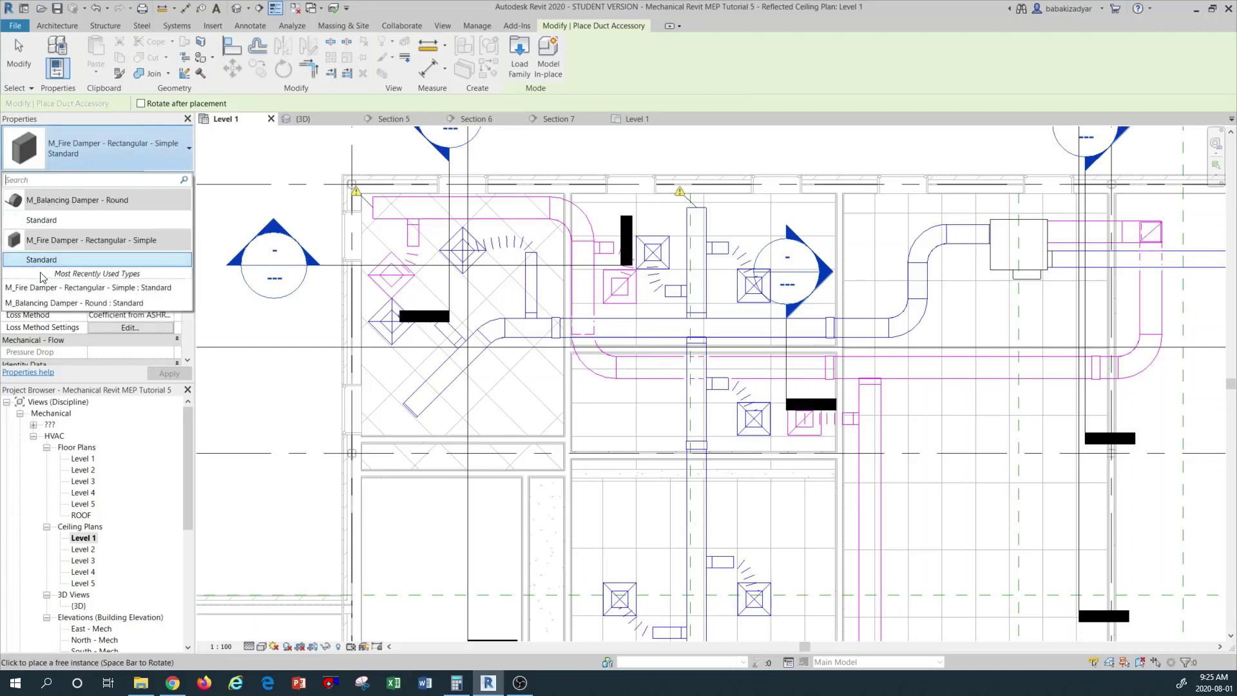
left_click(42, 221)
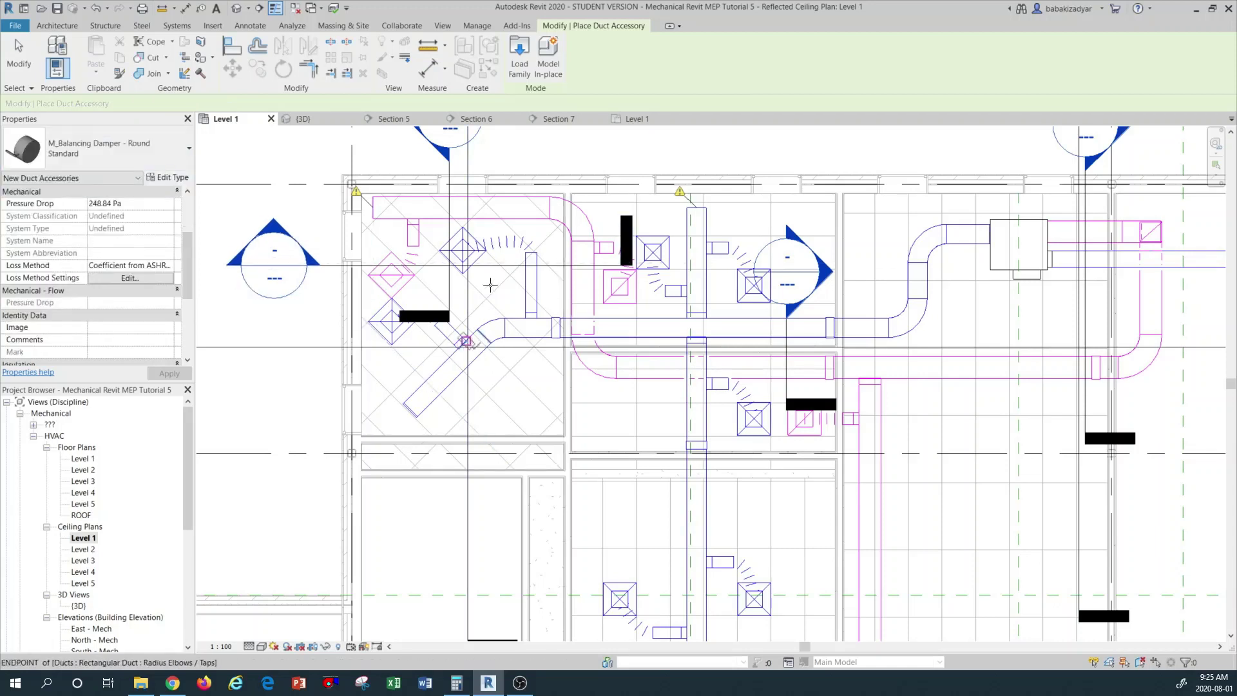
scroll(463, 238, "up", 4)
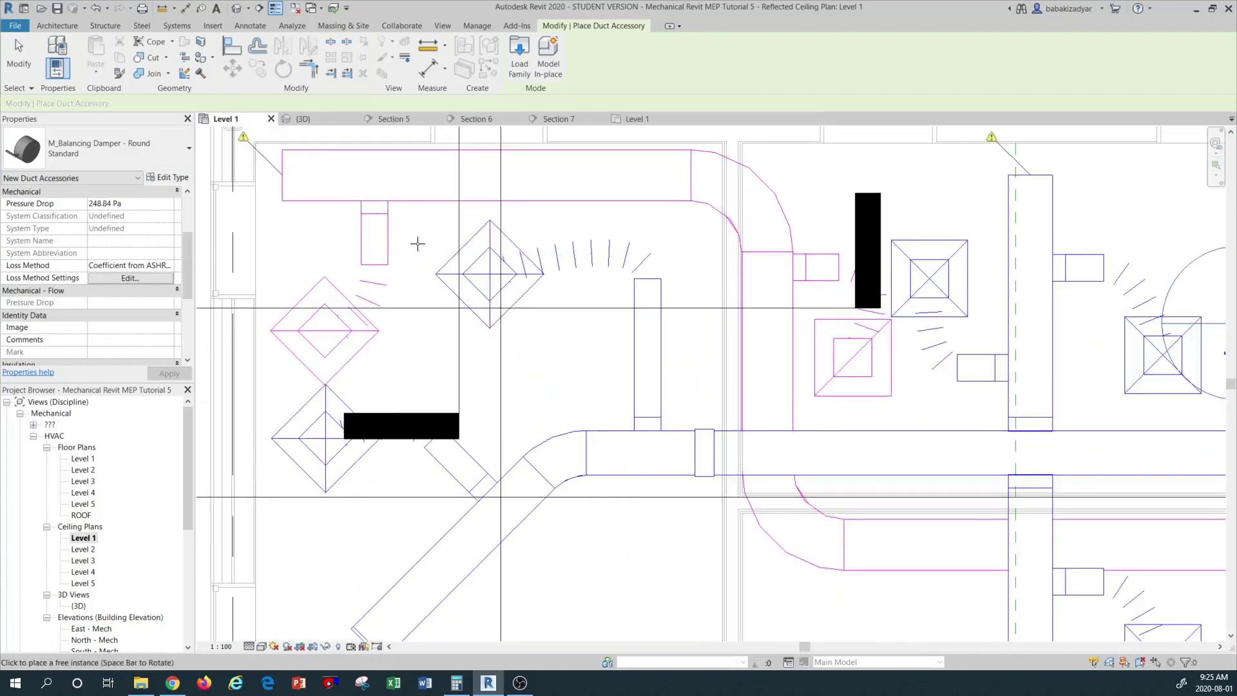
scroll(434, 245, "down", 3)
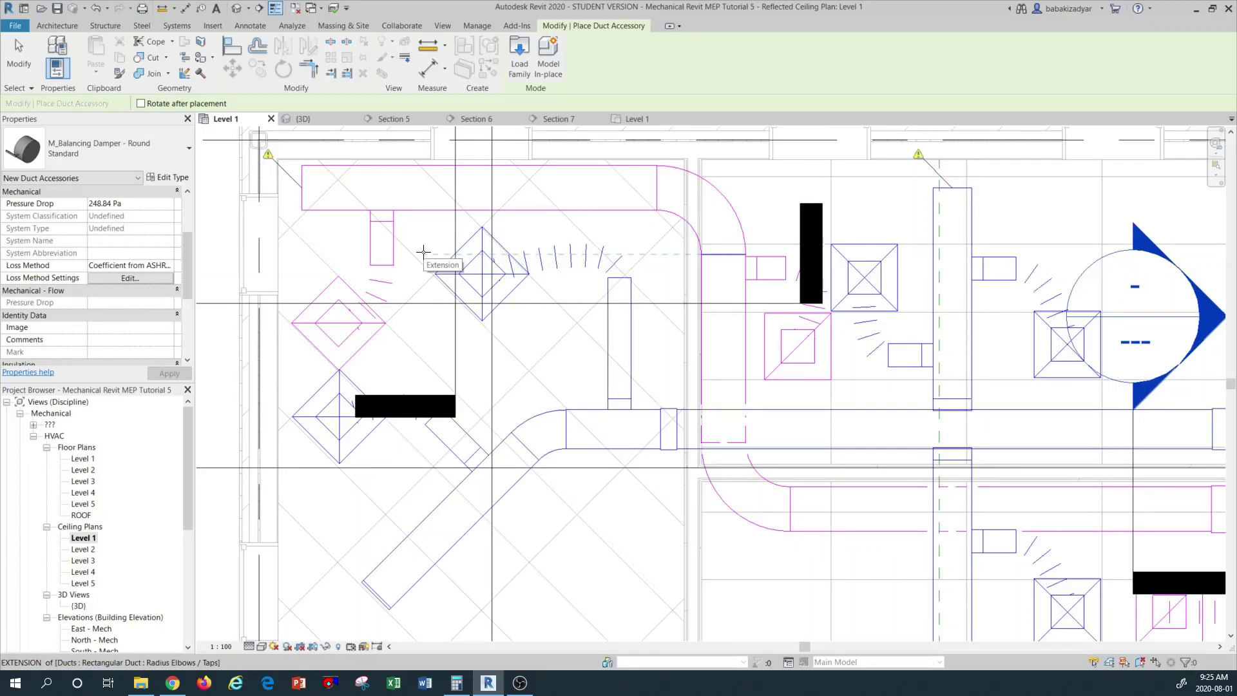
scroll(419, 248, "up", 4)
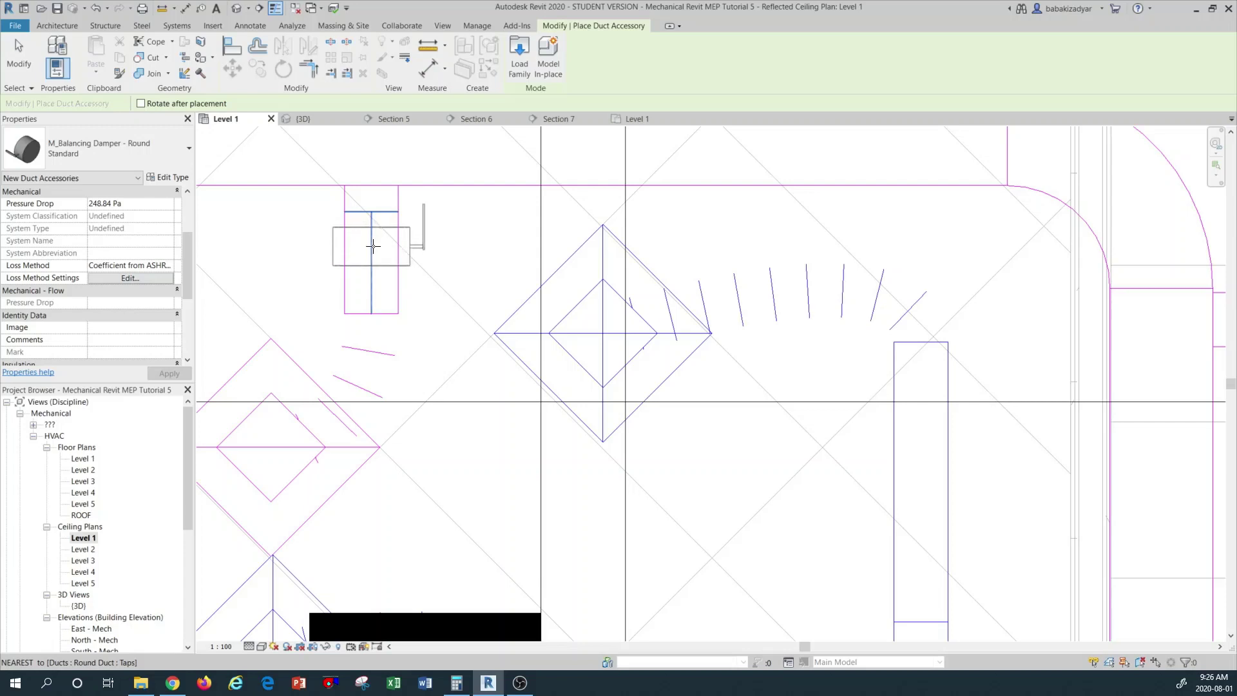
left_click(372, 246)
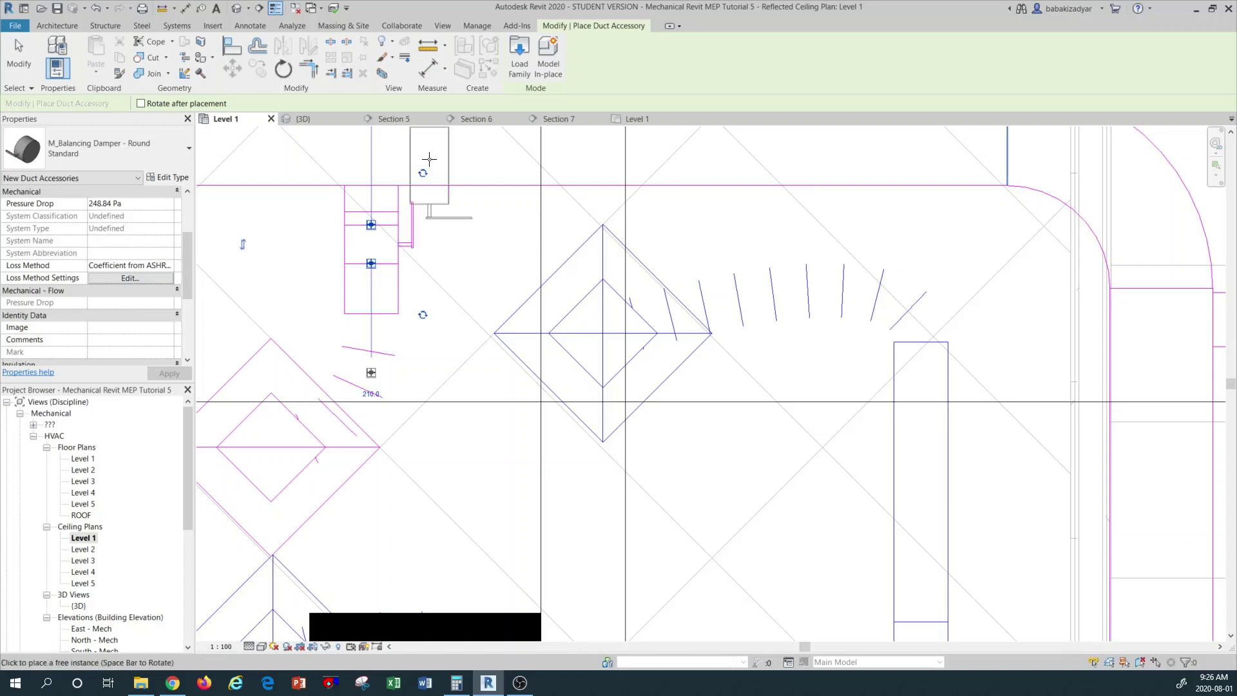
key("Escape")
key("Escape")
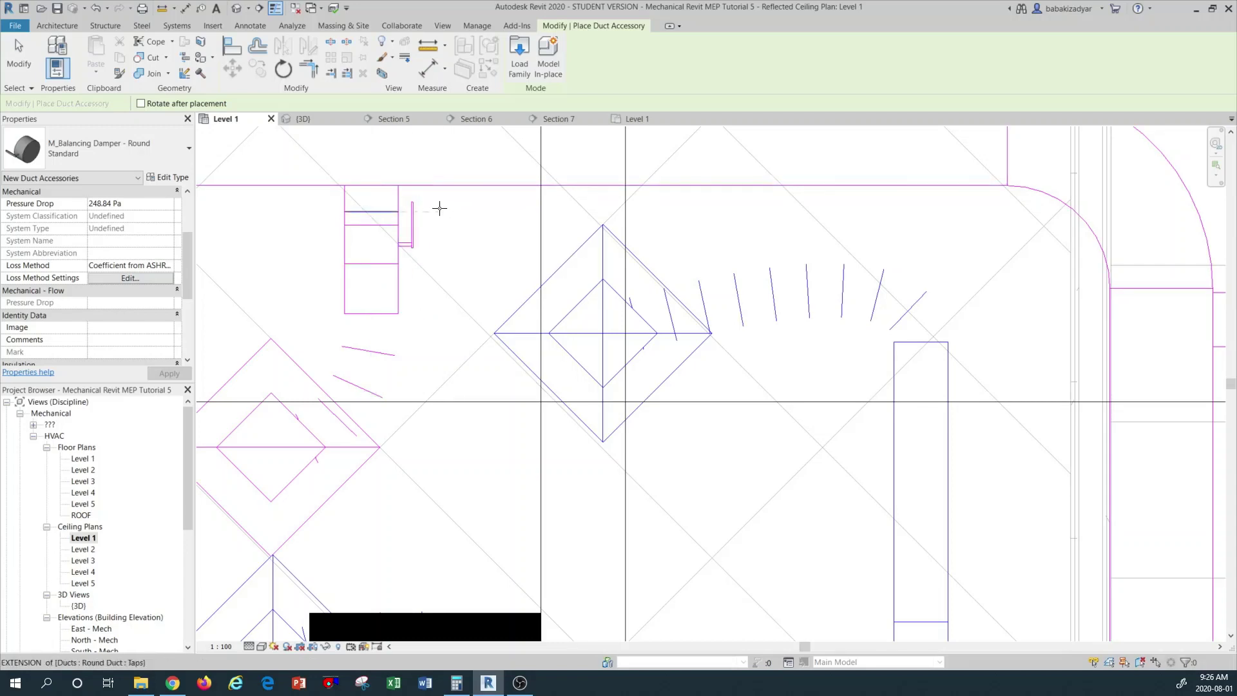
Step: Flip the placed round balancing damper end for end and rotate it so its handle stands beside the branch duct
left_click(376, 264)
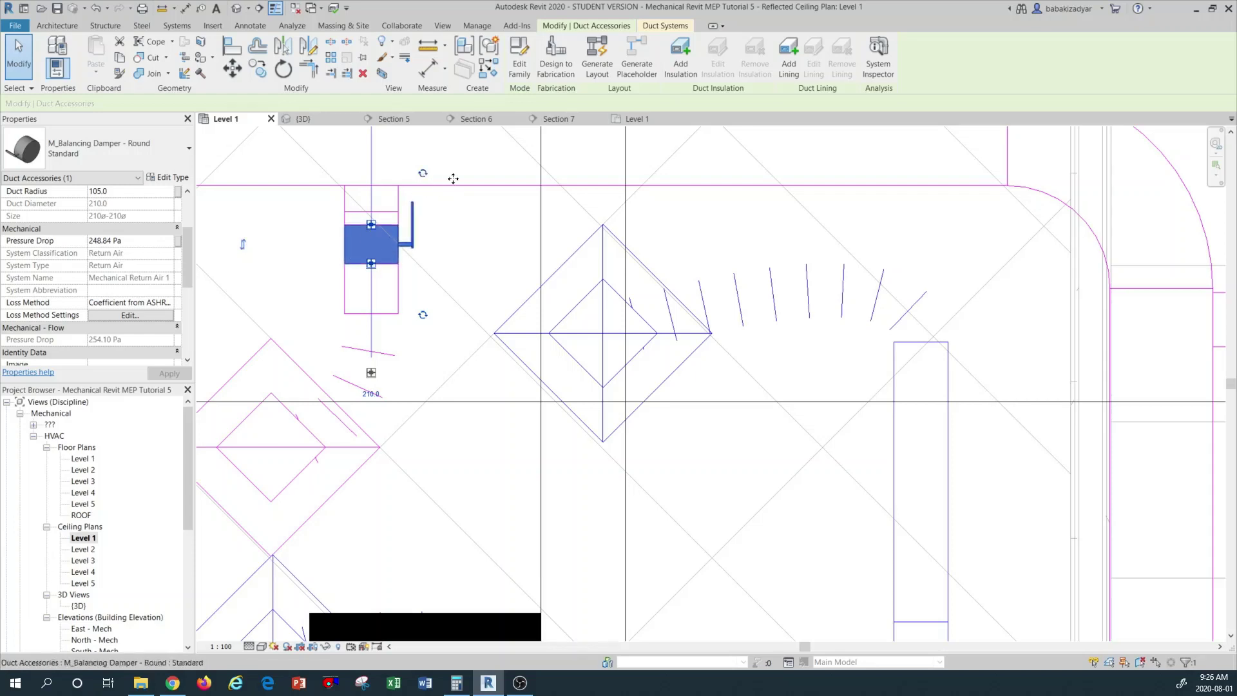
left_click(423, 175)
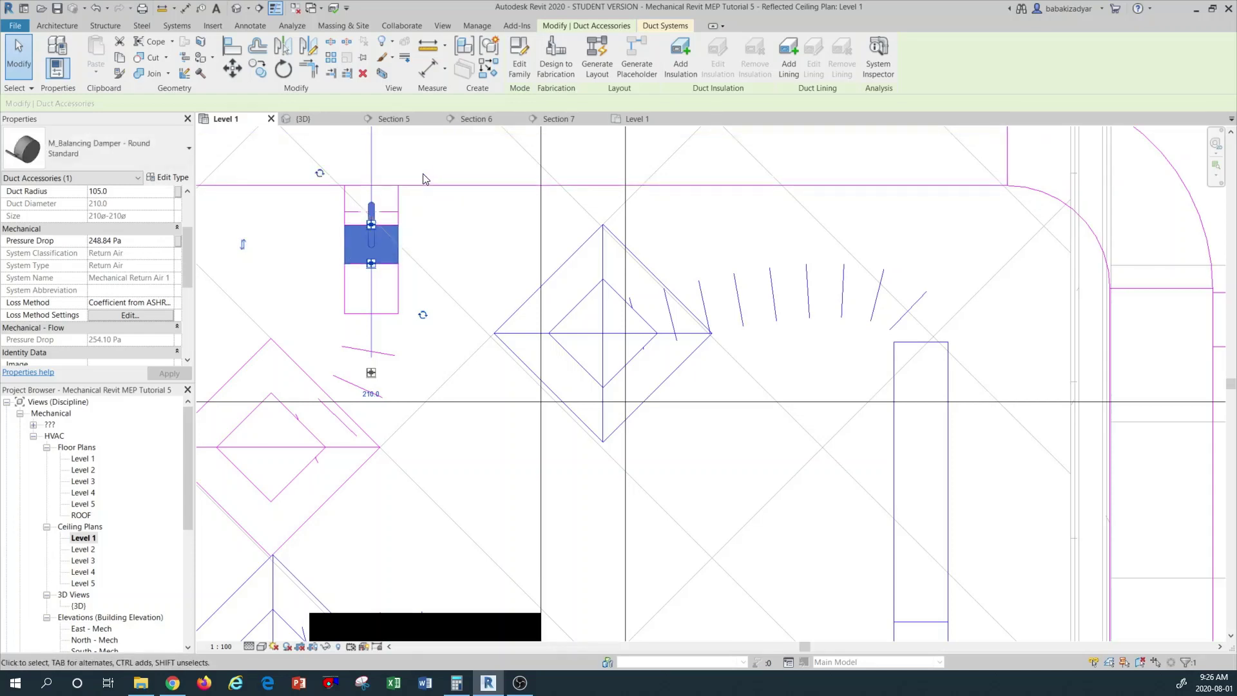
left_click(423, 315)
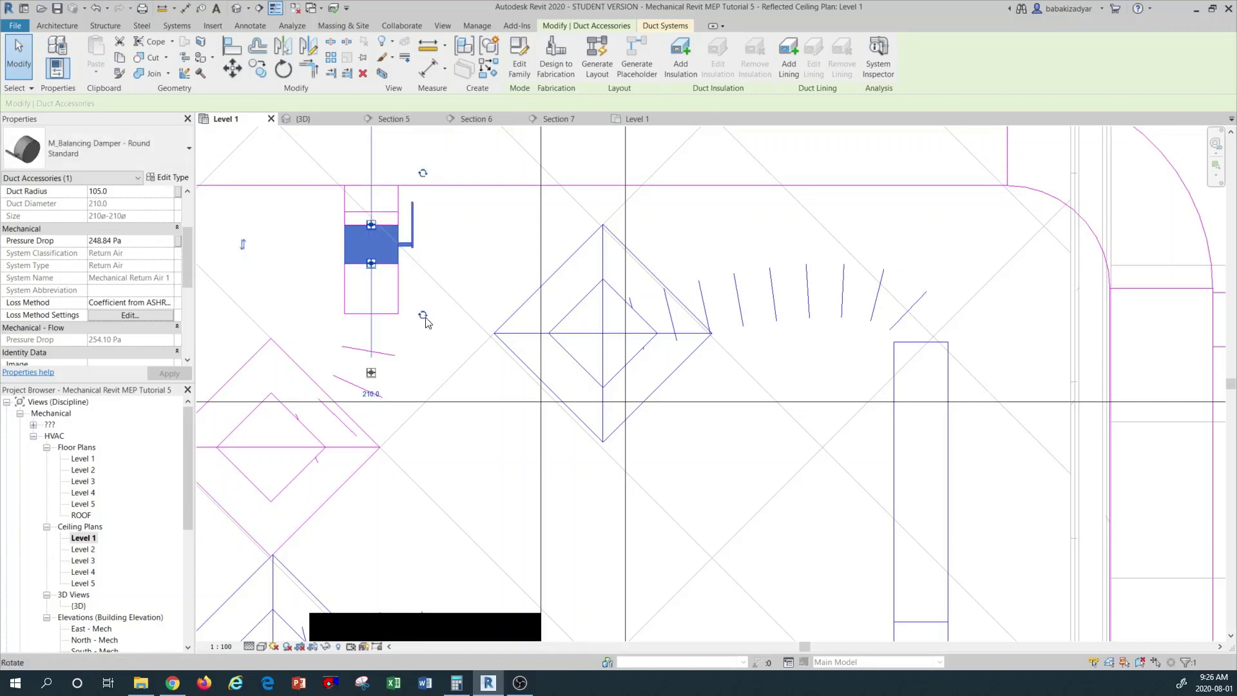
left_click(423, 175)
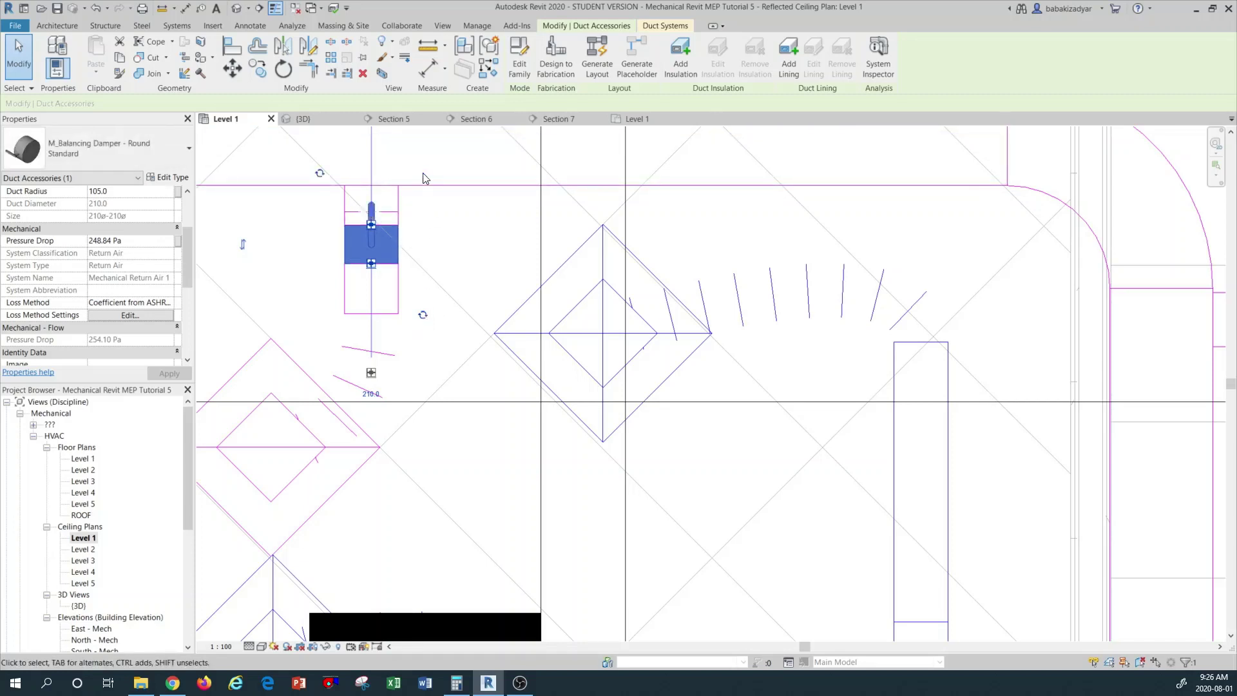
left_click(243, 248)
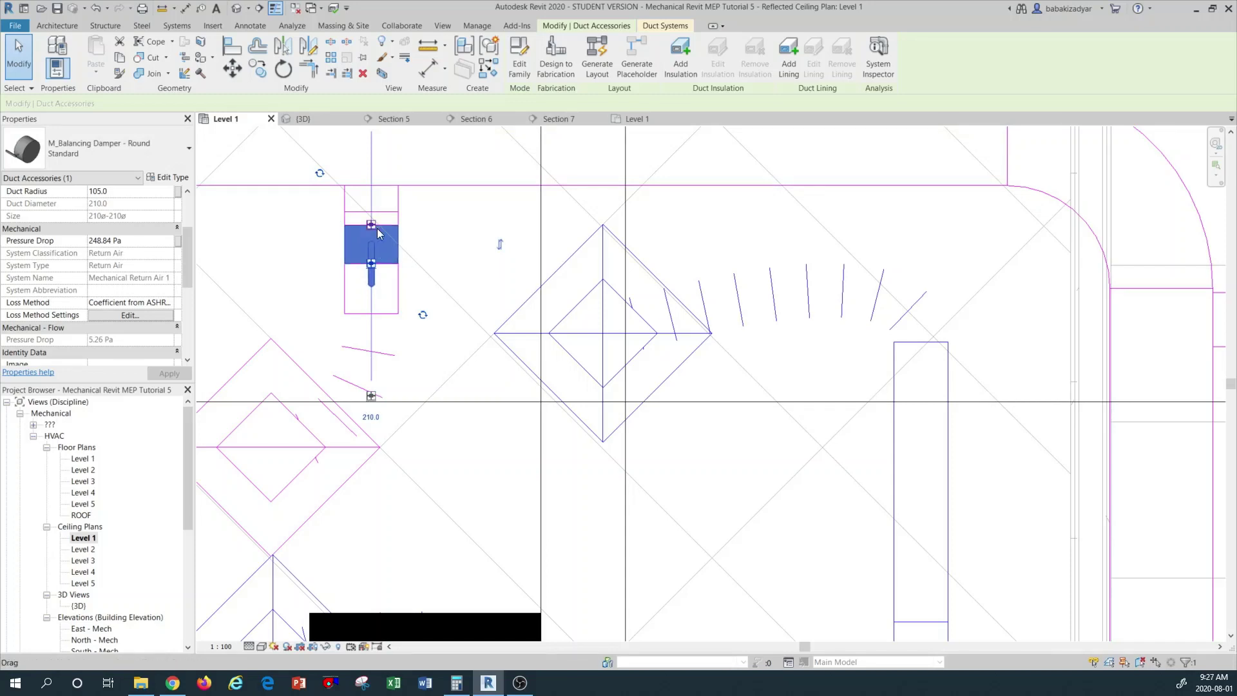
left_click(423, 316)
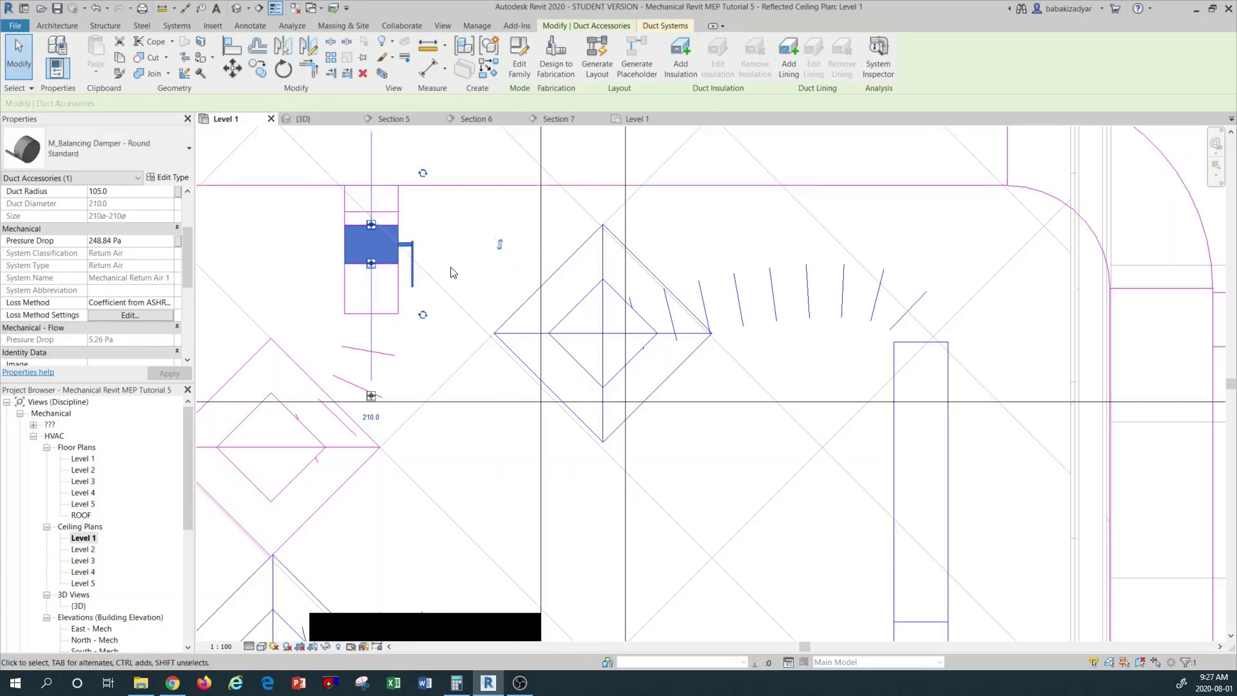
left_click(387, 278)
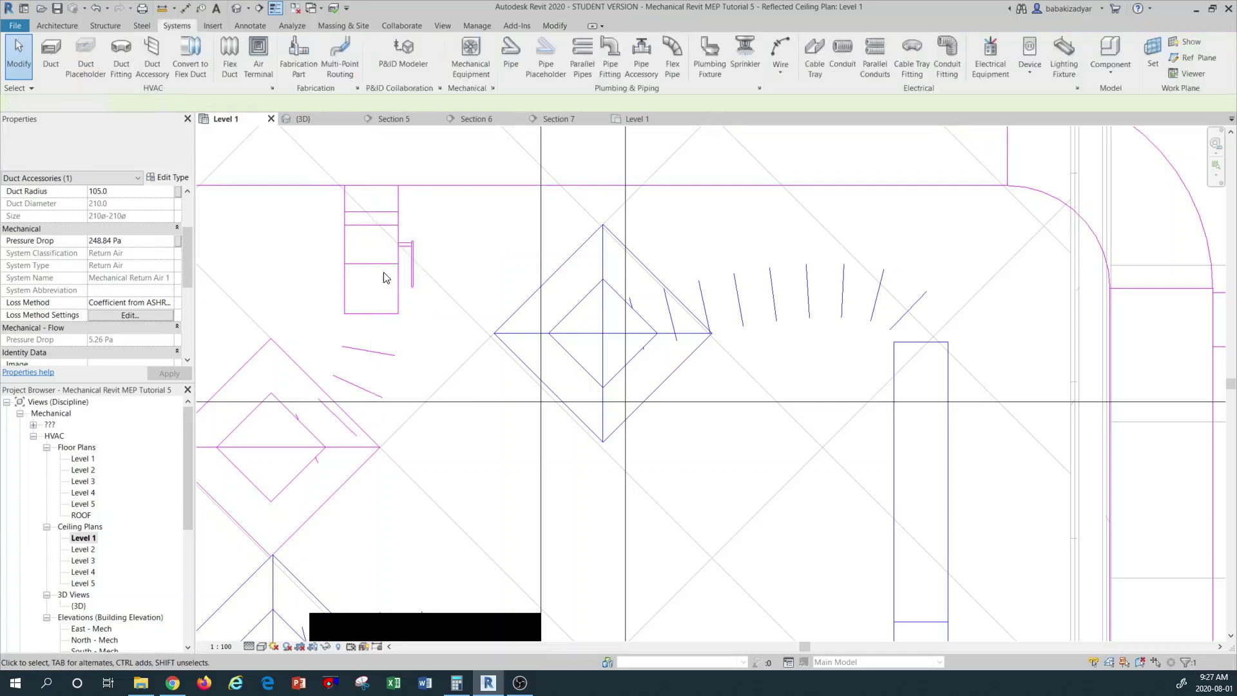
left_click(365, 264)
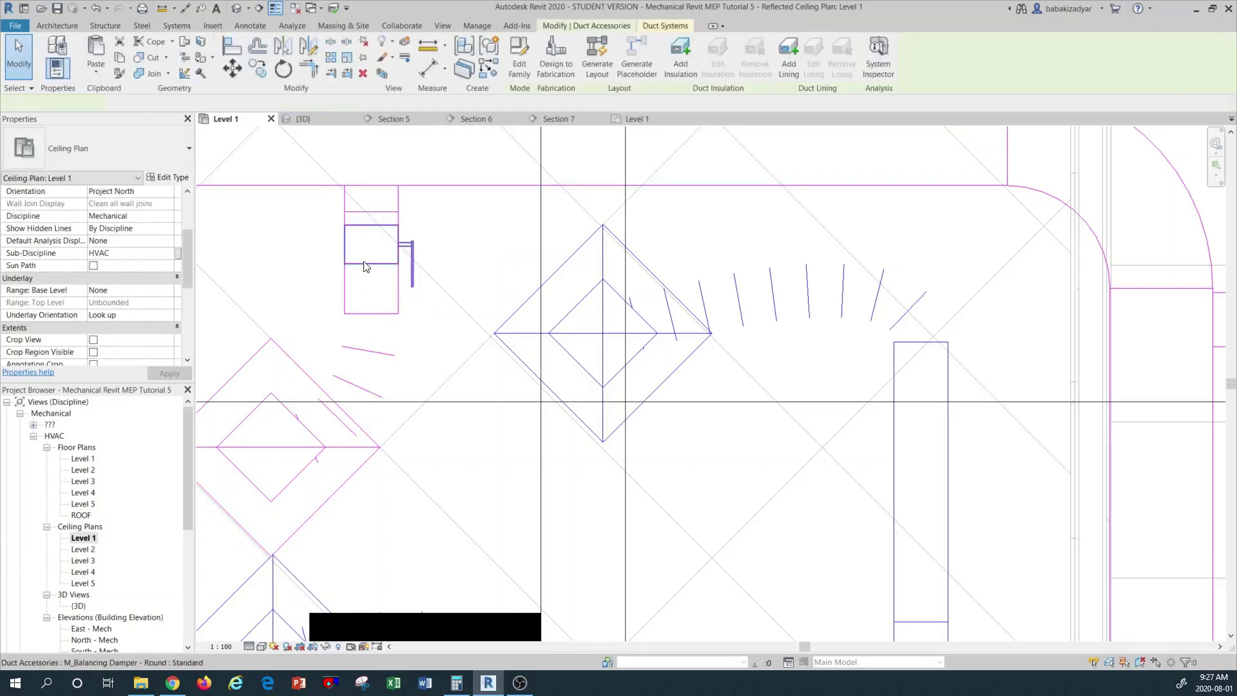
left_click(434, 253)
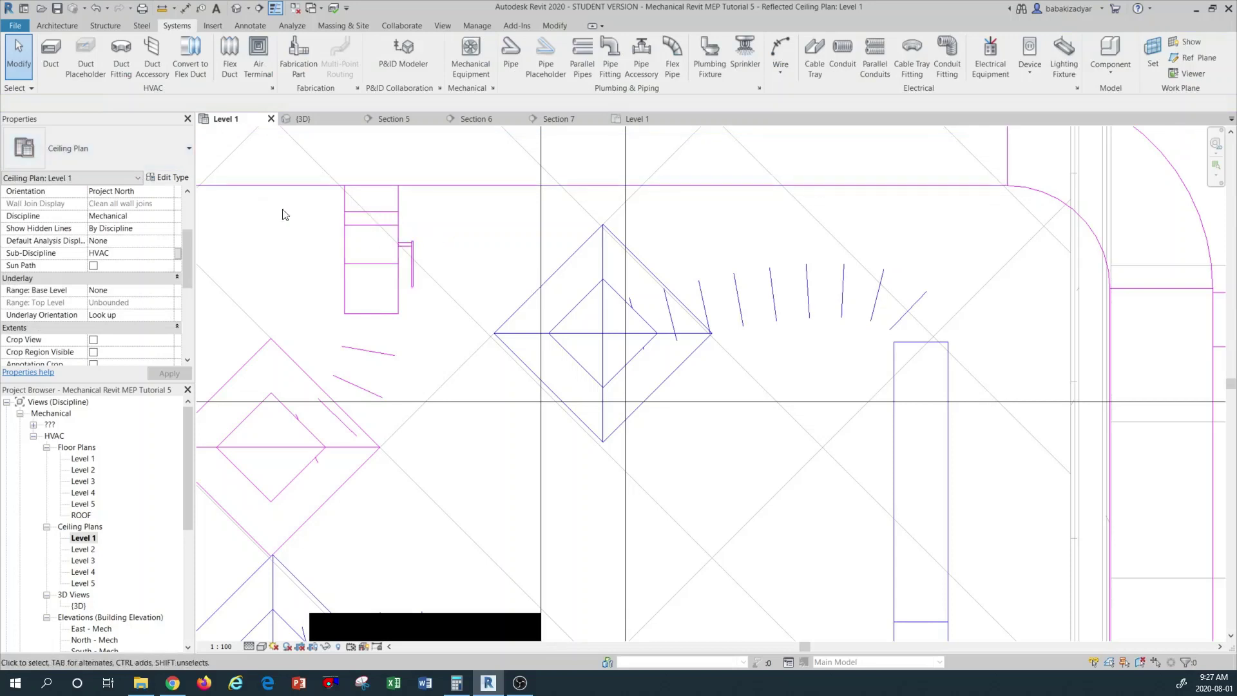
left_click(122, 145)
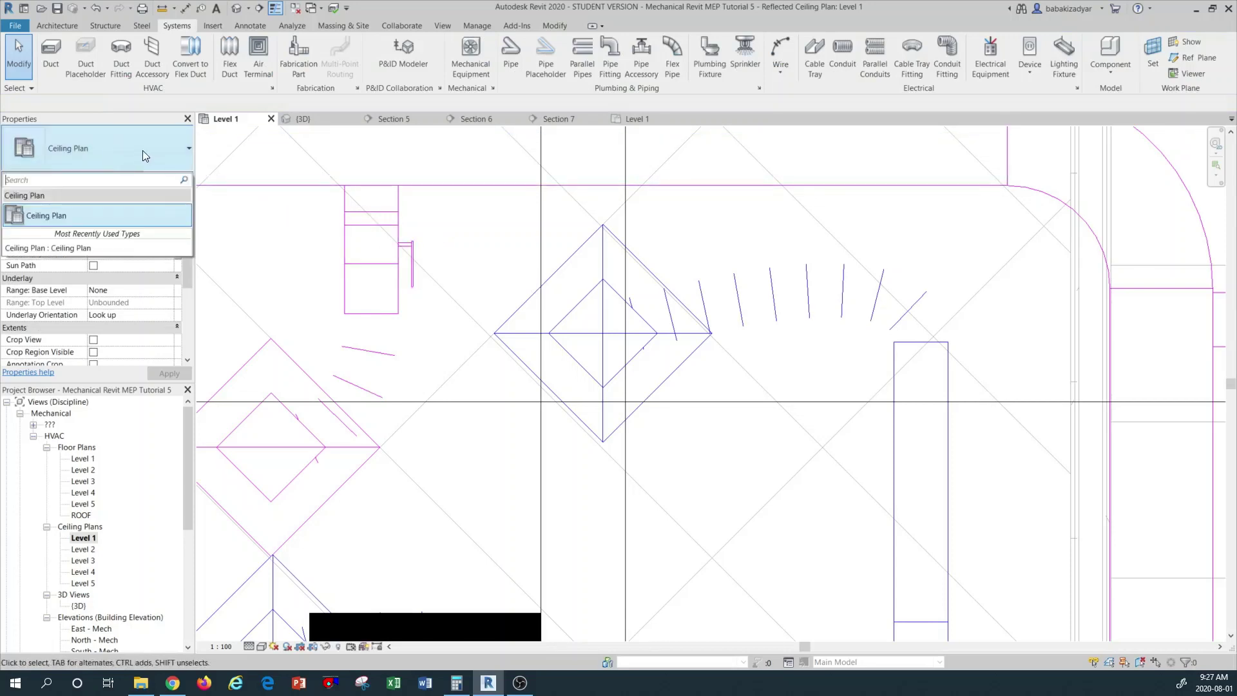
left_click(142, 150)
left_click(154, 57)
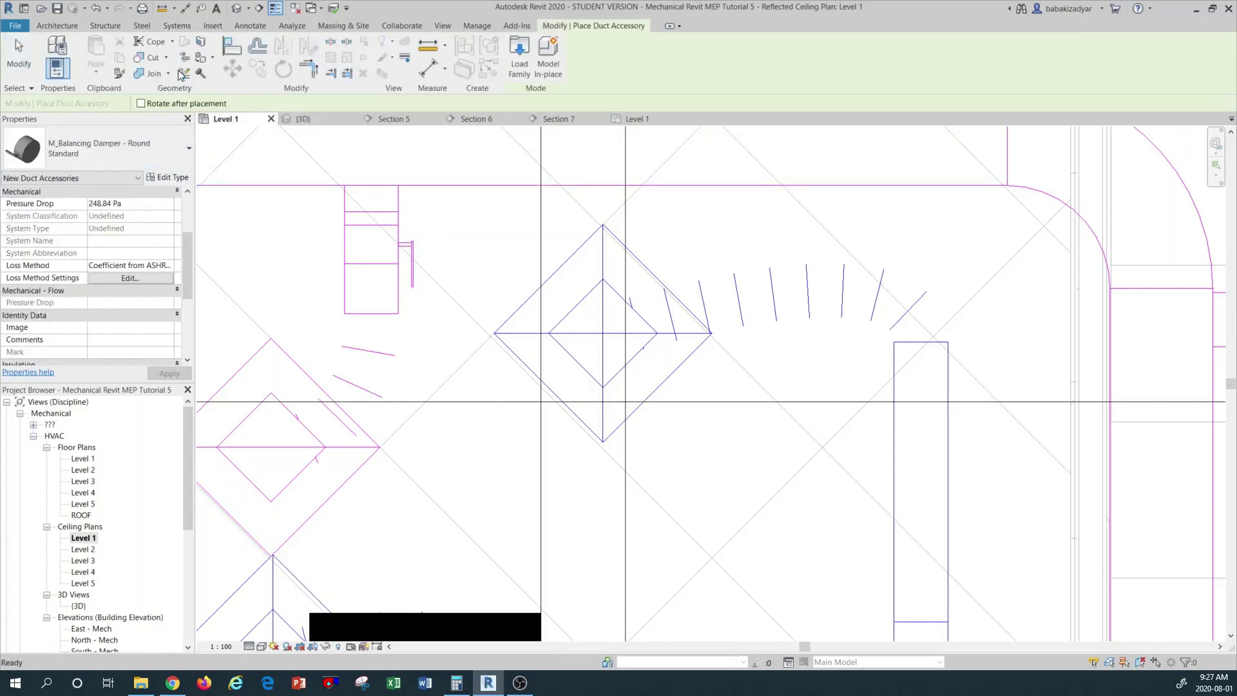
left_click(129, 147)
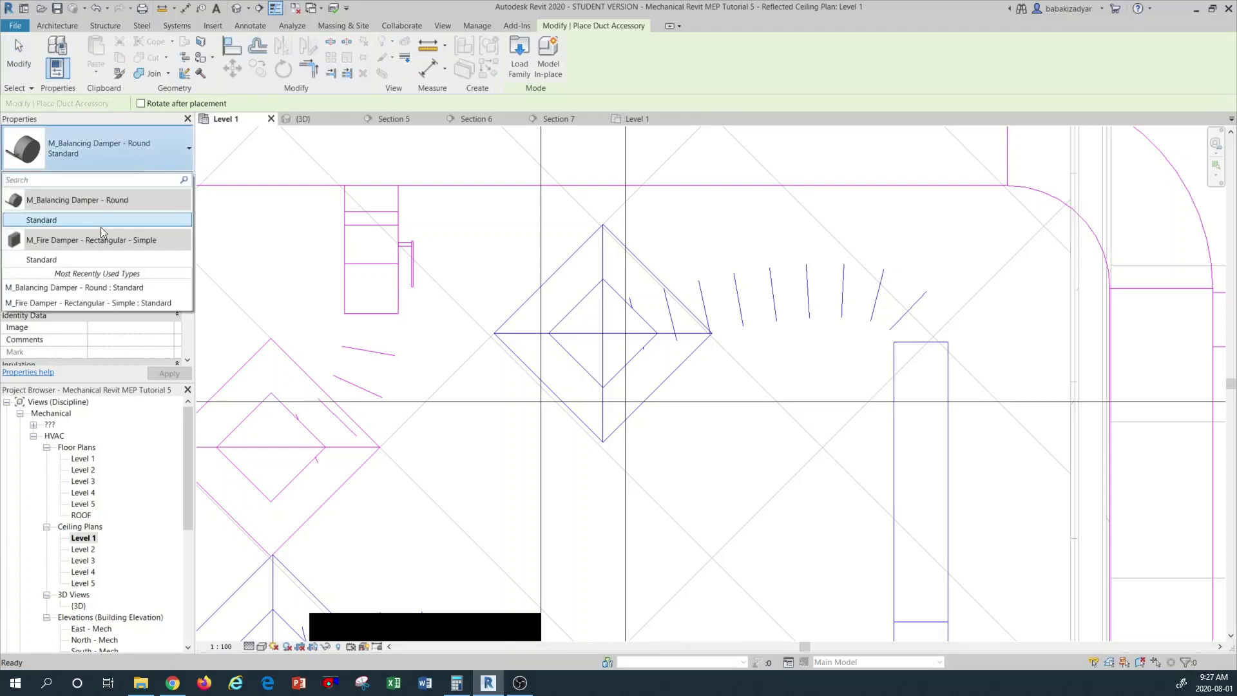
left_click(65, 220)
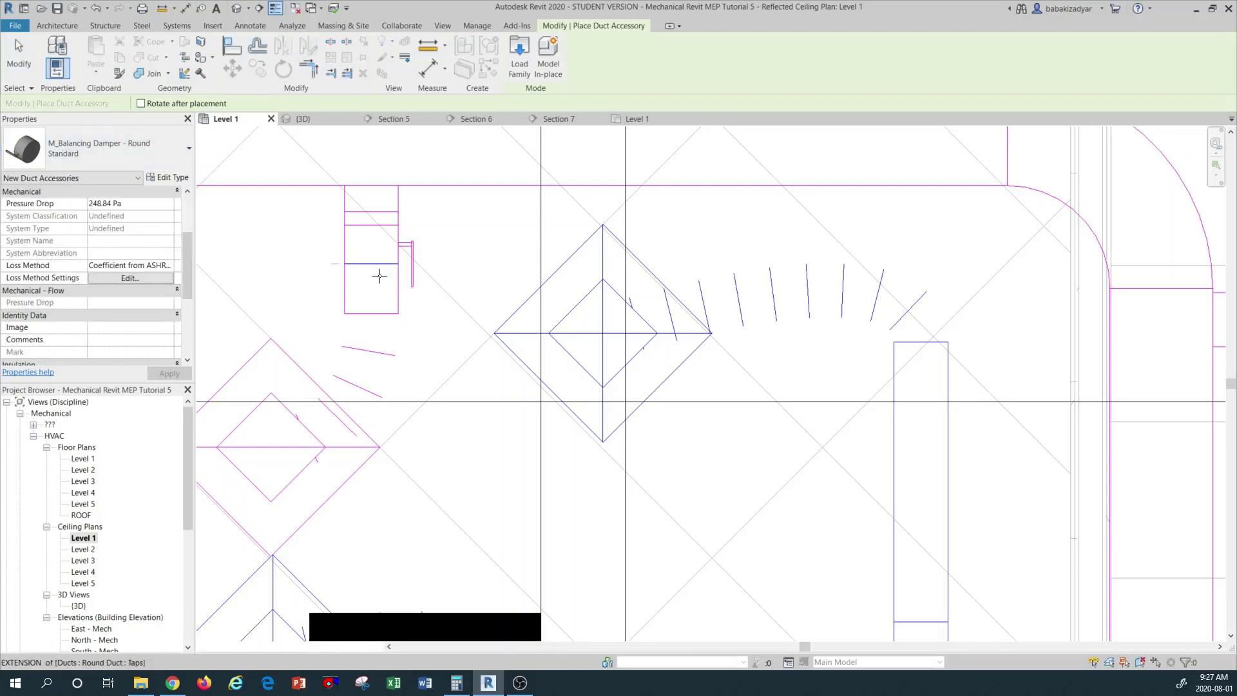
key("Escape")
Step: Create a damper similar to the placed round balancing damper and place it on the vertical blue supply branch in the same room, near the main duct
left_click(387, 254)
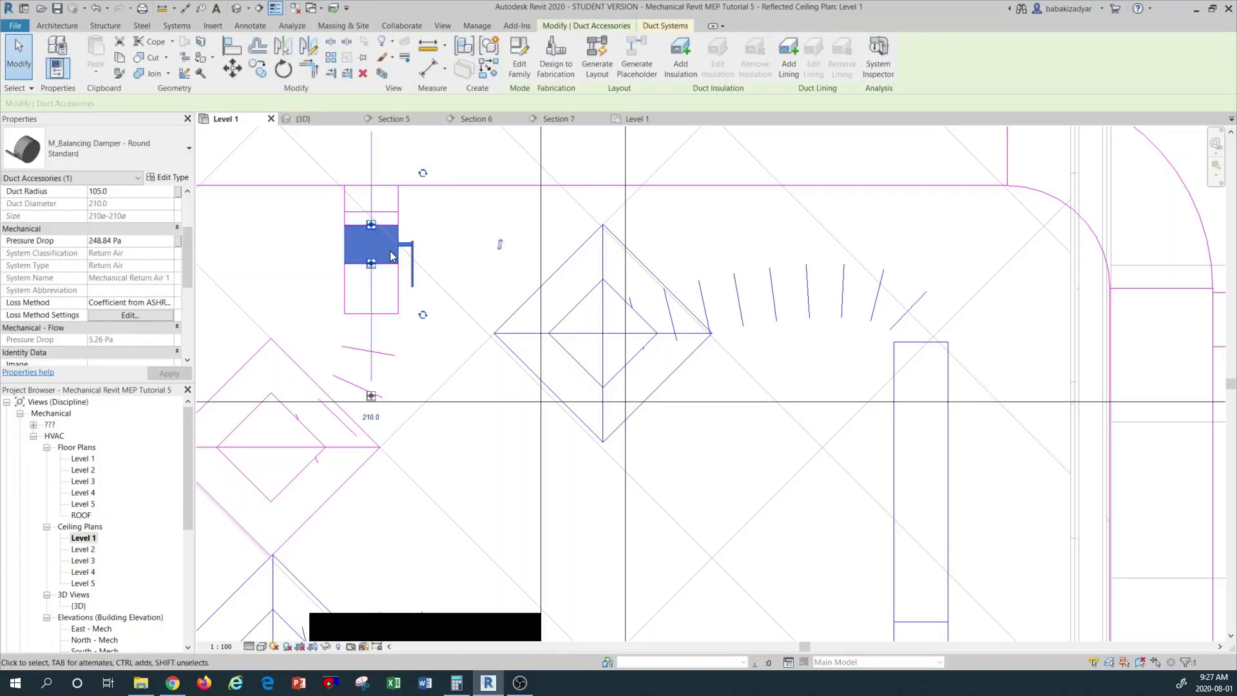
right_click(391, 256)
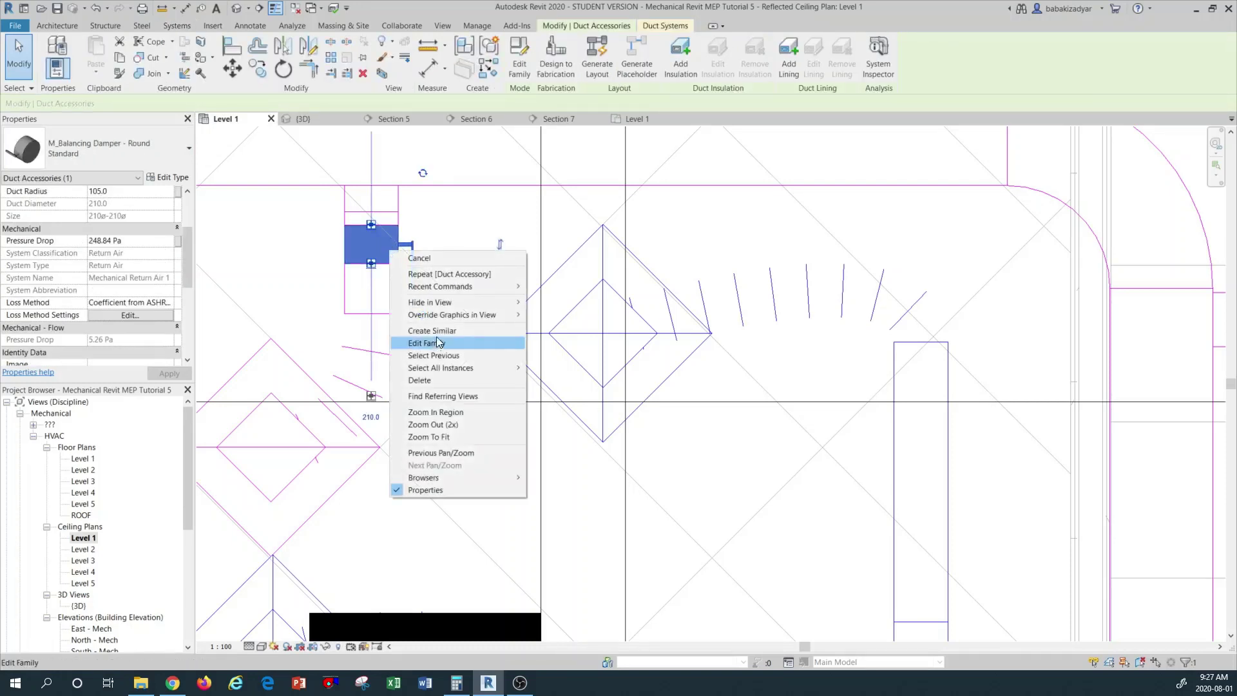
left_click(419, 331)
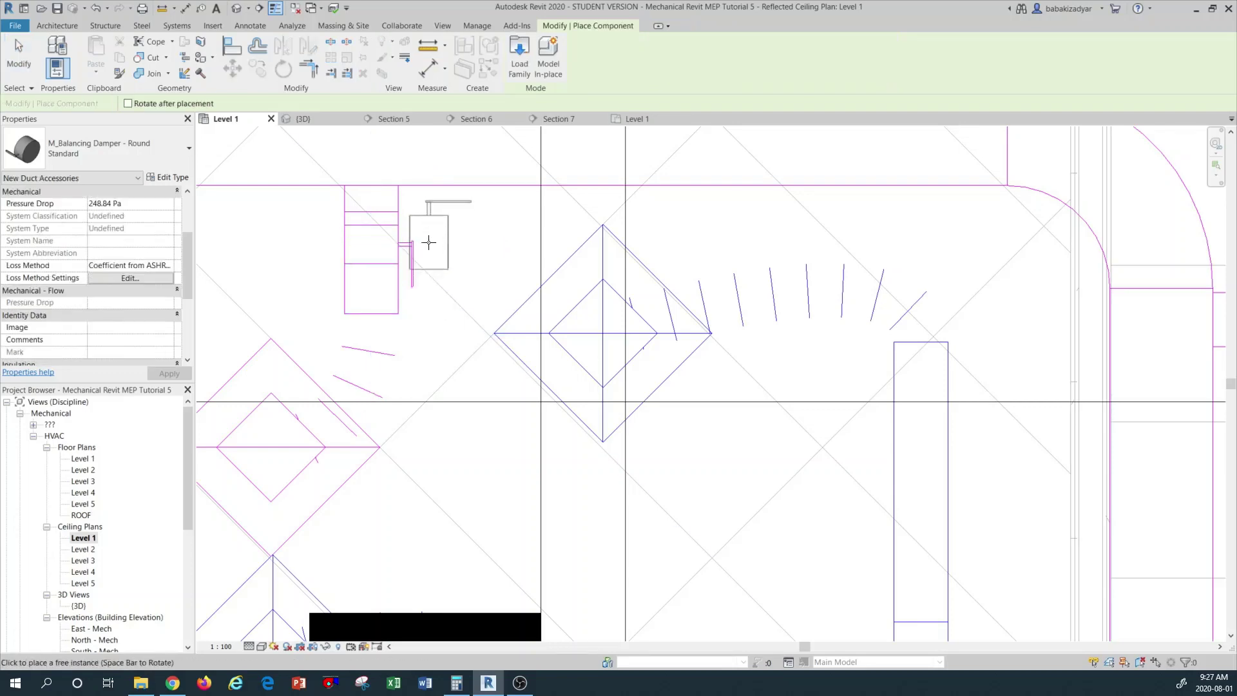
scroll(428, 255, "down", 5)
scroll(438, 233, "down", 1)
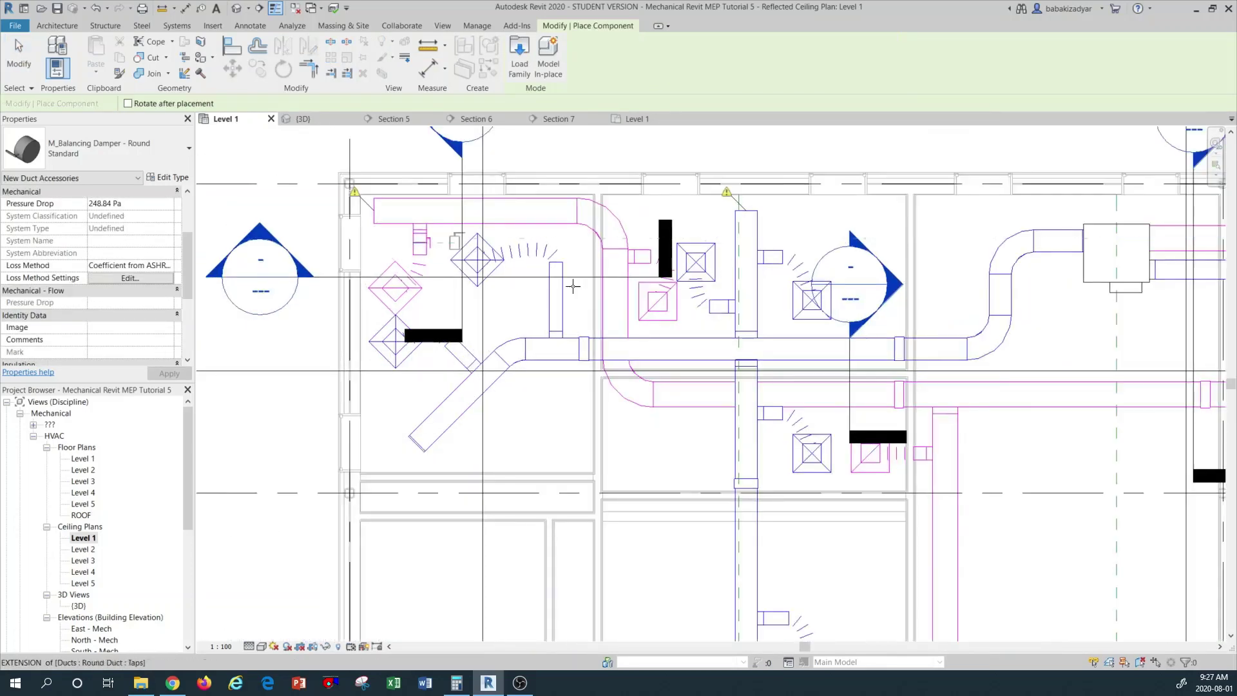
scroll(598, 305, "up", 3)
scroll(599, 306, "up", 2)
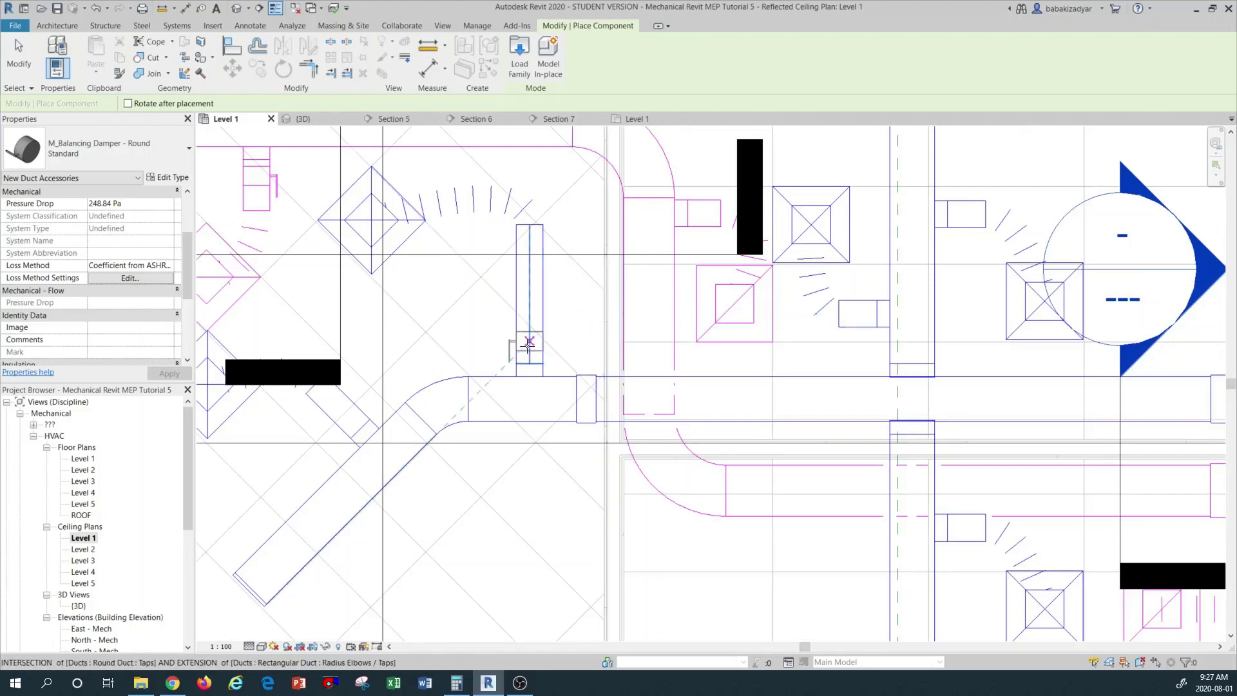
left_click(540, 326)
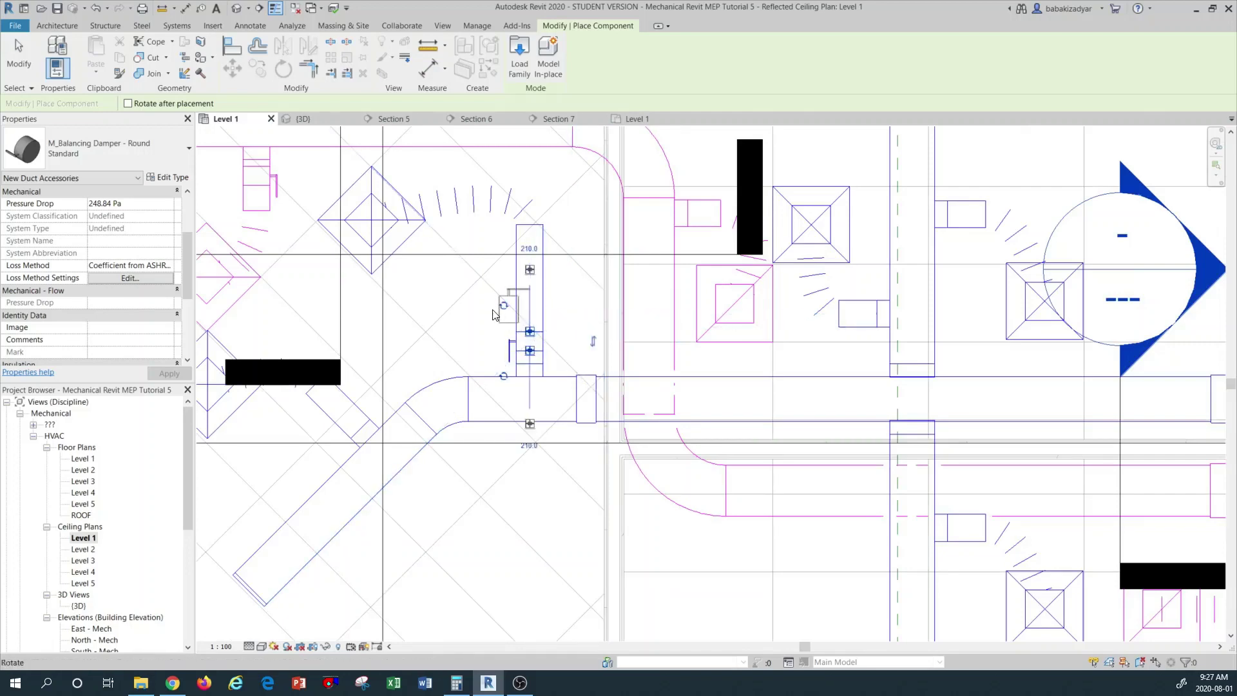
Step: Place round balancing dampers on the magenta return branch and the two blue supply branches in the adjacent room north of the main duct
scroll(509, 316, "down", 2)
scroll(606, 308, "up", 3)
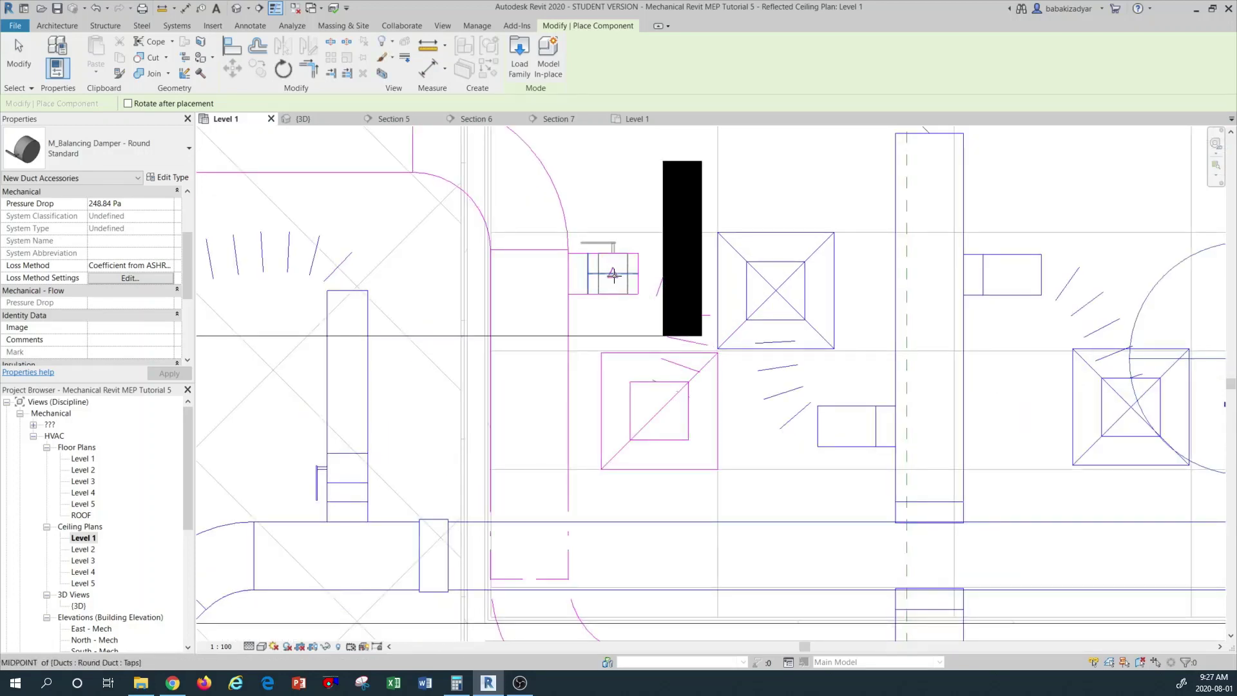
left_click(613, 274)
scroll(619, 287, "down", 3)
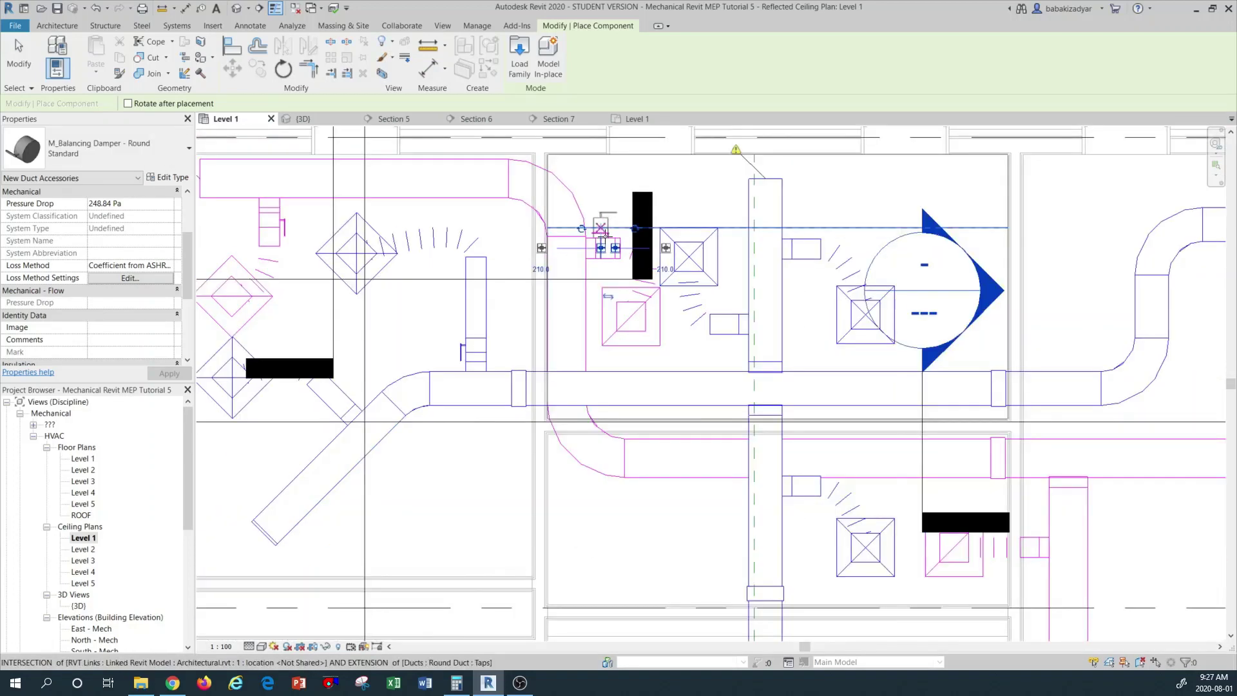
scroll(748, 312, "up", 3)
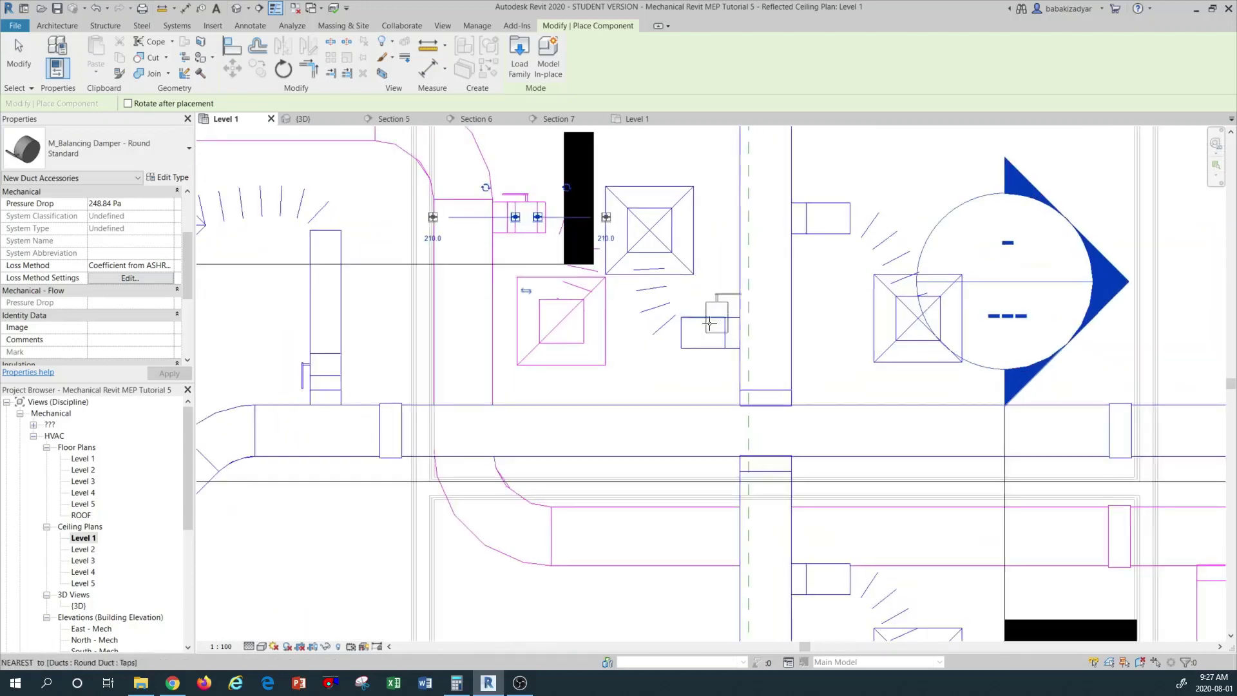
left_click(696, 337)
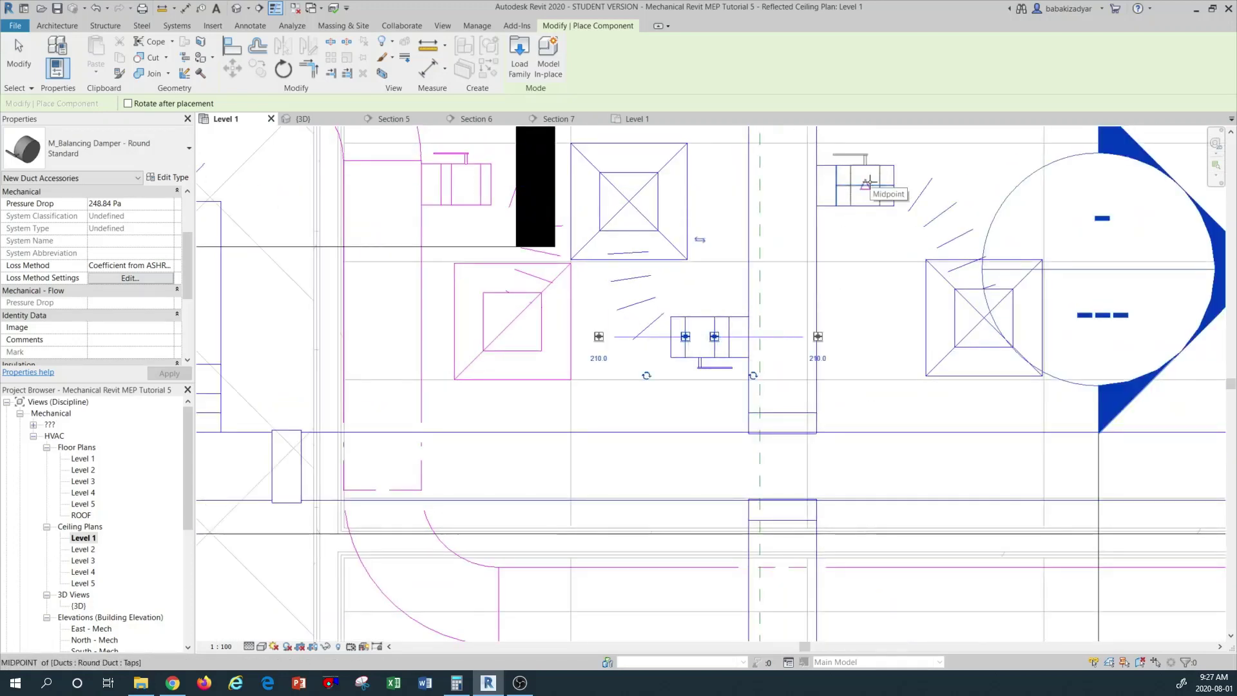
left_click(869, 182)
Step: Place a round balancing damper on the short blue supply branch just south of the main ducts, beside the vertical supply duct
scroll(888, 276, "down", 4)
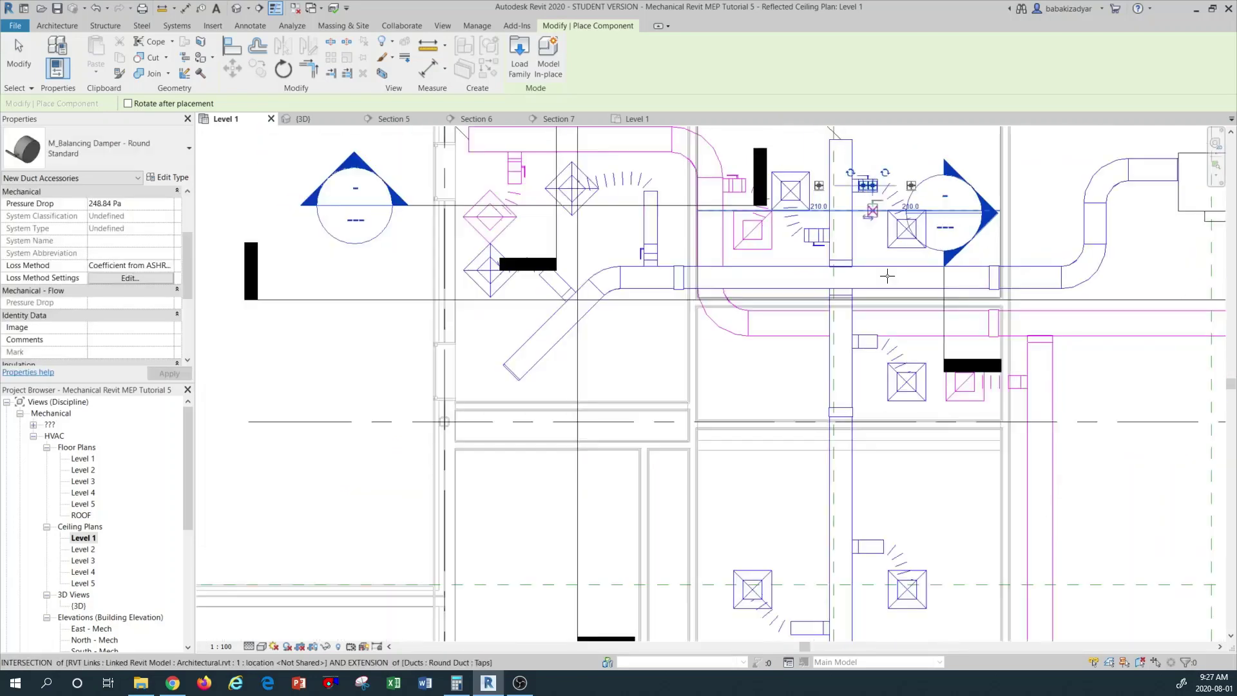
scroll(863, 342, "up", 5)
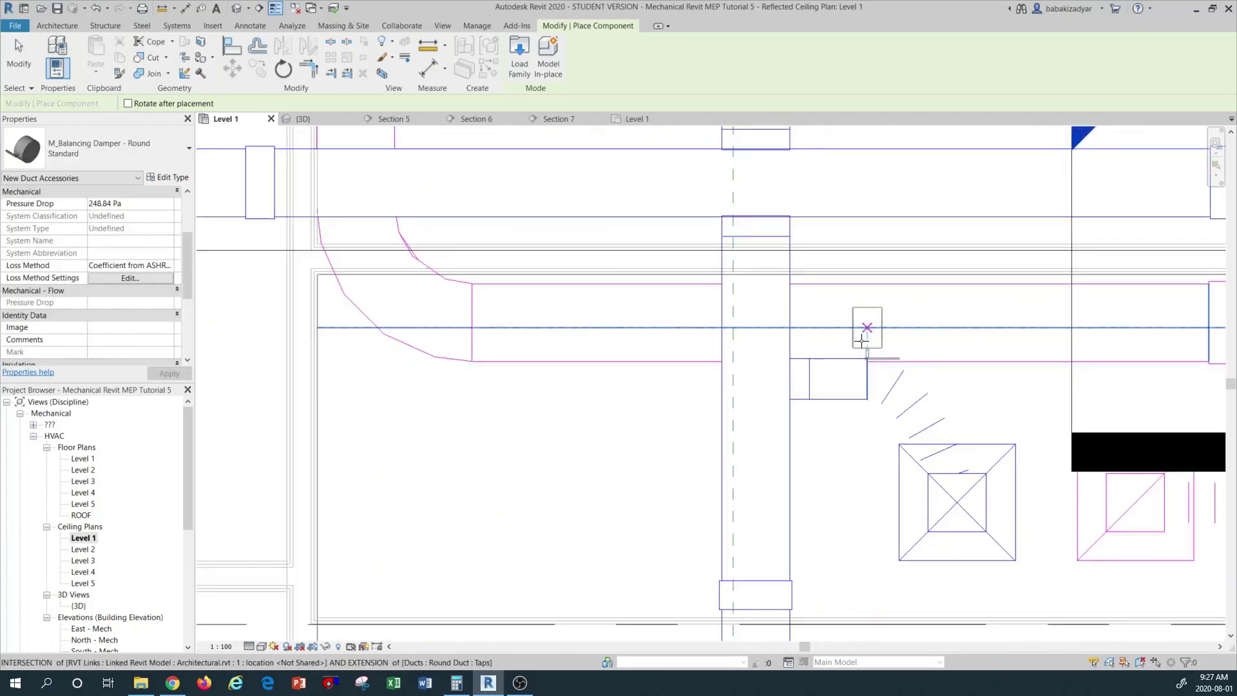
scroll(862, 342, "up", 2)
scroll(827, 399, "down", 5)
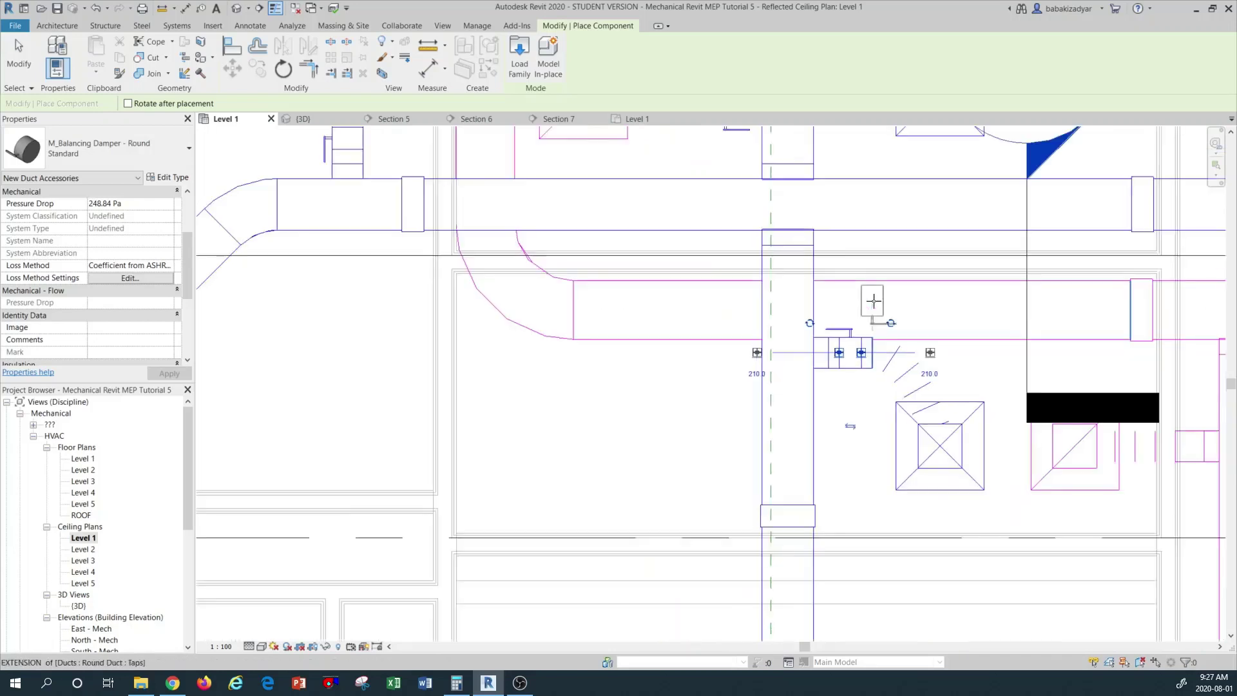
Step: Place round balancing dampers on the four supply diffuser branches along the vertical supply duct in the large lower room
scroll(874, 425, "down", 1)
scroll(872, 521, "up", 2)
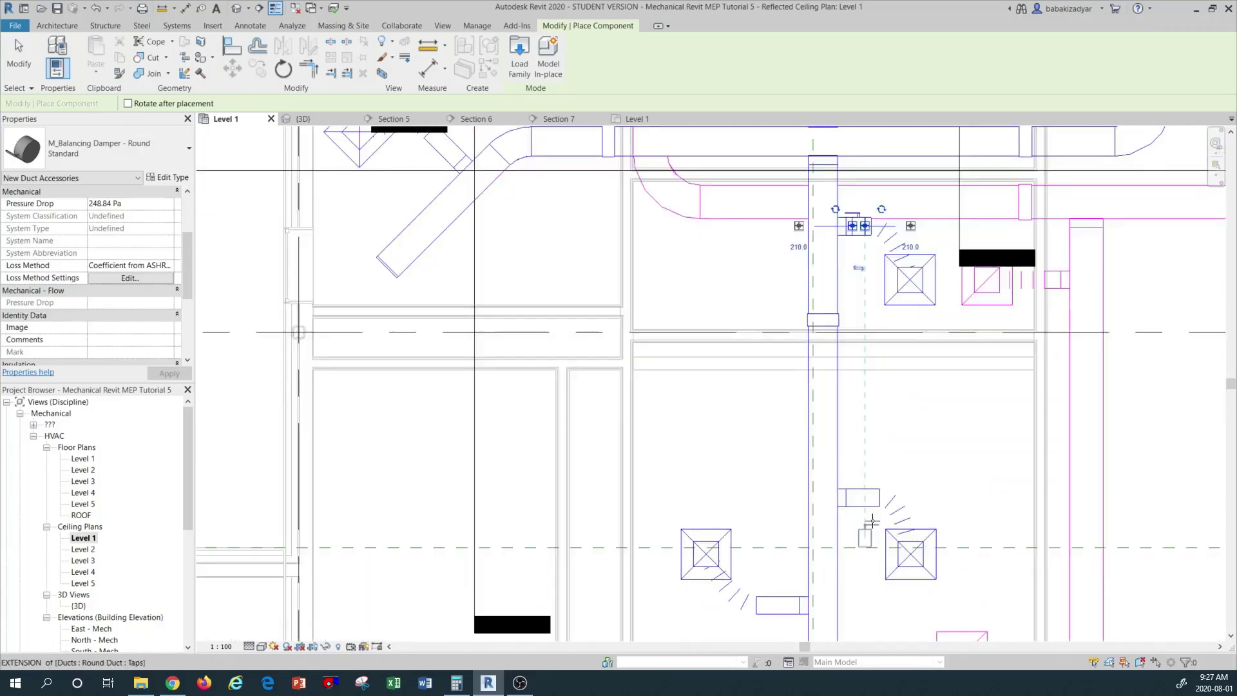
scroll(872, 521, "up", 4)
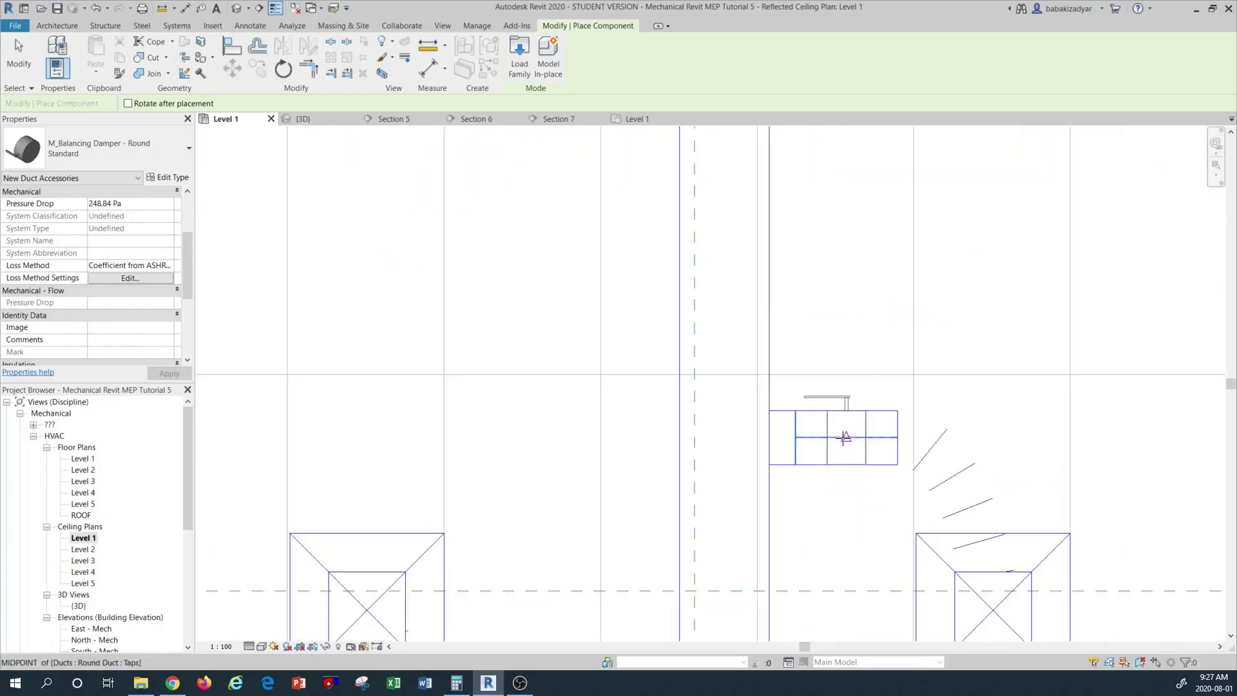
left_click(872, 354)
scroll(864, 361, "down", 4)
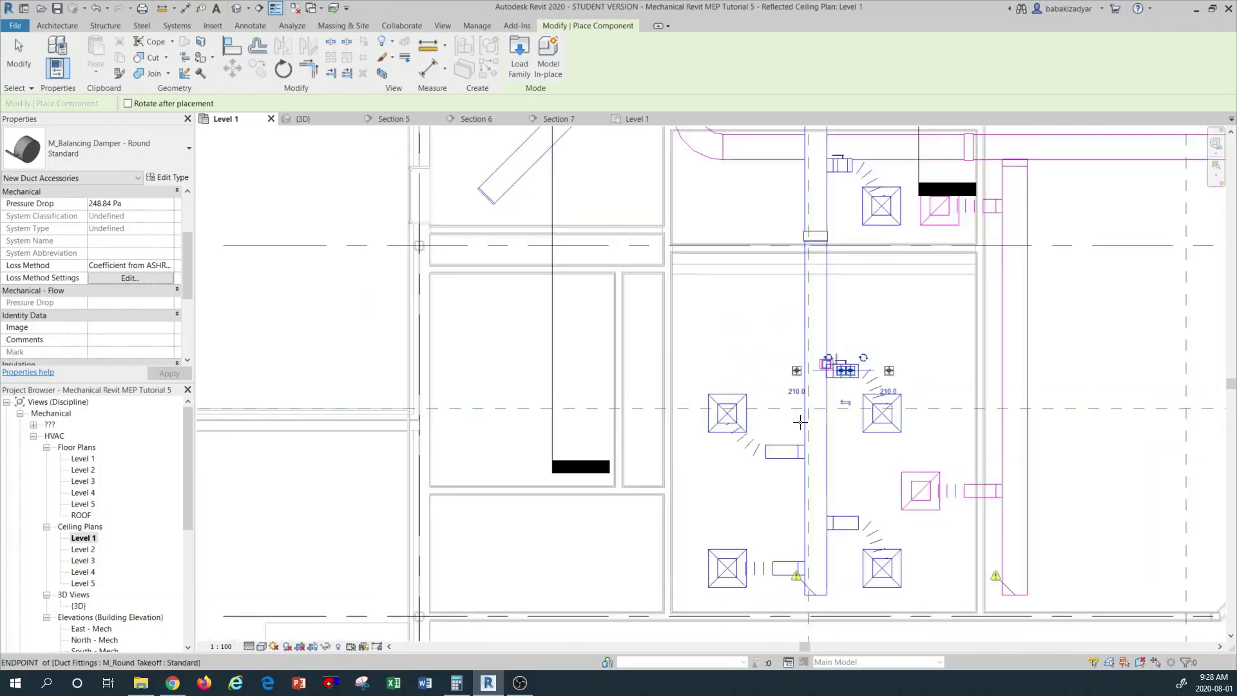
scroll(788, 433, "up", 3)
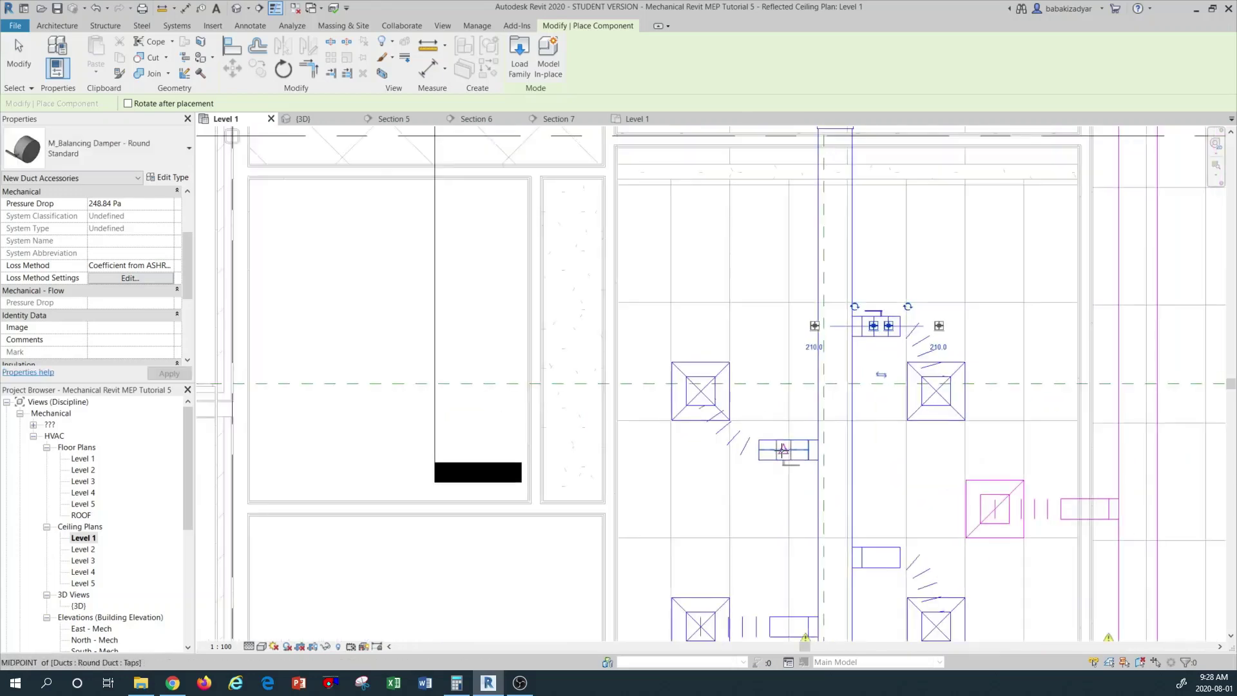
left_click(783, 450)
scroll(783, 445, "down", 2)
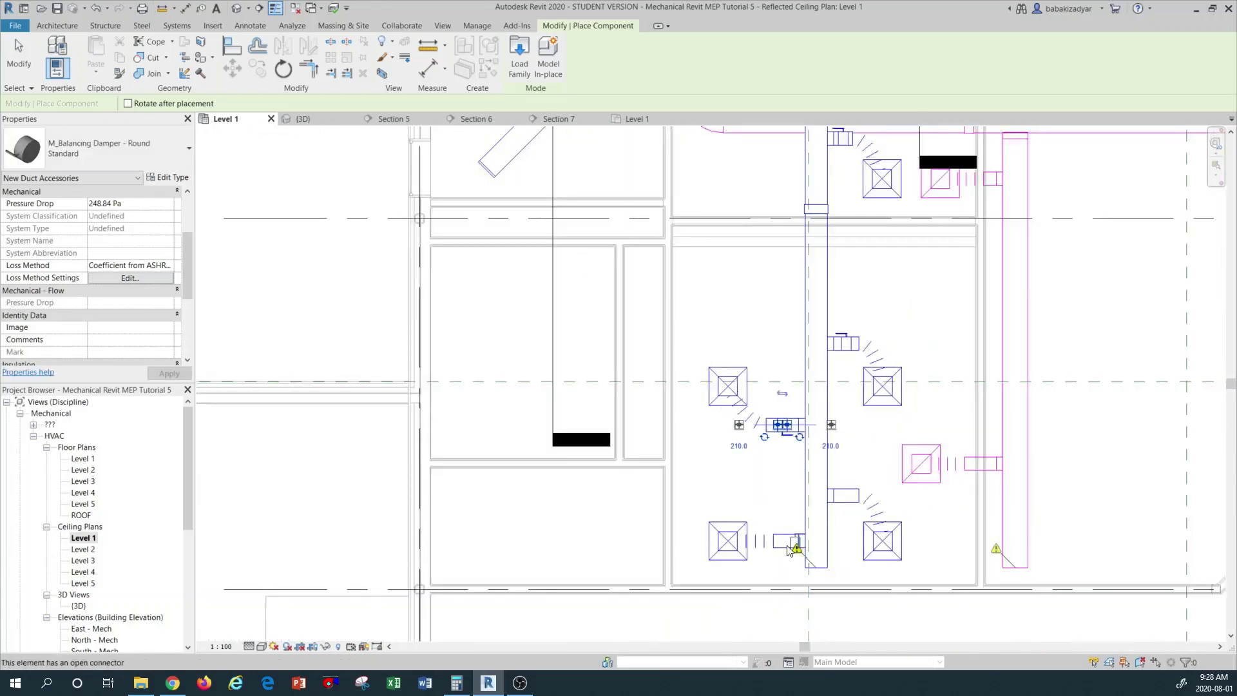
scroll(783, 531, "up", 4)
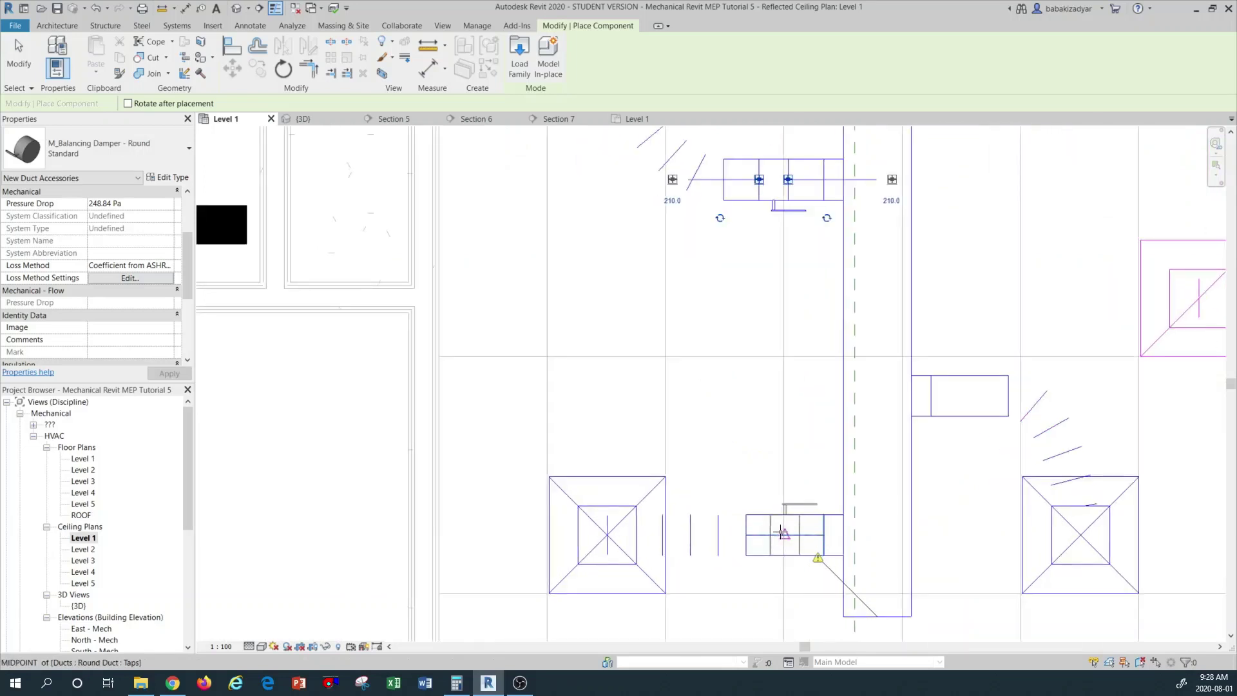
left_click(782, 533)
left_click(973, 403)
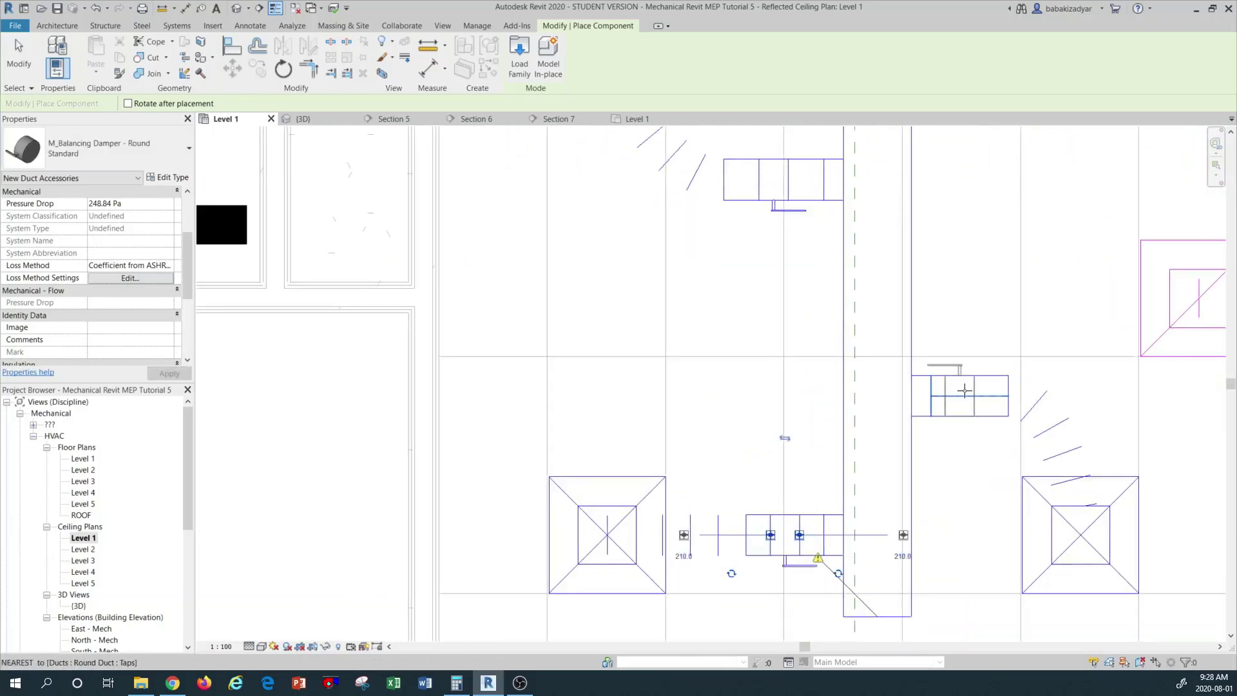
scroll(888, 437, "down", 4)
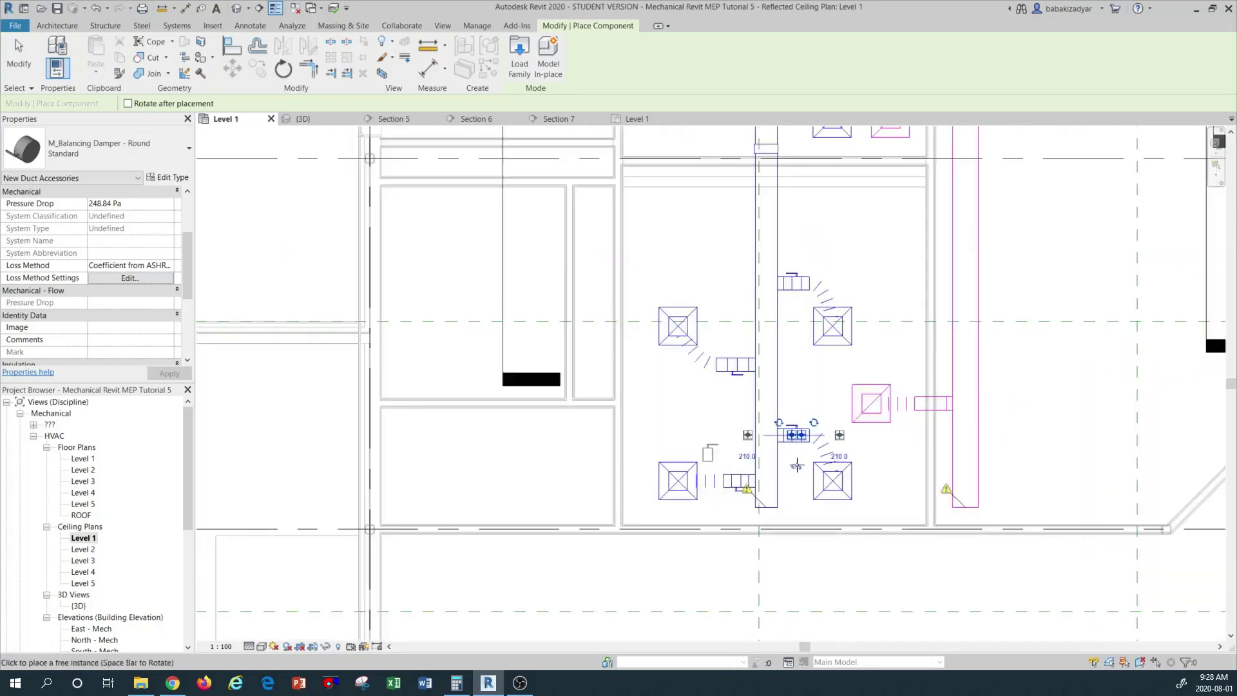
Step: Place round balancing dampers on the two short return branches of the vertical magenta return duct, first the lower one and then the upper one
scroll(890, 411, "up", 2)
scroll(889, 412, "up", 4)
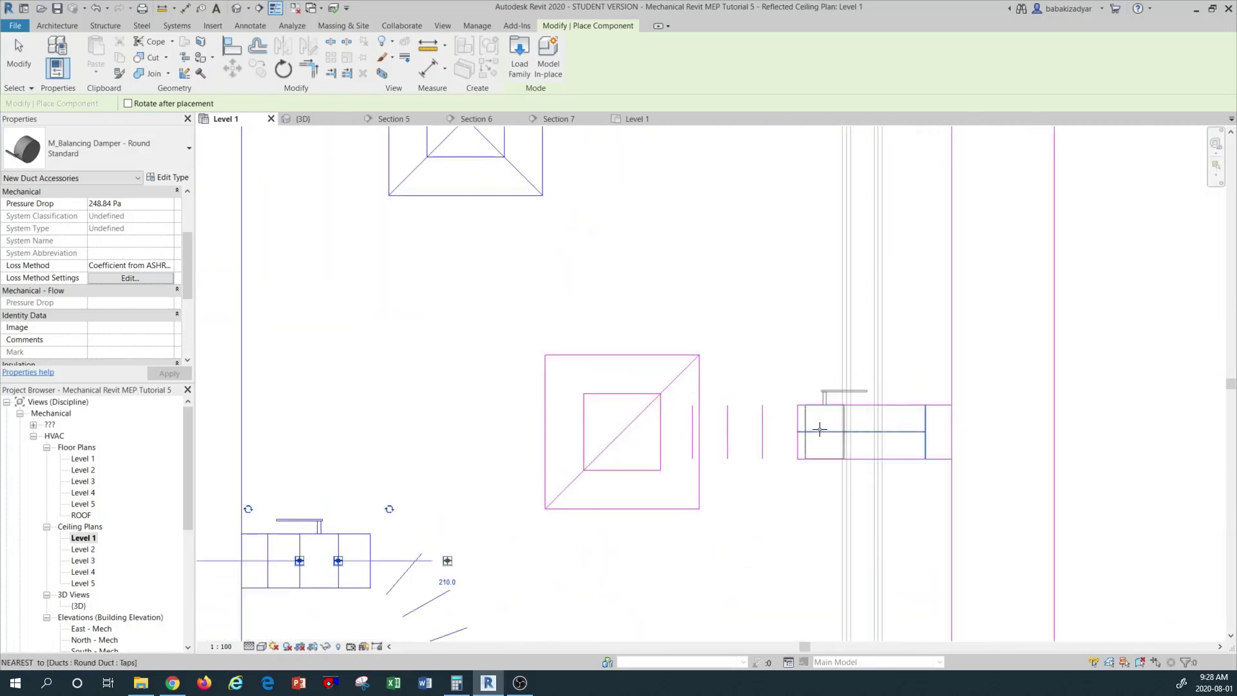
scroll(784, 495, "down", 6)
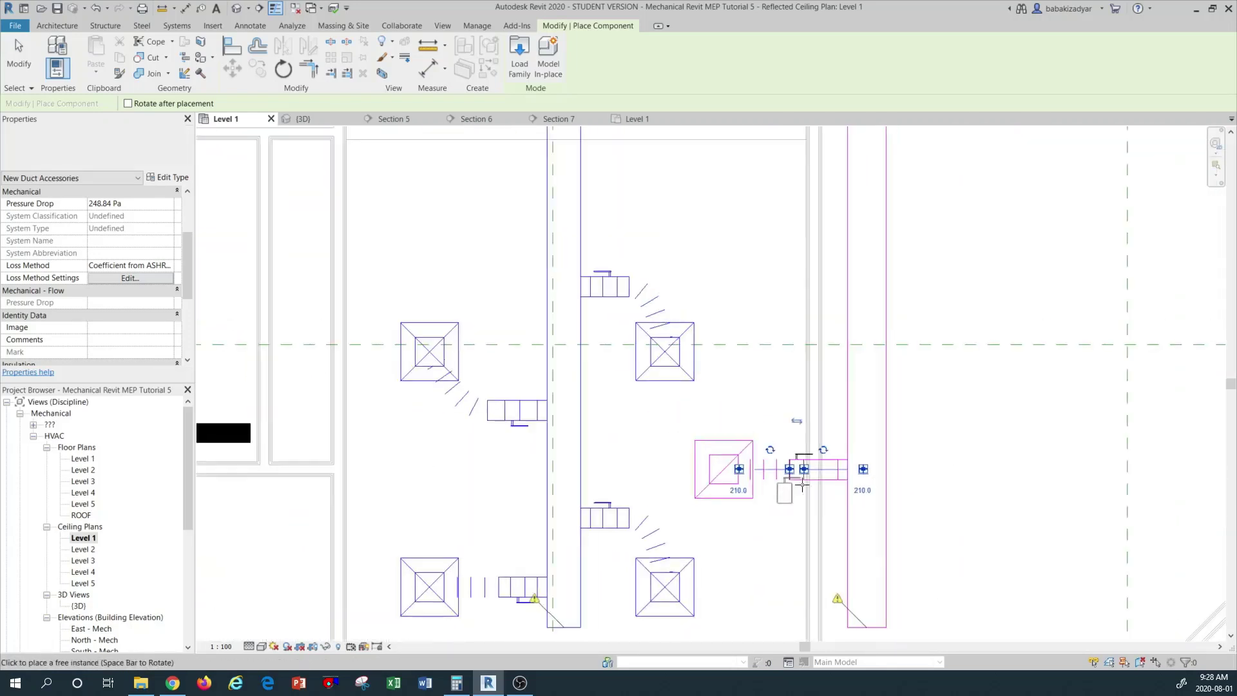
scroll(834, 484, "down", 2)
scroll(803, 303, "up", 6)
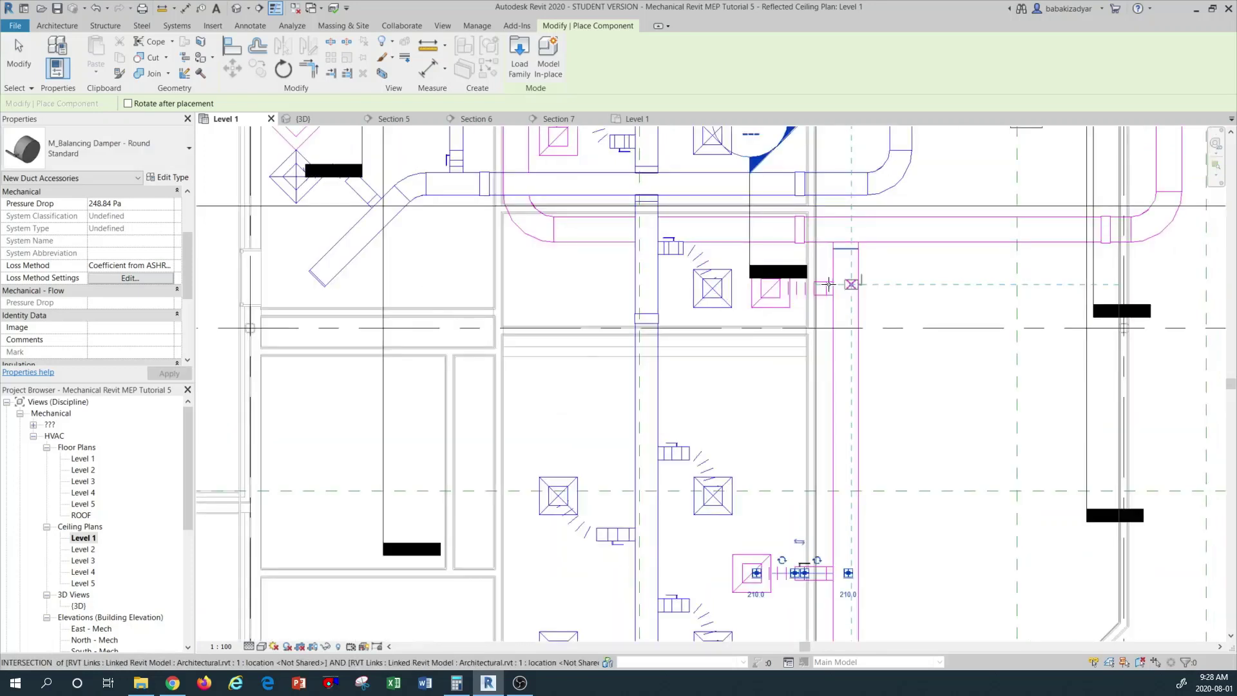
left_click(802, 303)
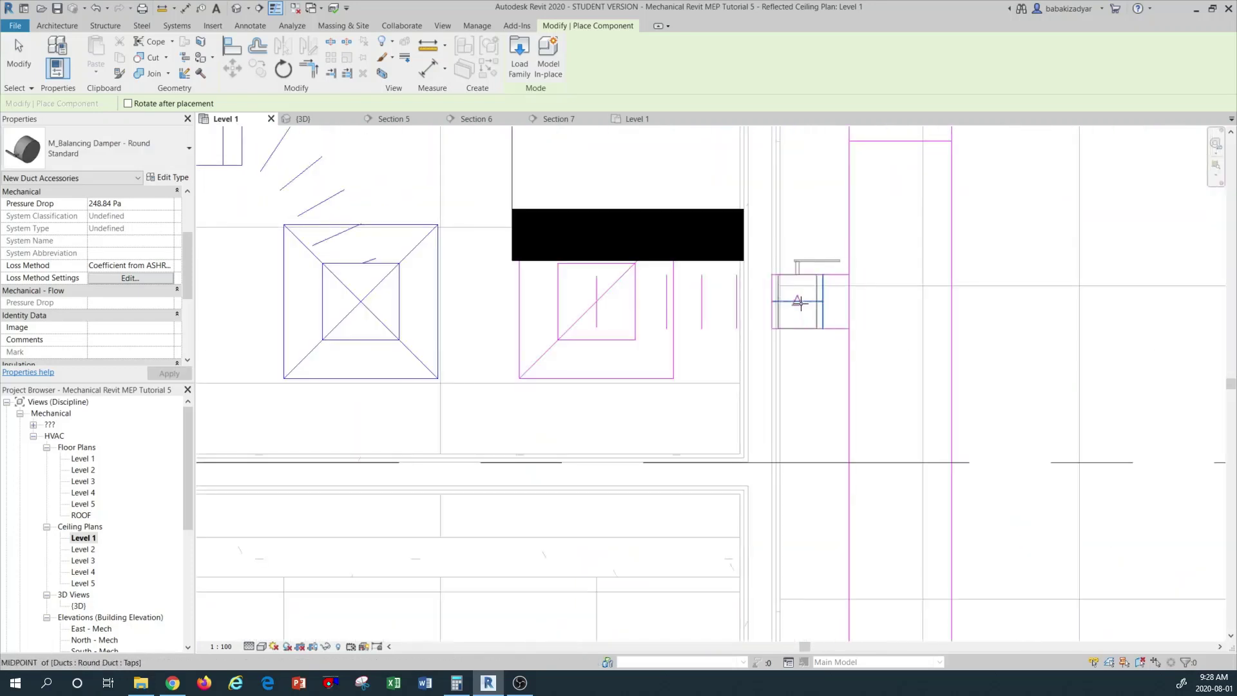
Step: Place a round balancing damper on the short diagonal supply branch of the angled duct in the northwest room
scroll(809, 392, "down", 2)
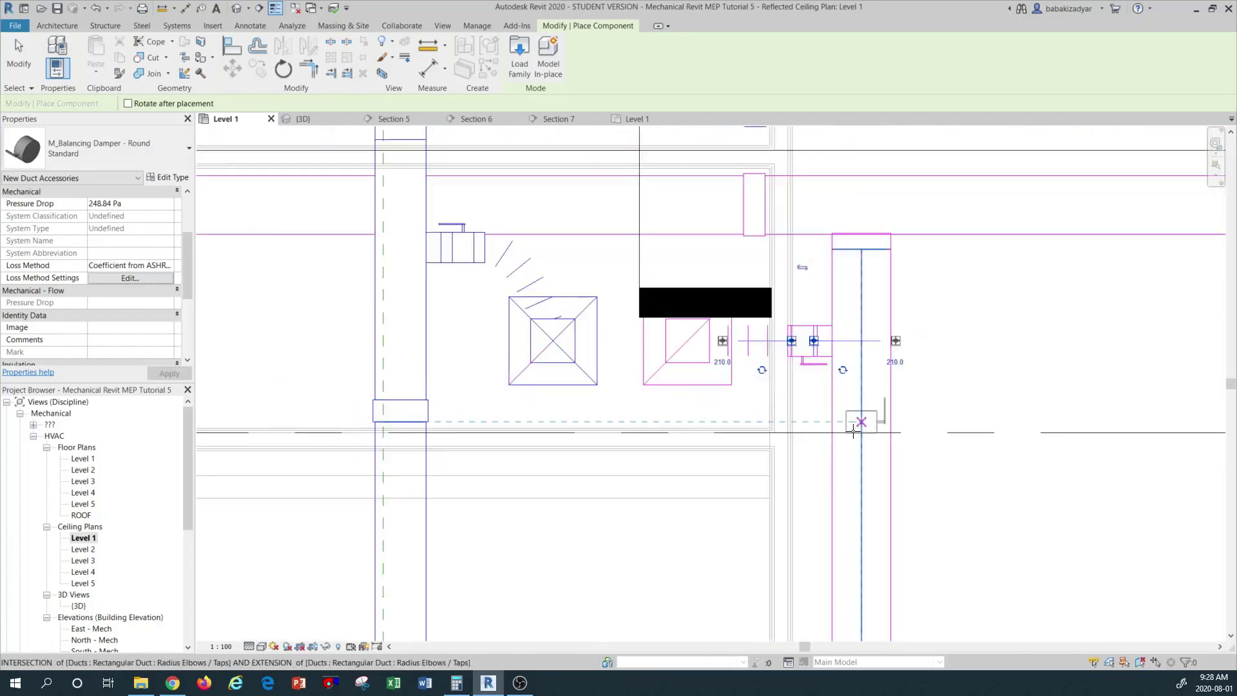
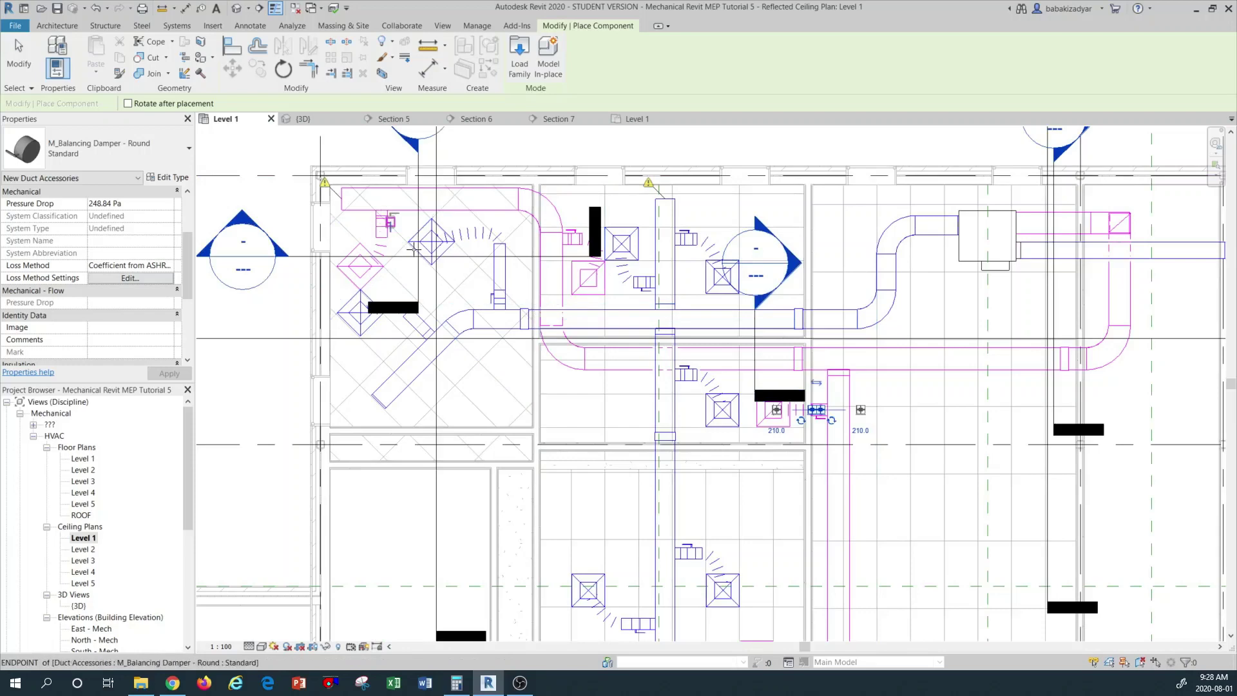
scroll(425, 327, "up", 3)
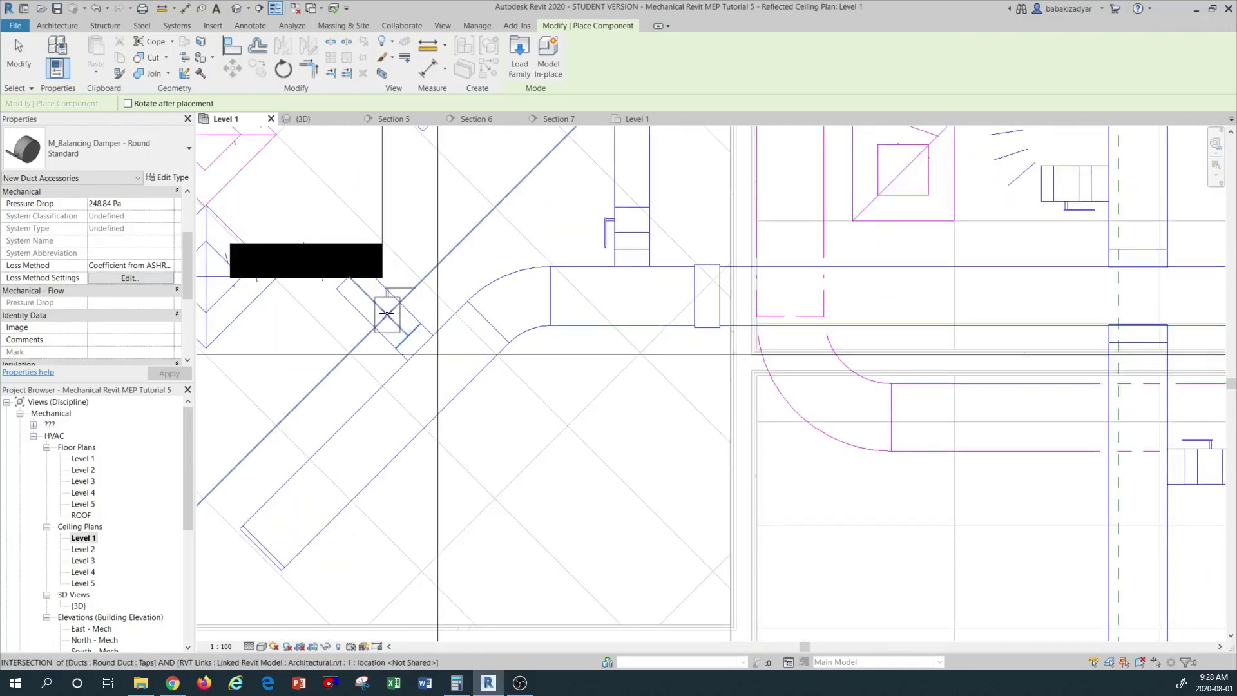
left_click(387, 314)
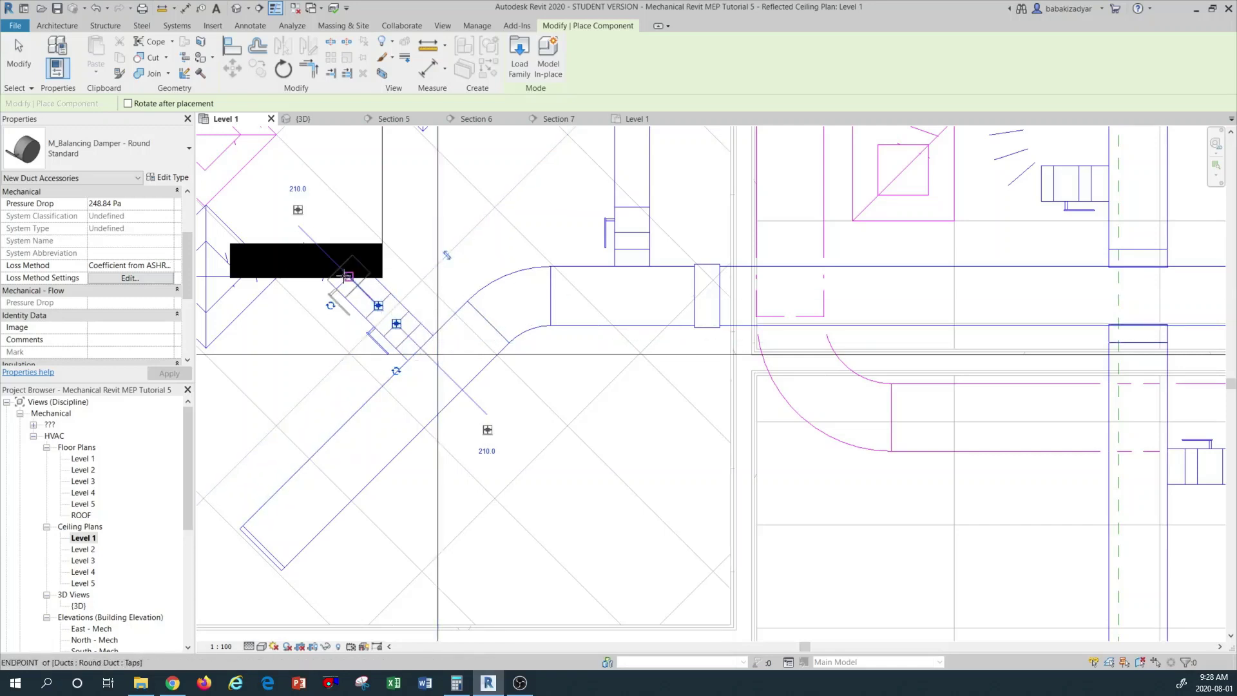
left_click(387, 322)
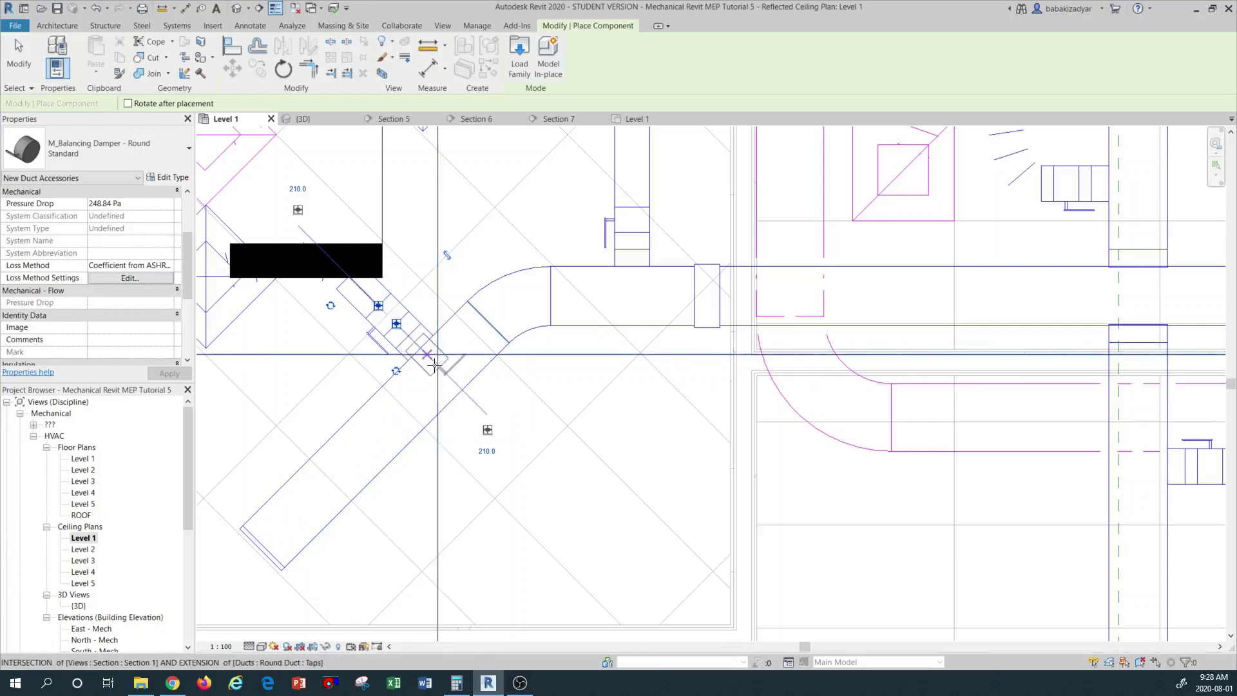
scroll(437, 270, "down", 5)
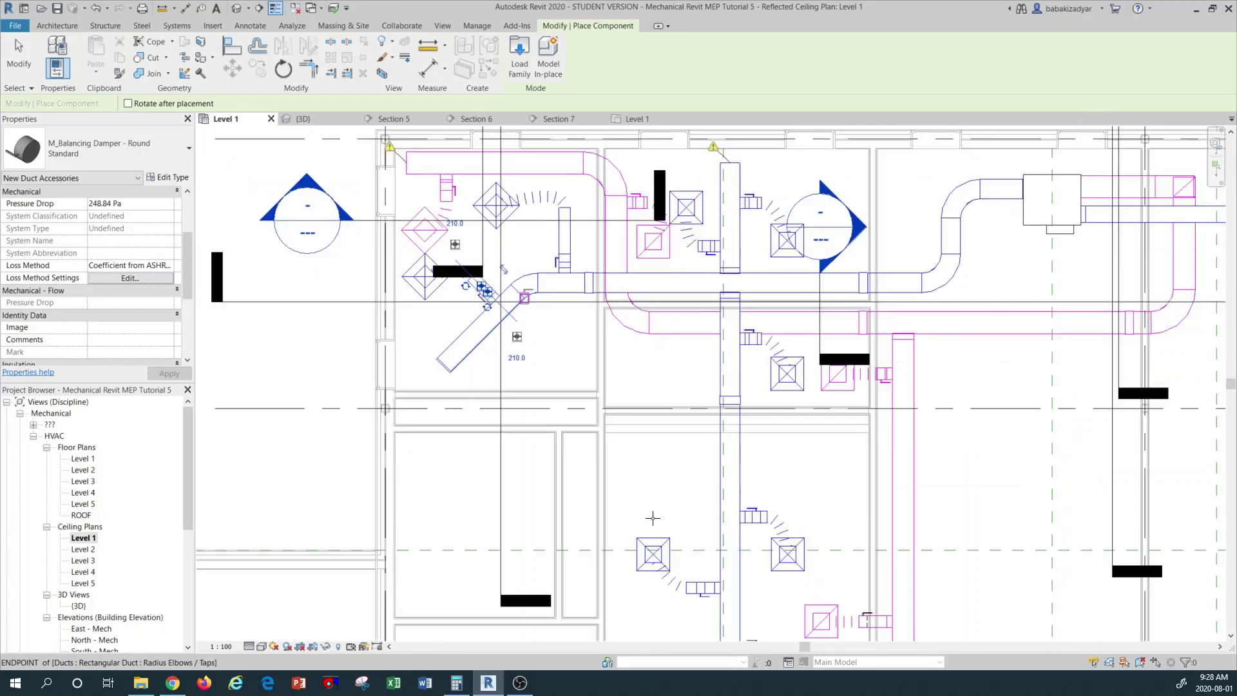
scroll(653, 518, "down", 3)
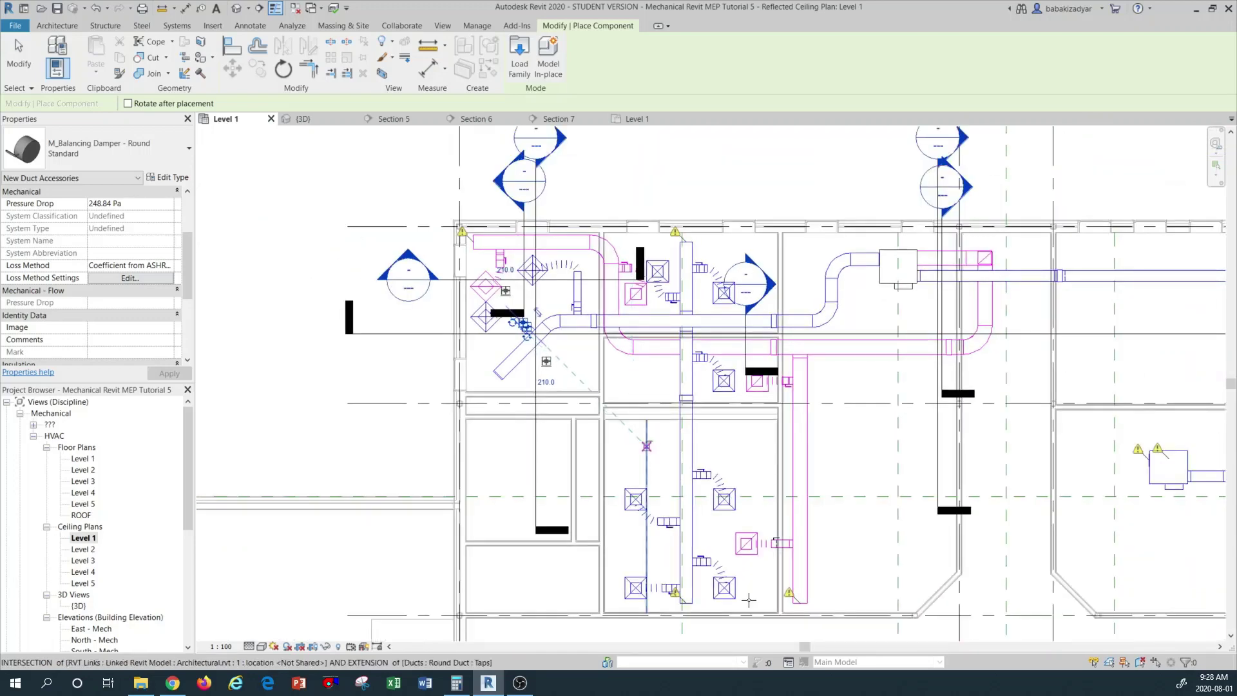
scroll(749, 600, "up", 3)
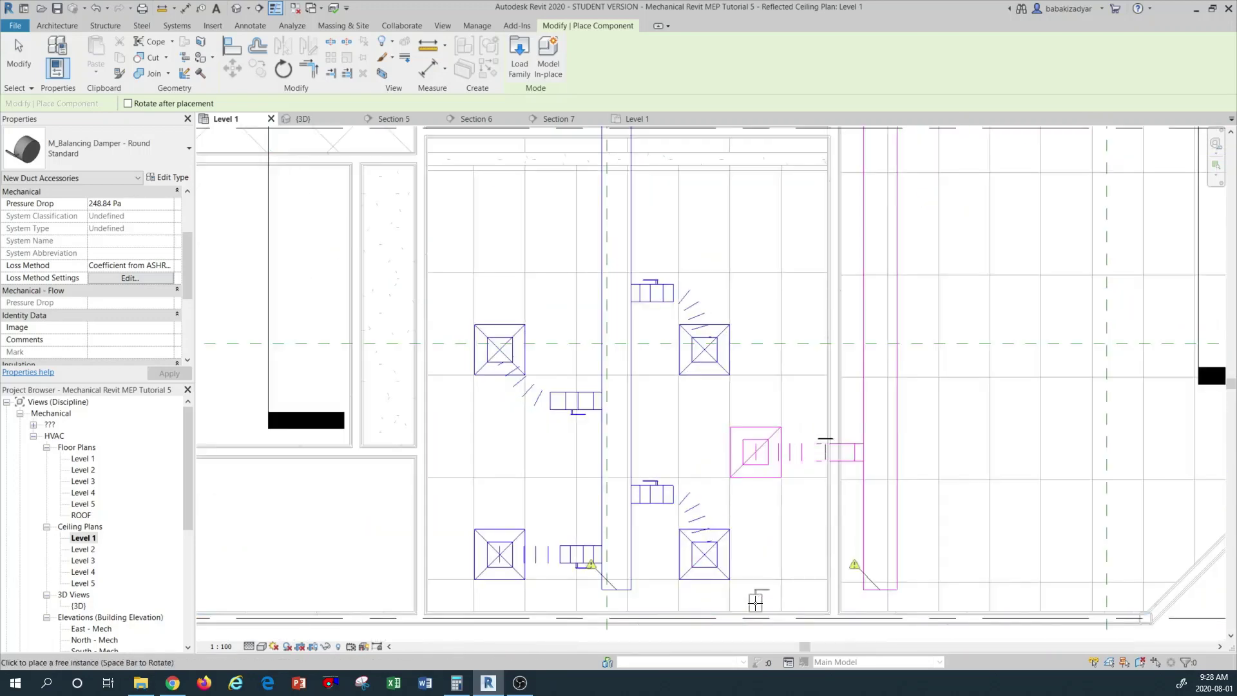
scroll(756, 602, "down", 2)
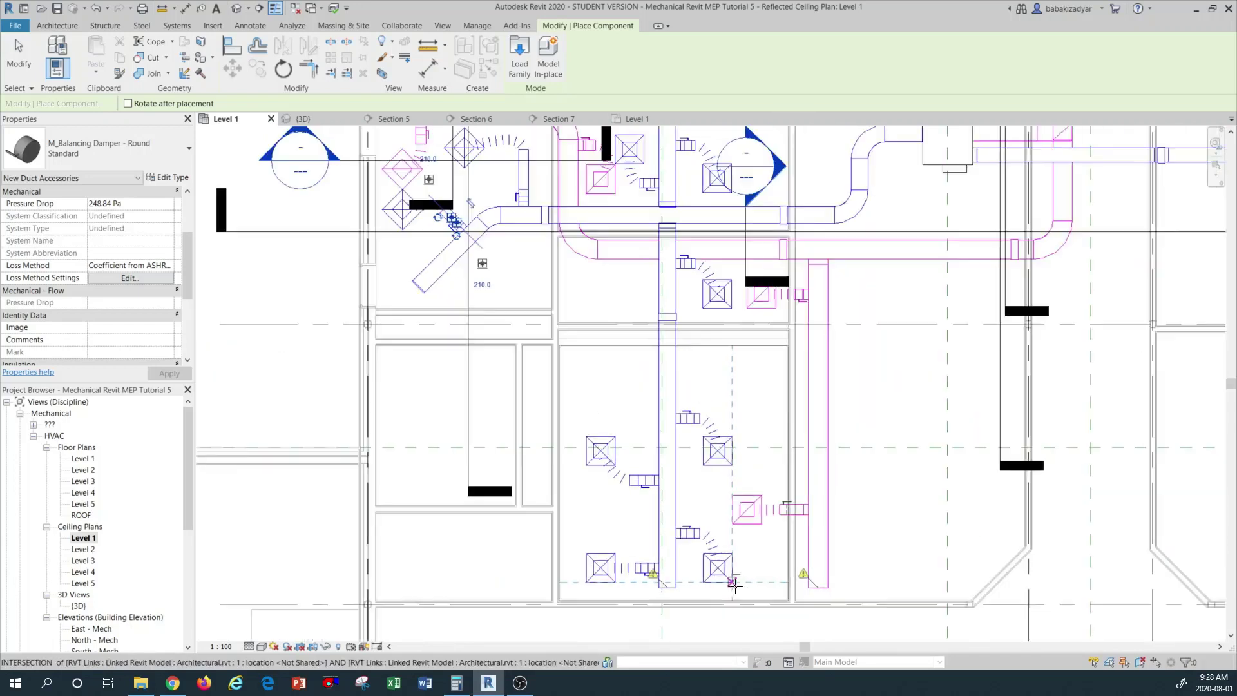
scroll(734, 583, "down", 1)
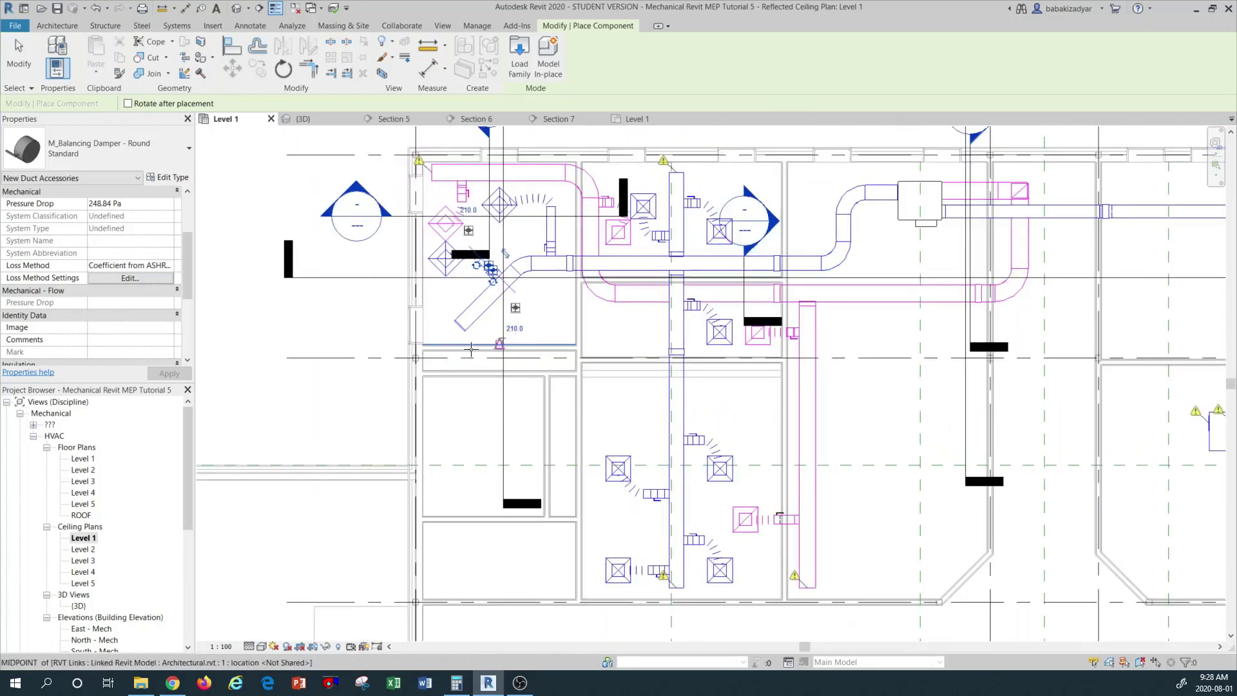
Step: Finish placing round balancing dampers and leave the component placement command
left_click(501, 294)
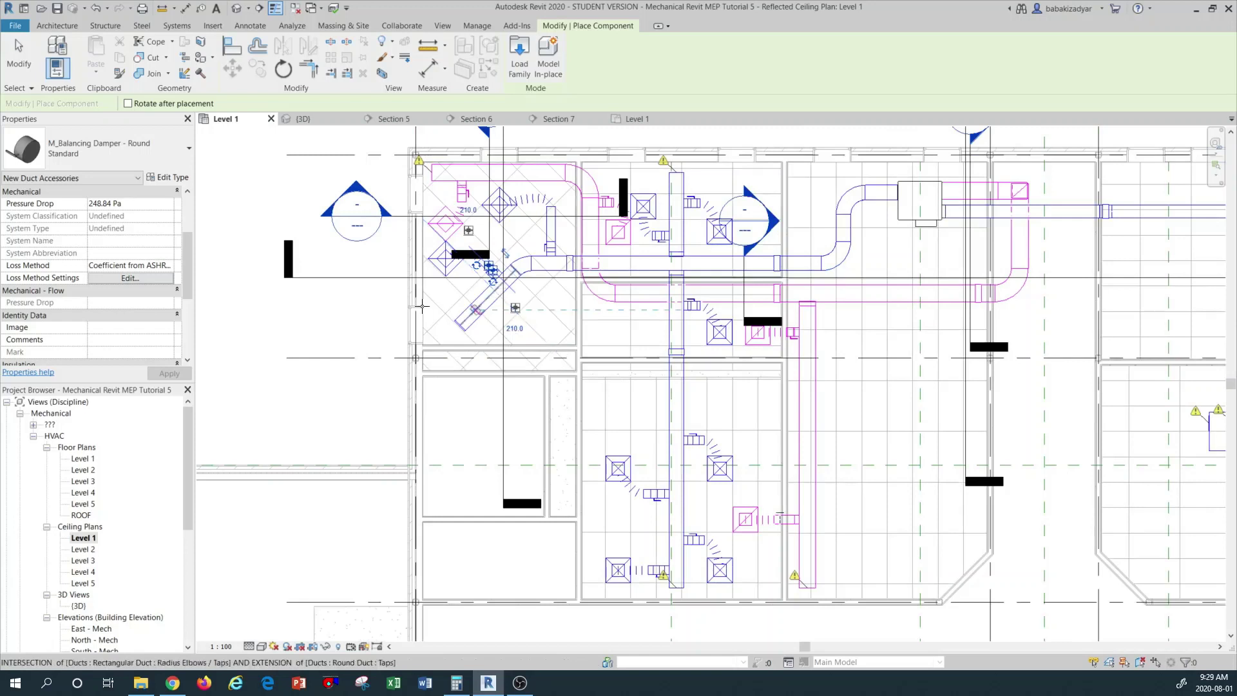
key("Escape")
key("Escape")
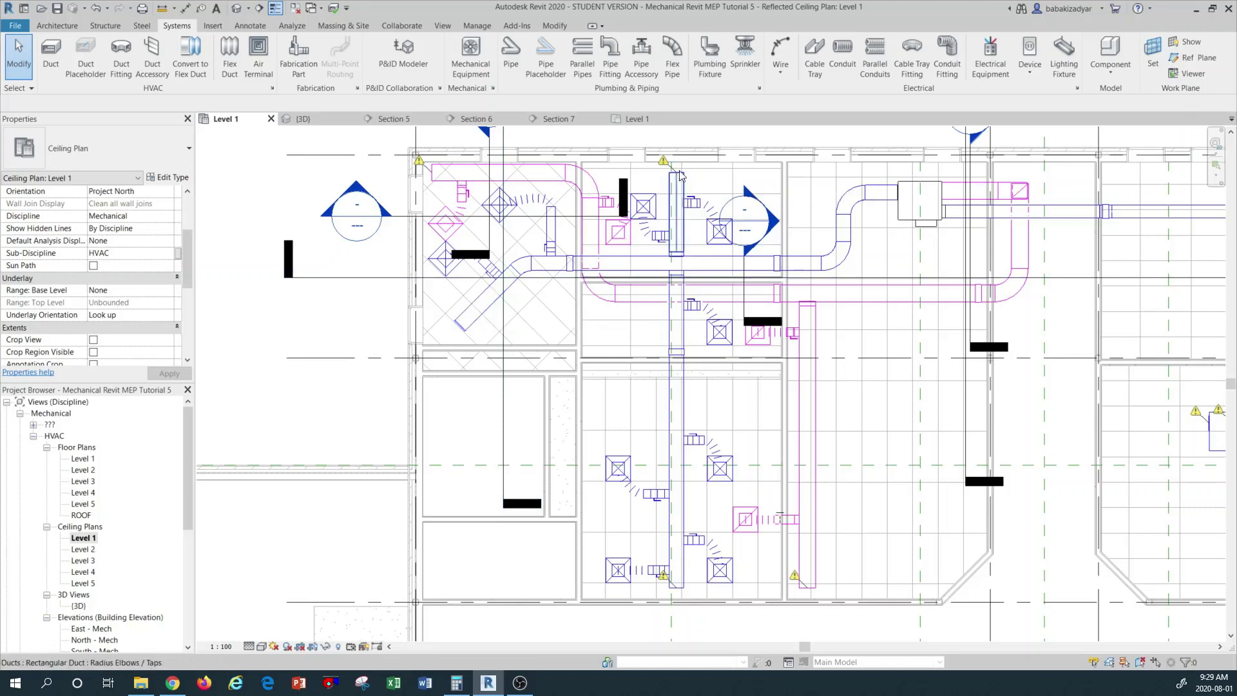
Step: Cap the open north end of the short vertical supply duct in the room north of the main ducts
scroll(687, 183, "up", 2)
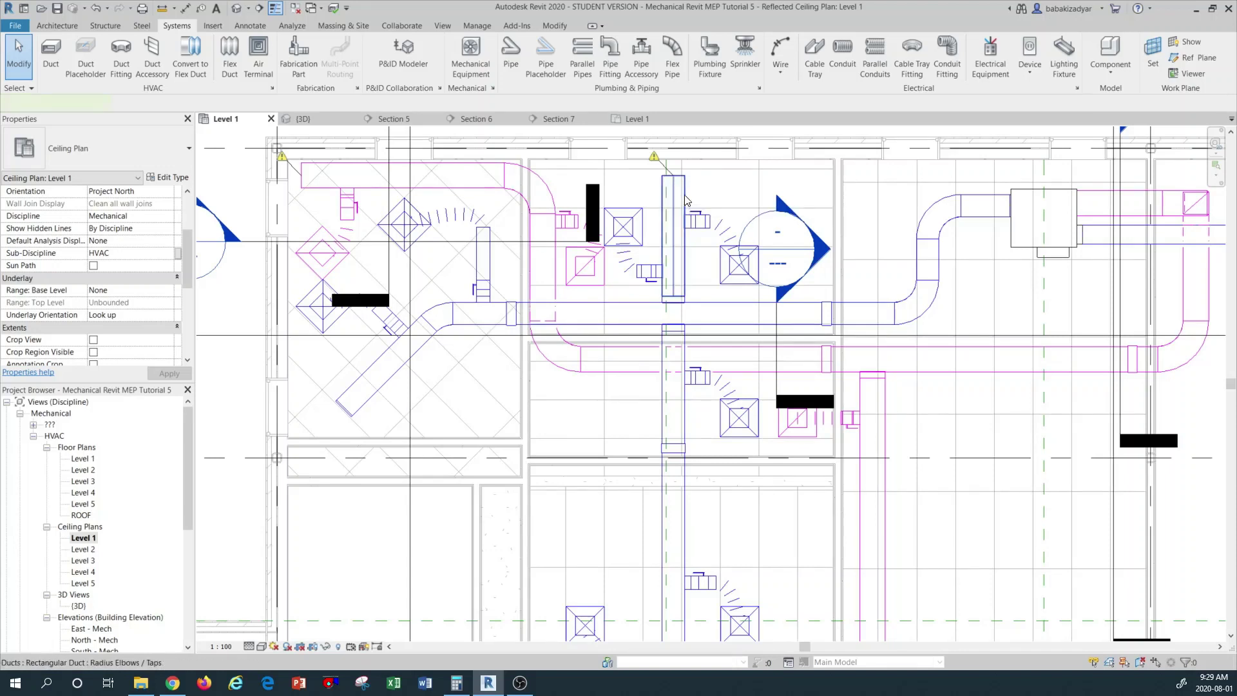
left_click(686, 202)
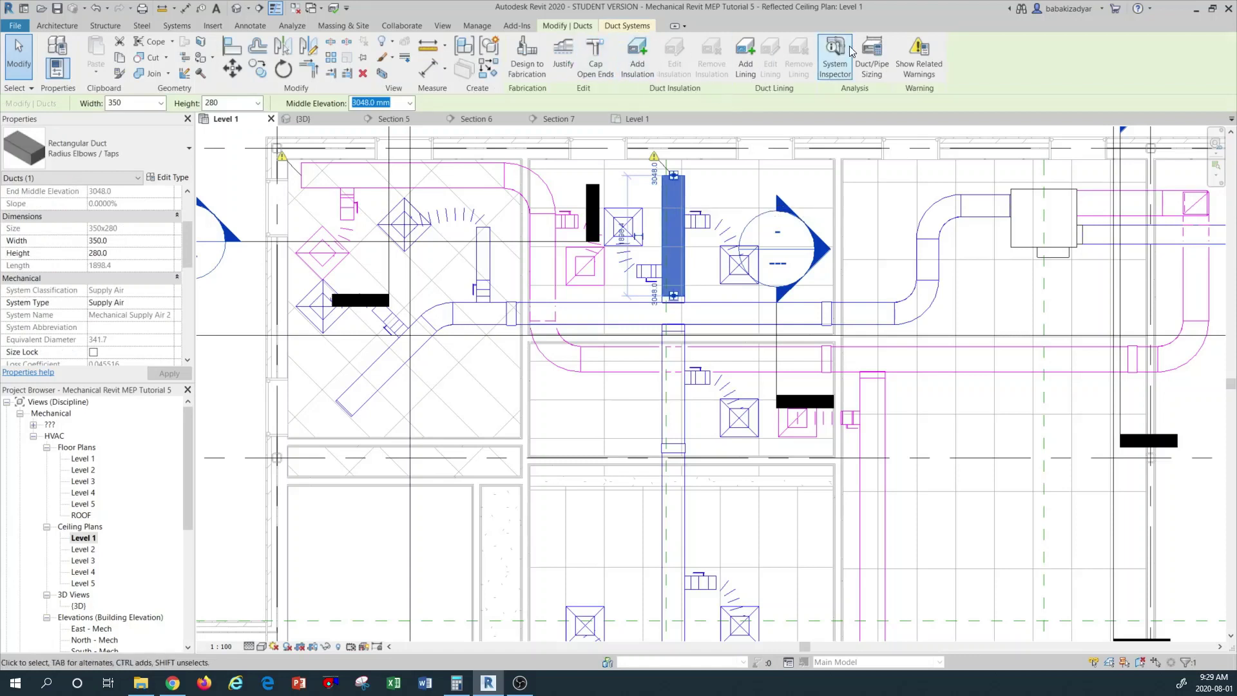
left_click(594, 60)
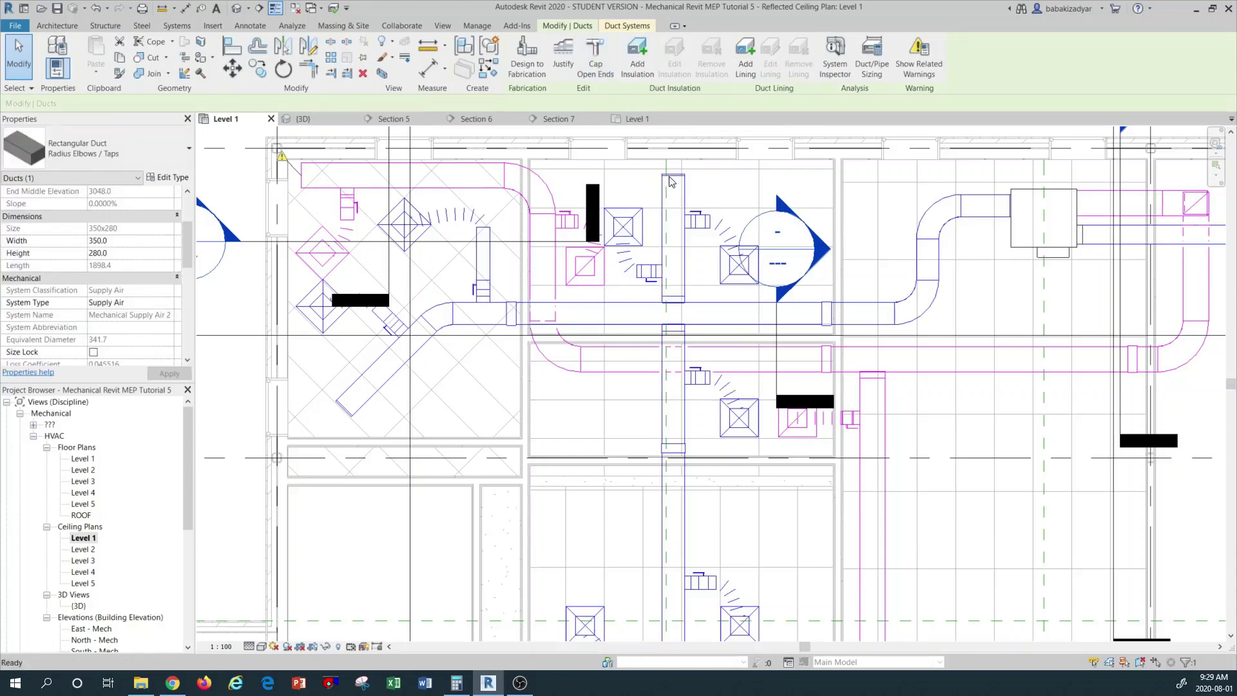
scroll(672, 182, "up", 3)
left_click(650, 171)
scroll(654, 176, "up", 3)
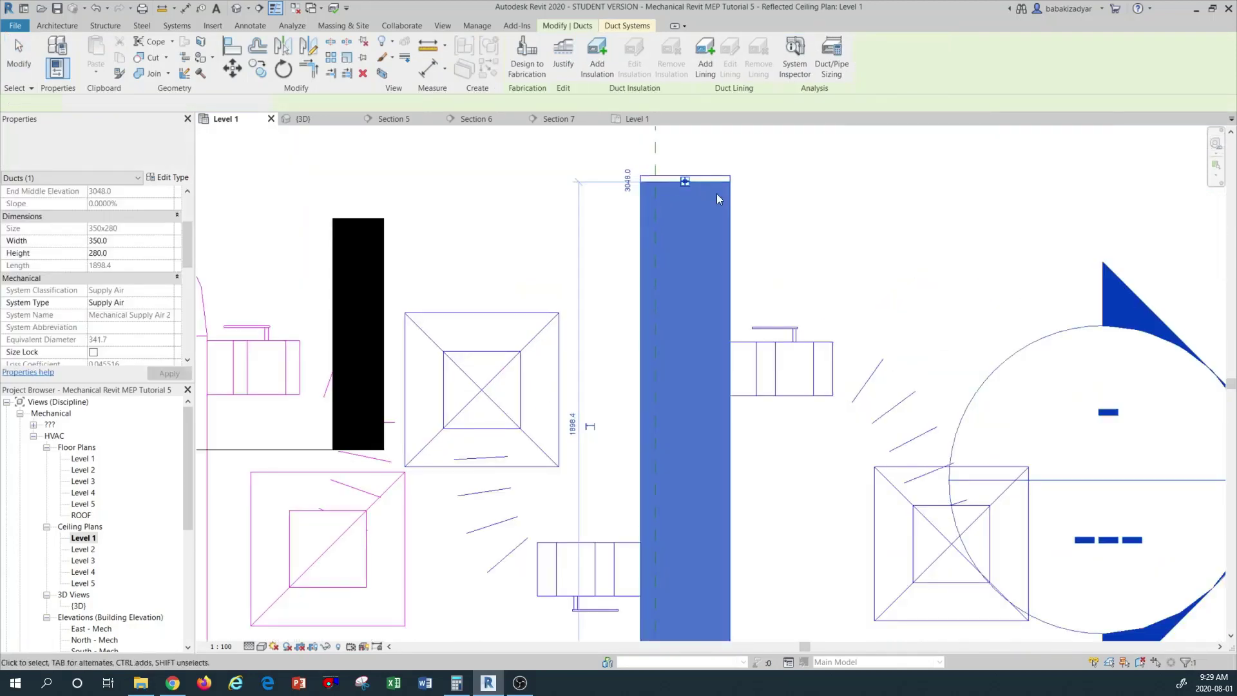
scroll(718, 199, "down", 5)
left_click(778, 206)
scroll(778, 207, "down", 1)
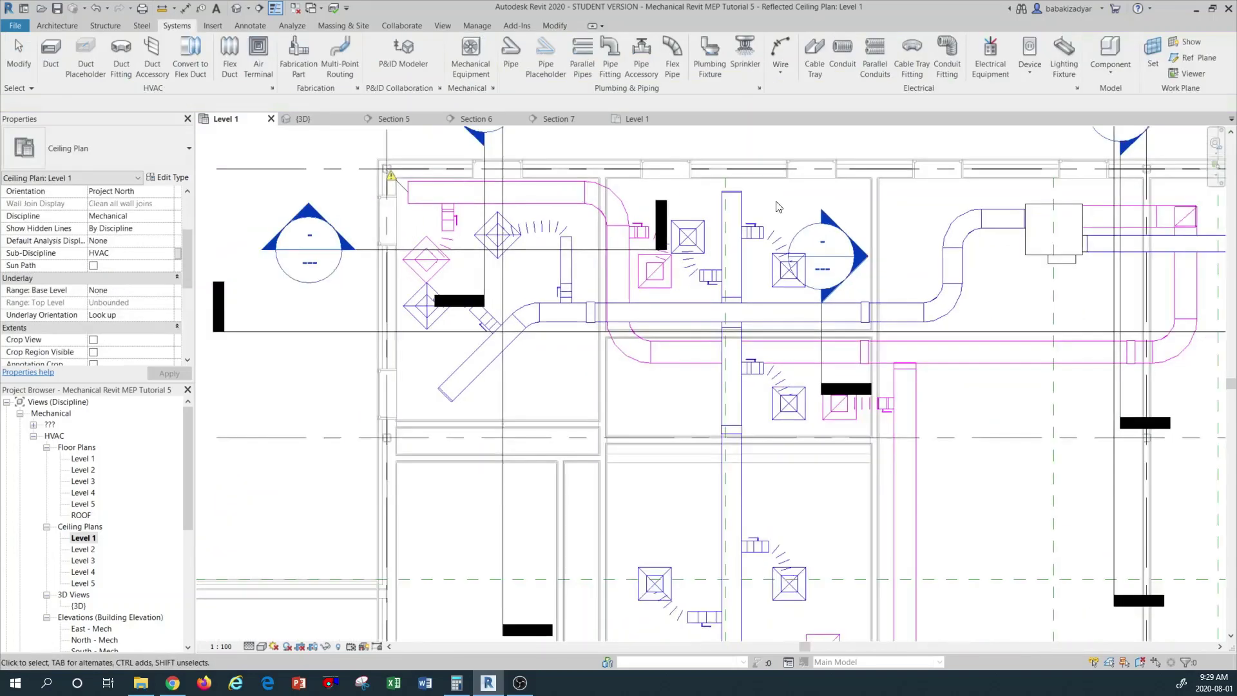
Step: Cap the open west end of the horizontal return duct in the northwest room
scroll(447, 399, "up", 1)
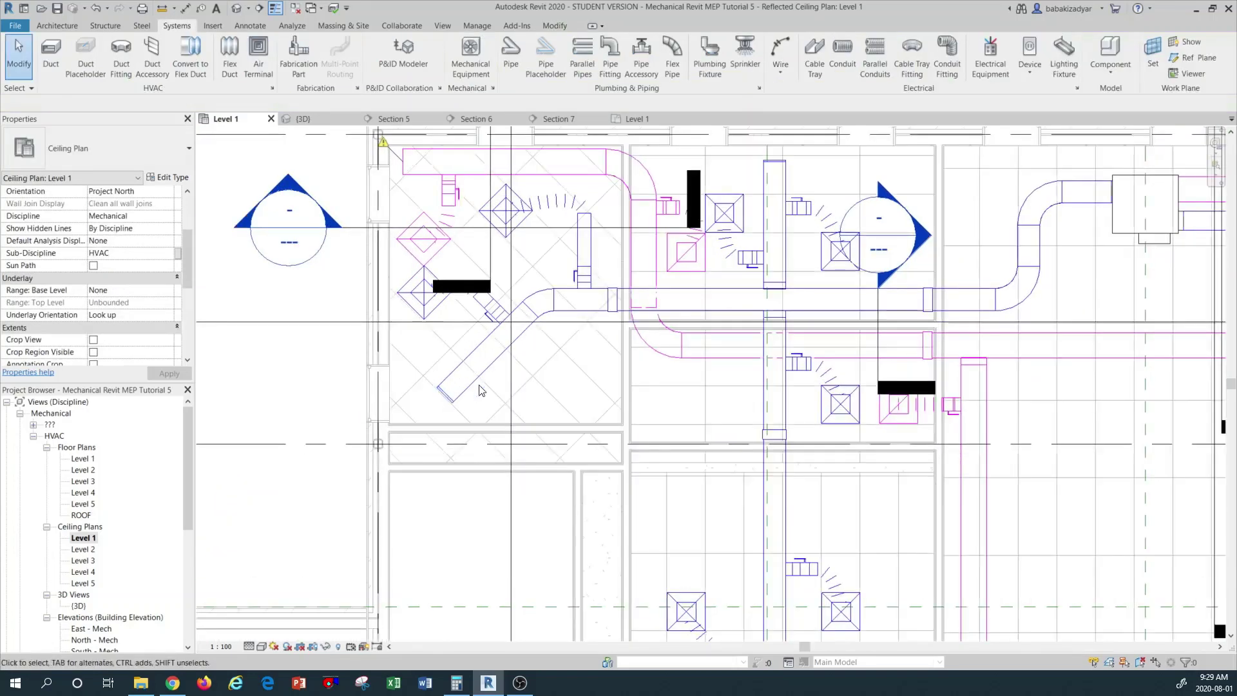
left_click(423, 180)
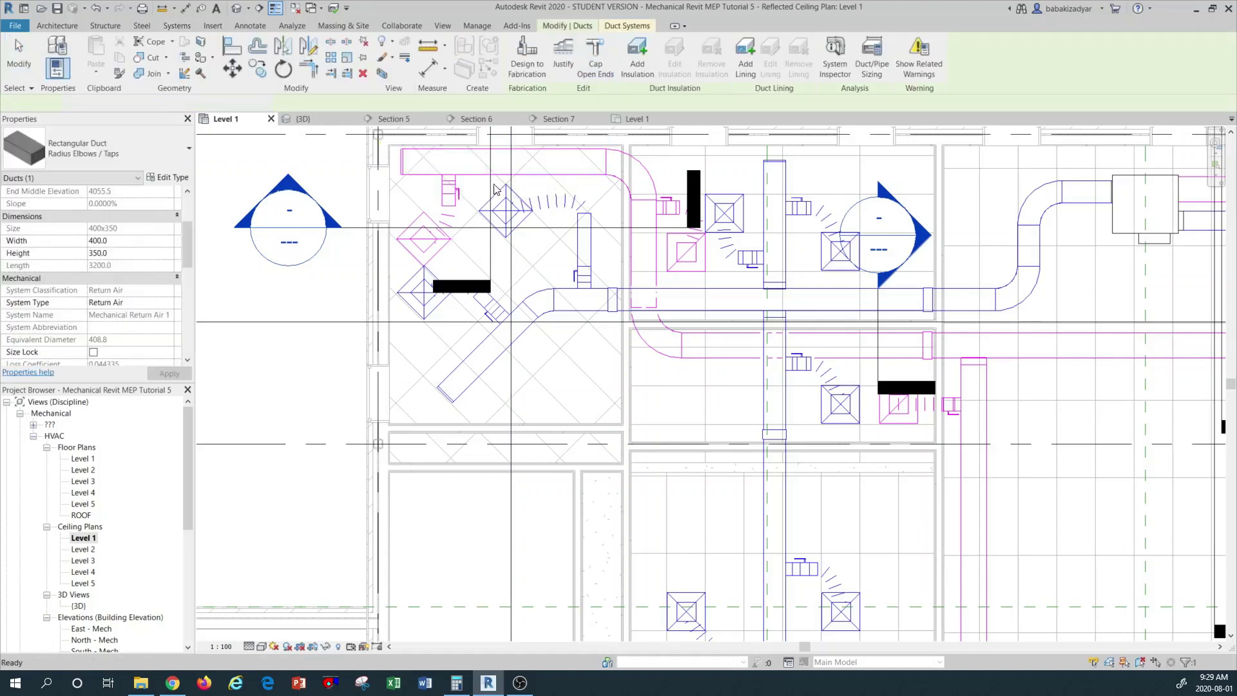
scroll(490, 174, "down", 1)
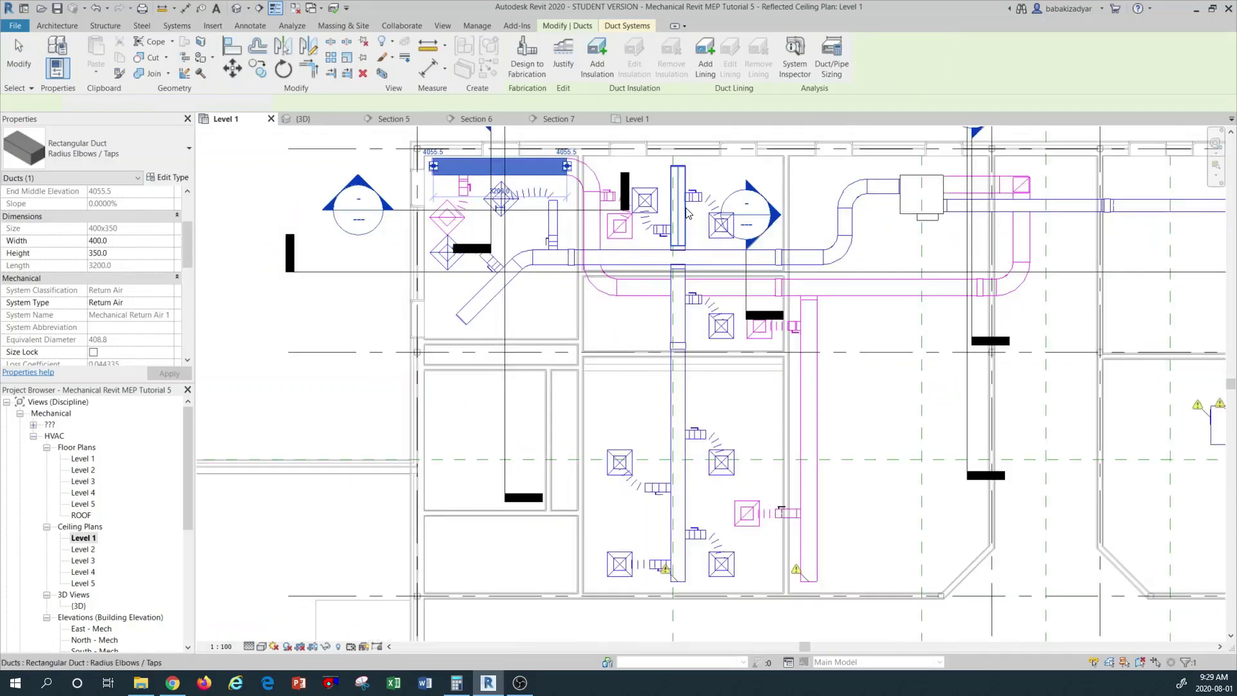
Step: Cap the open south end of the long vertical supply duct in the large lower room
scroll(677, 496, "up", 4)
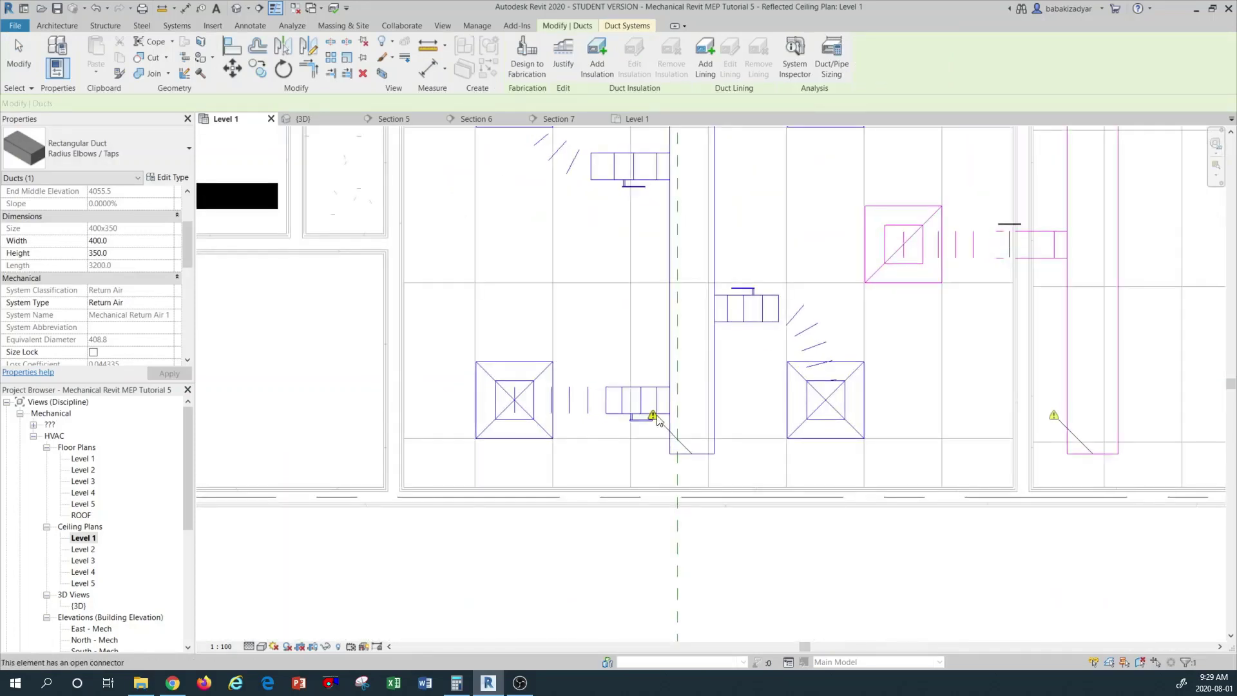
scroll(655, 418, "up", 2)
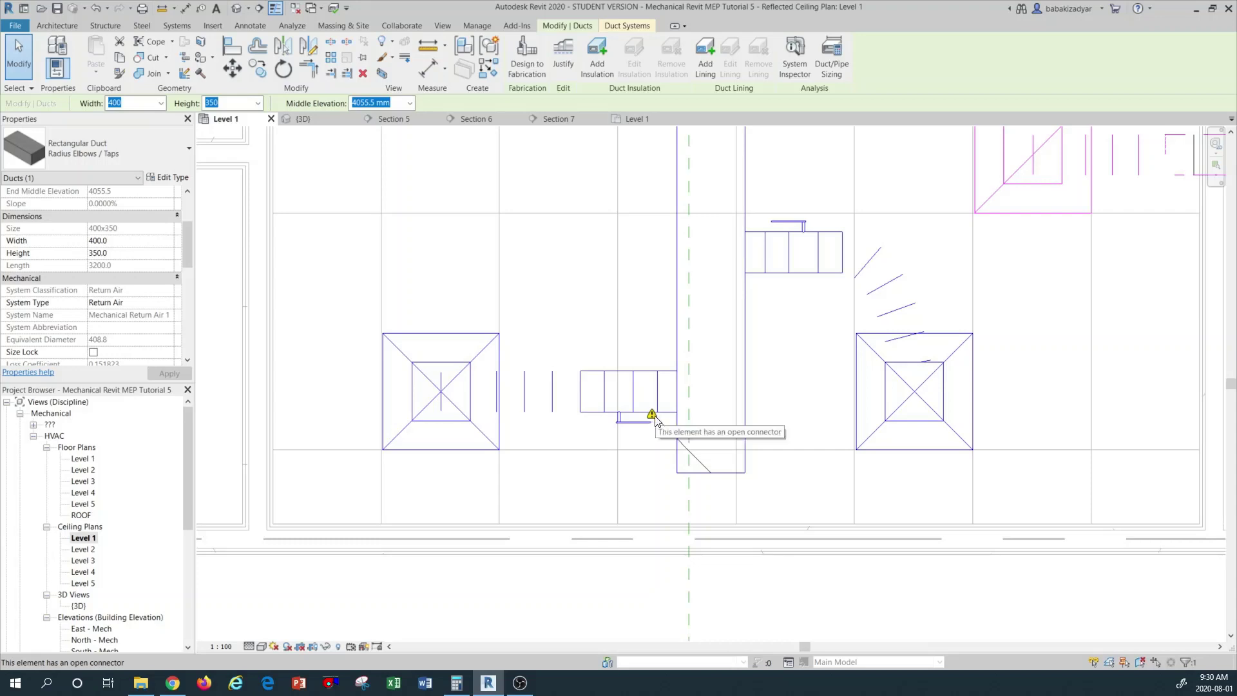
mouse_move(652, 415)
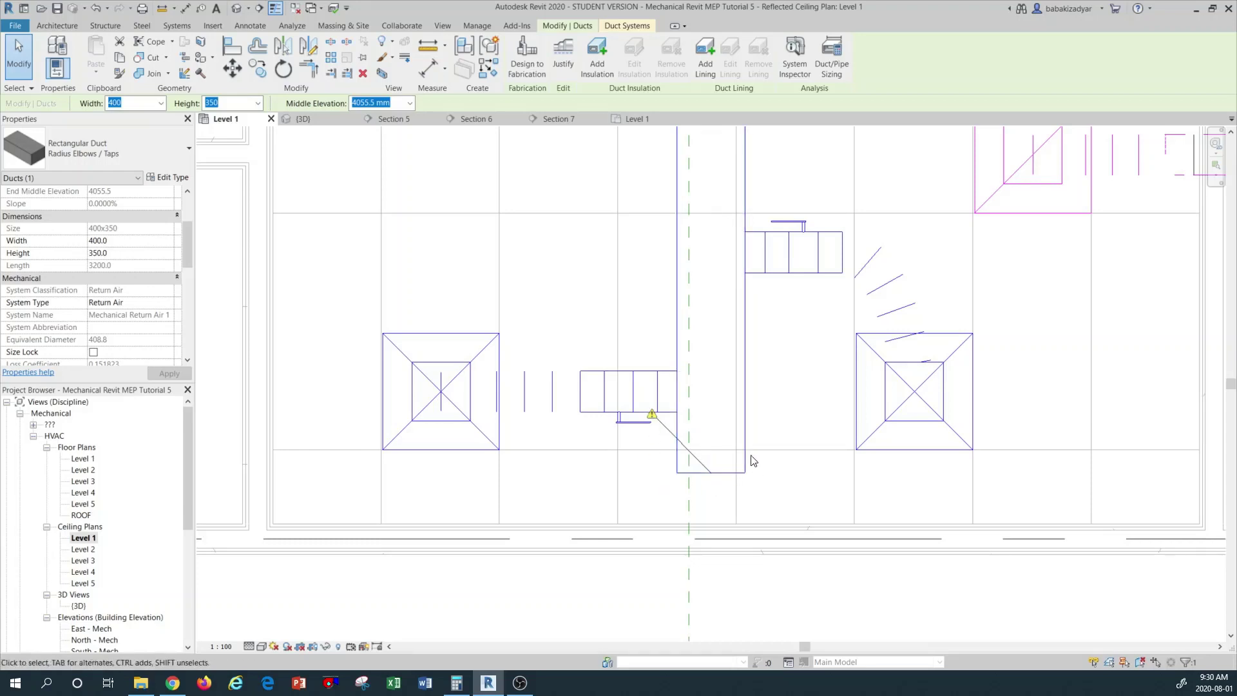
left_click(747, 413)
left_click(748, 413)
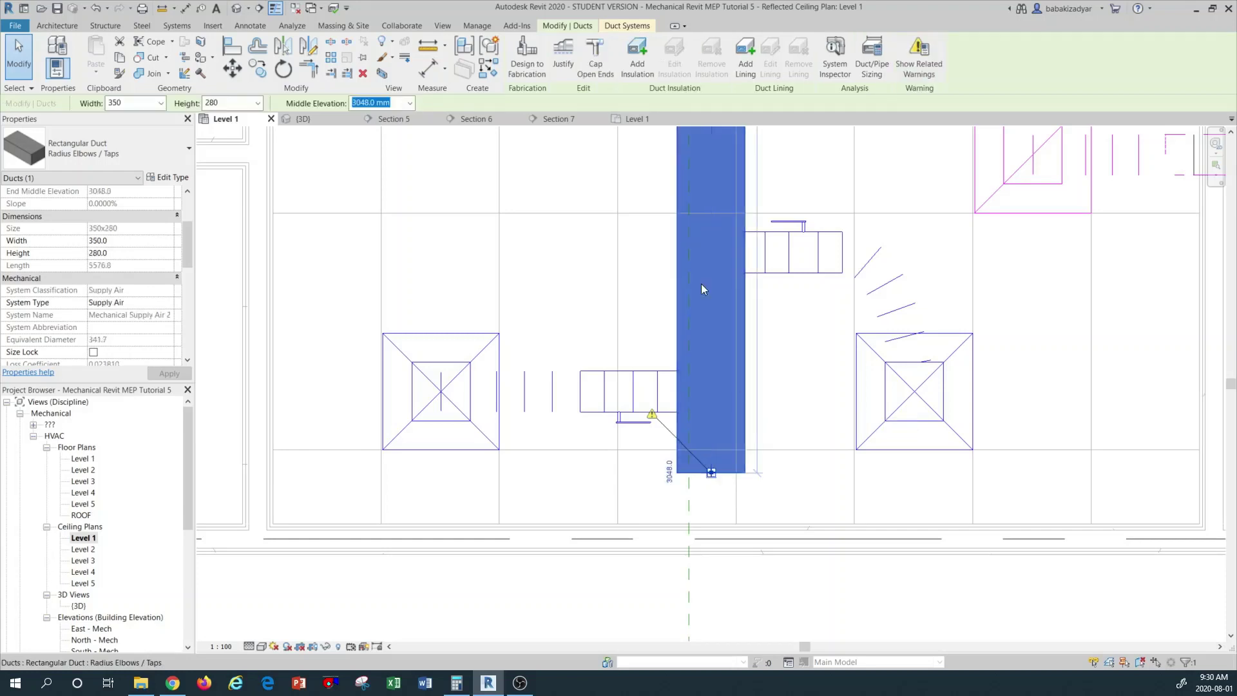
left_click(593, 55)
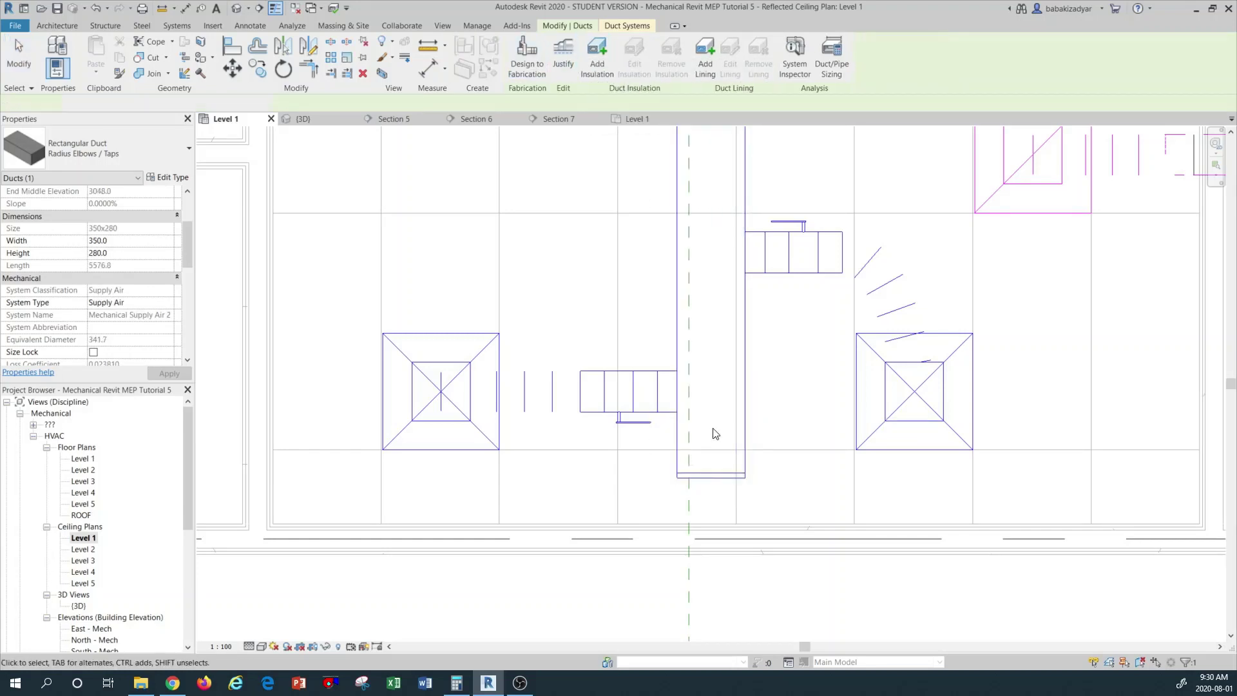
left_click(702, 474)
left_click(668, 495)
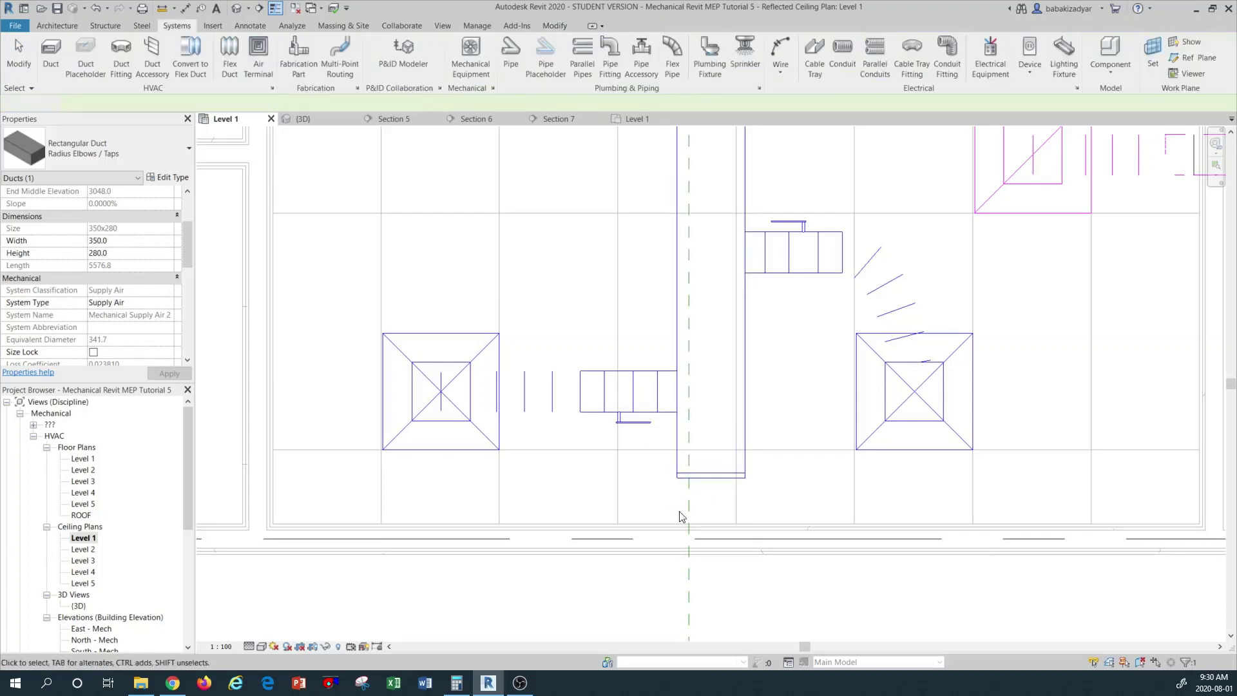
Step: Cap the open south end of the vertical magenta return duct east of the large lower room
scroll(650, 470, "down", 2)
scroll(649, 476, "down", 1)
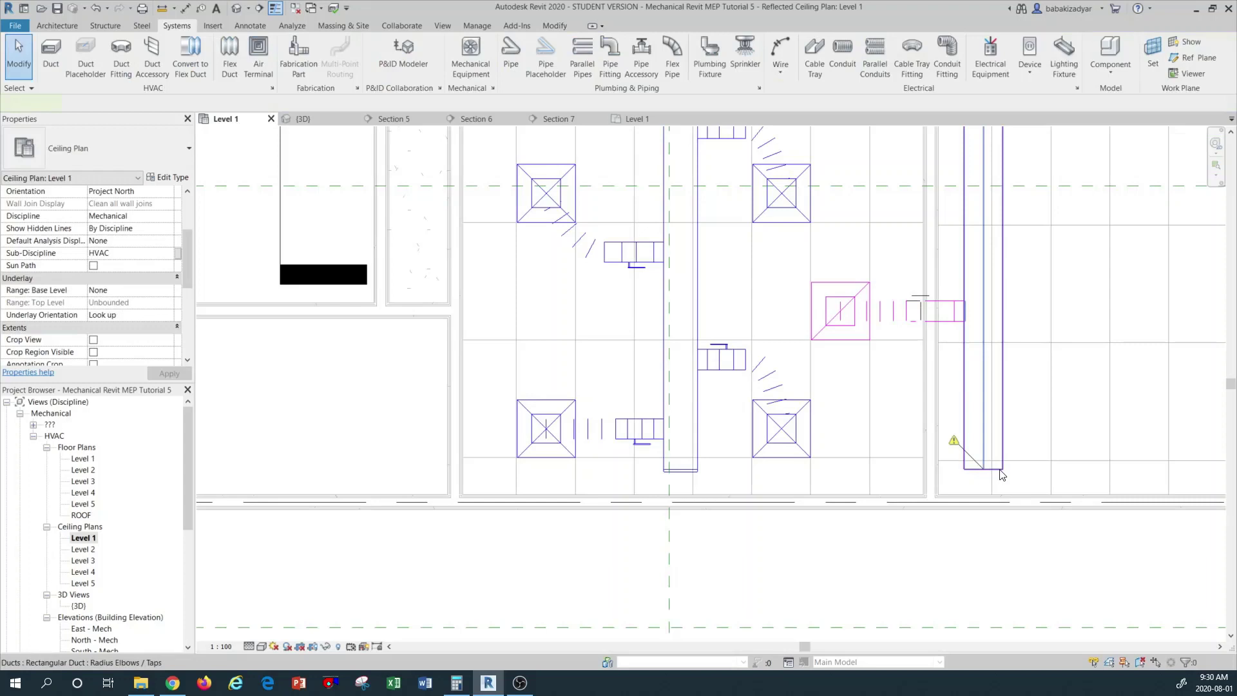
left_click(1000, 472)
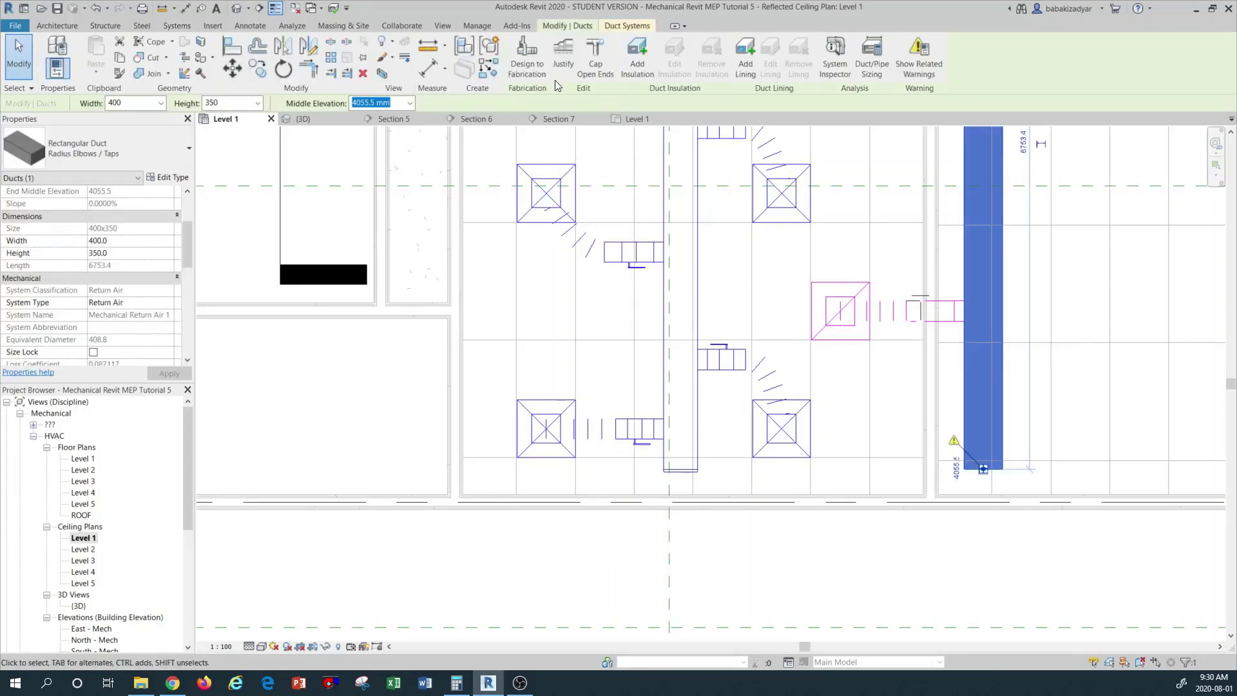
left_click(587, 50)
scroll(835, 502, "down", 2)
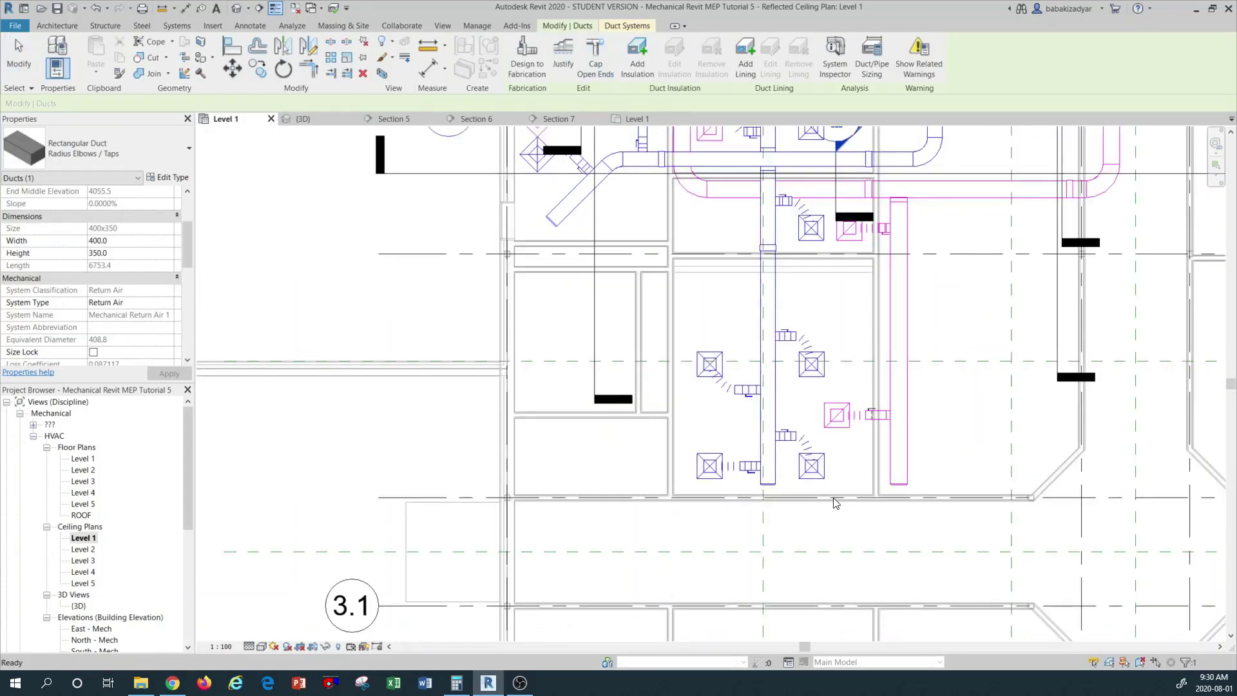
scroll(835, 502, "down", 3)
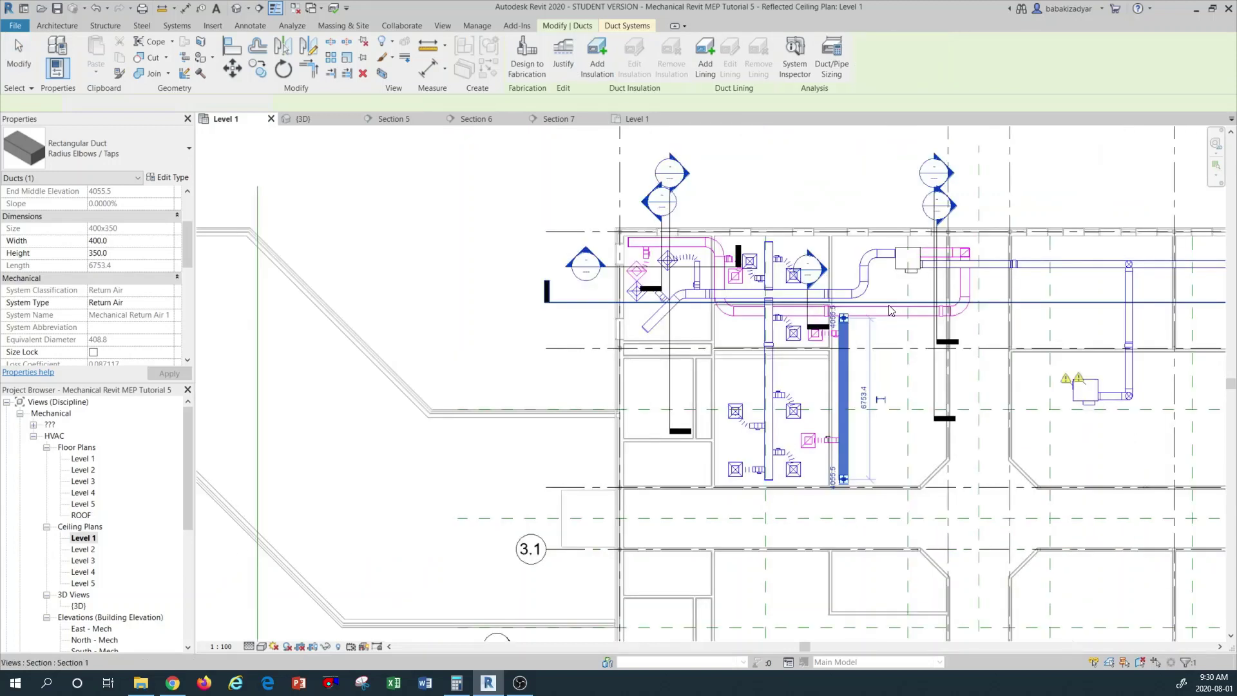
Step: Draw a horizontal 210 mm round supply branch eastward from the vertical supply duct in the large lower room, using Create Similar on an existing round branch
scroll(890, 311, "up", 2)
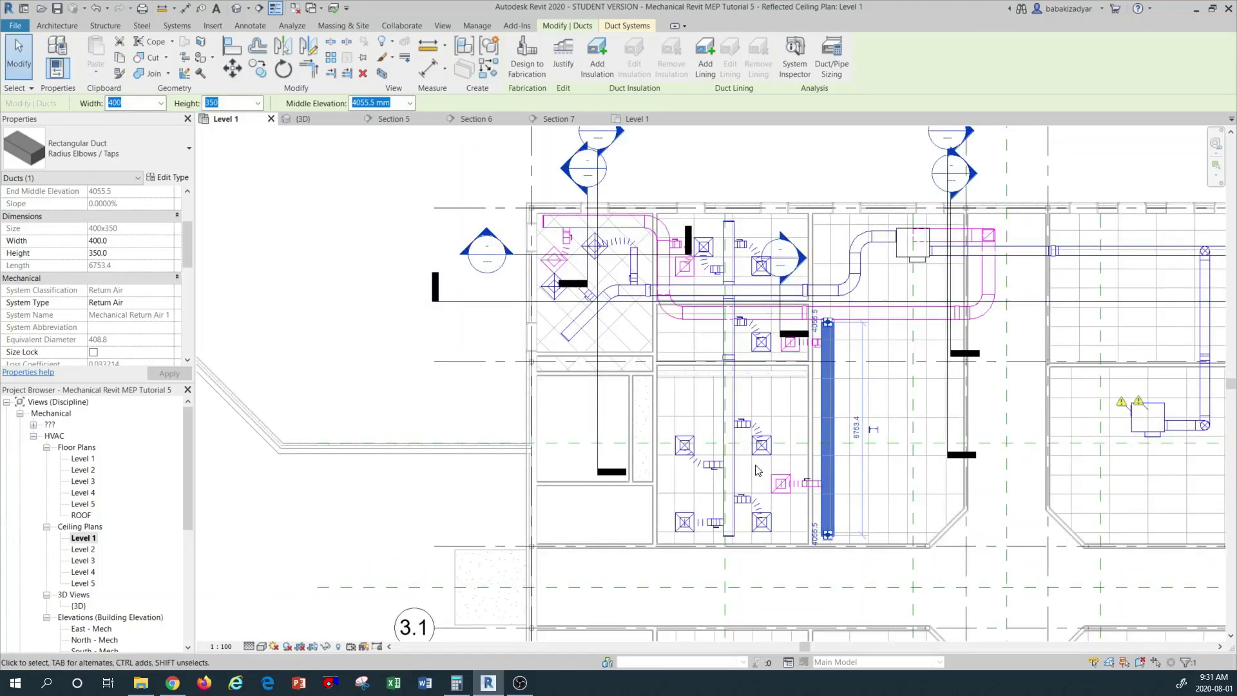
scroll(757, 470, "up", 5)
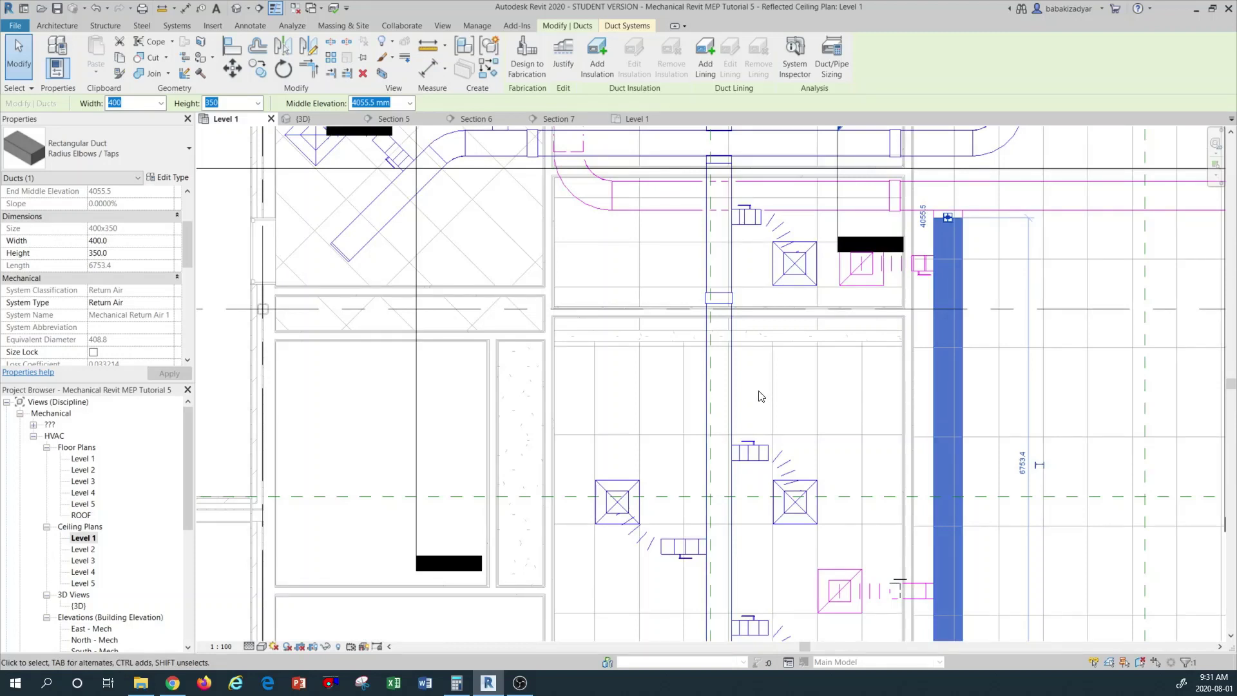
scroll(630, 433, "down", 2)
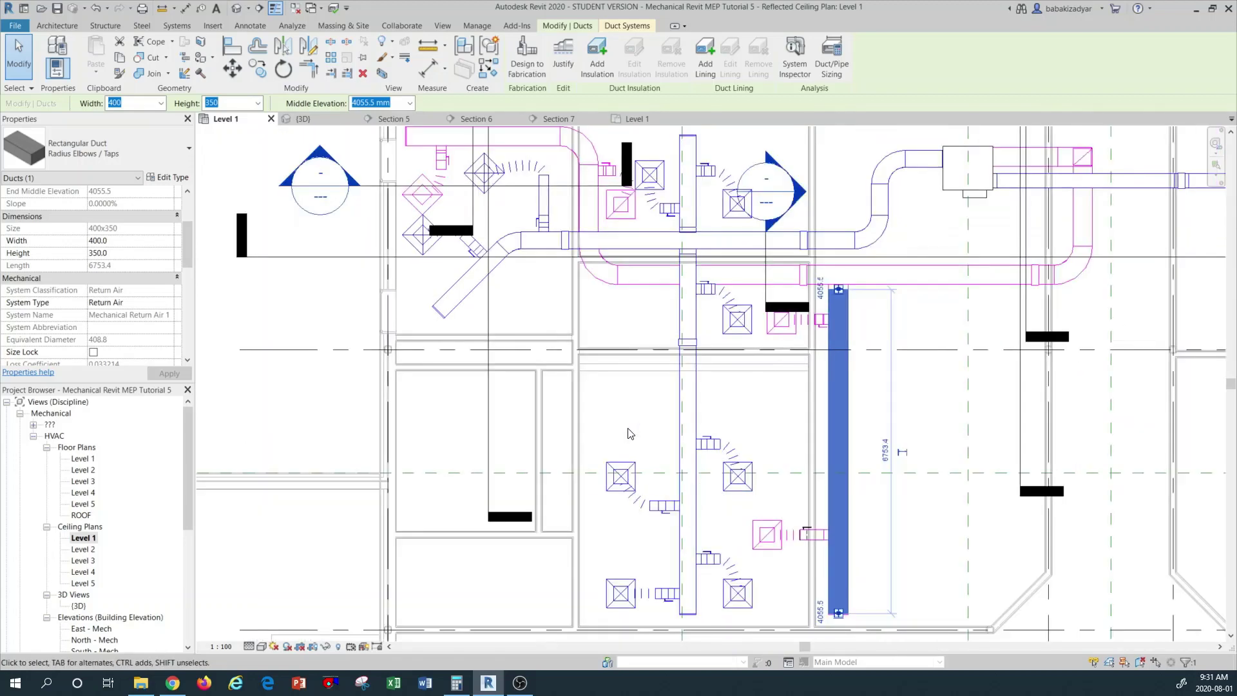
scroll(672, 400, "up", 2)
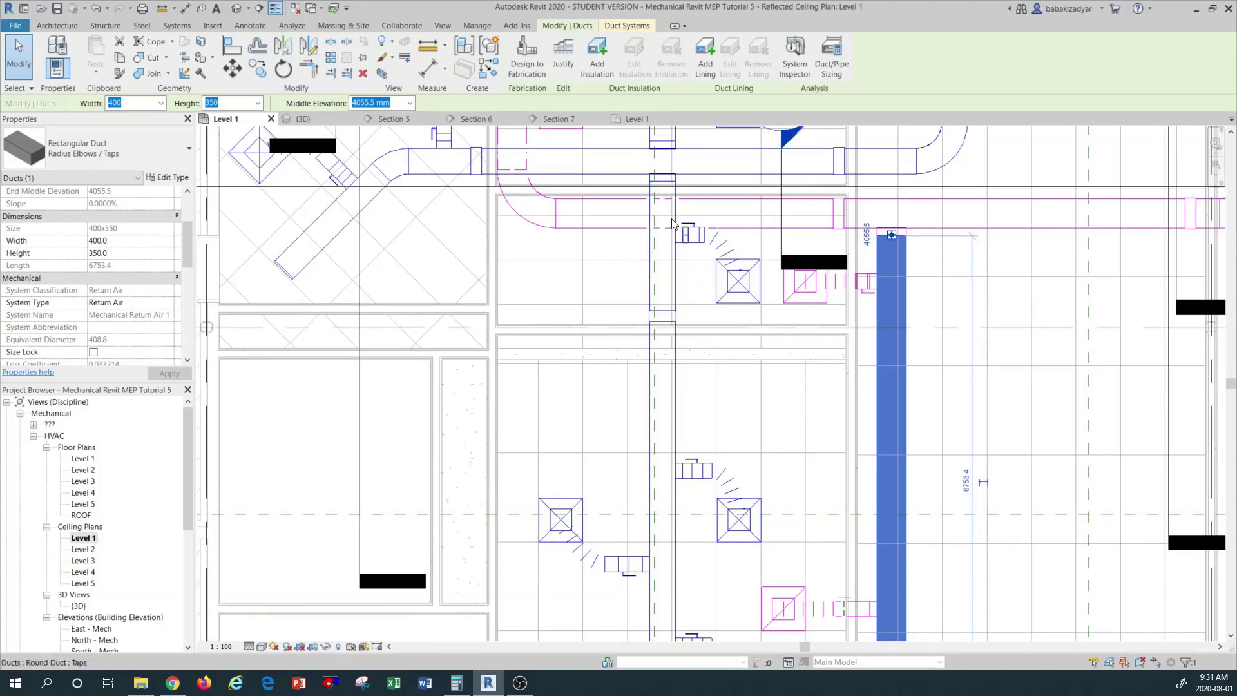
scroll(326, 188, "up", 3)
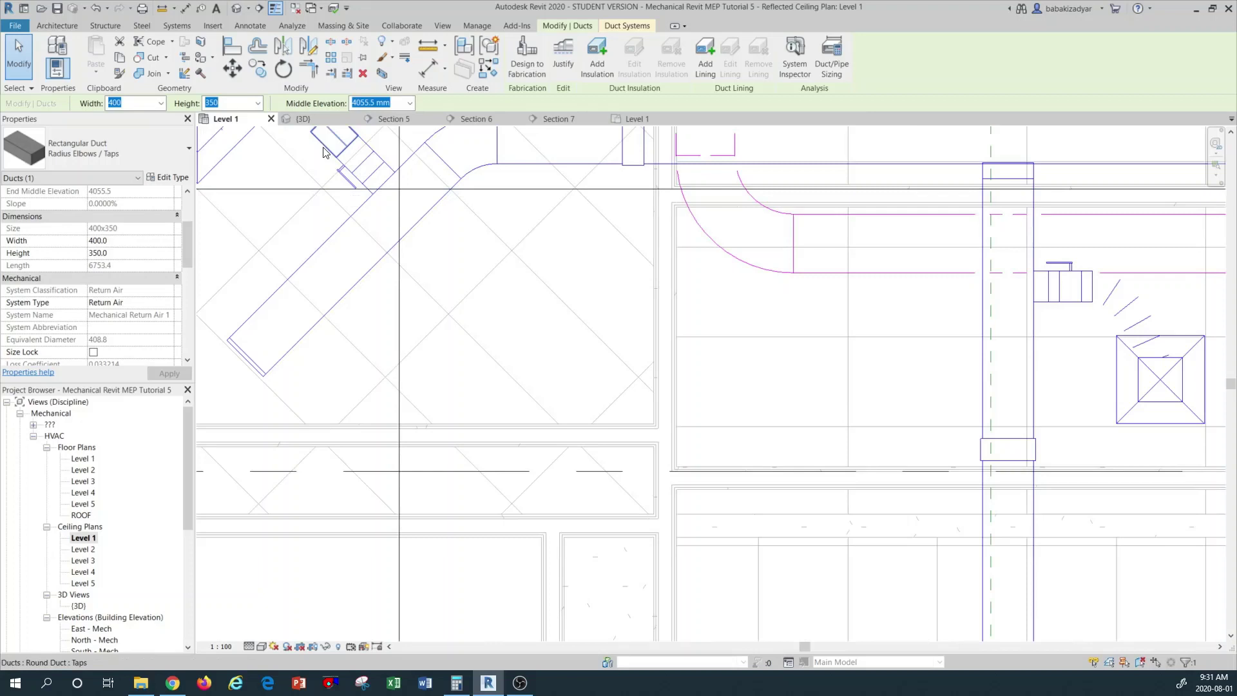
left_click(325, 150)
right_click(325, 148)
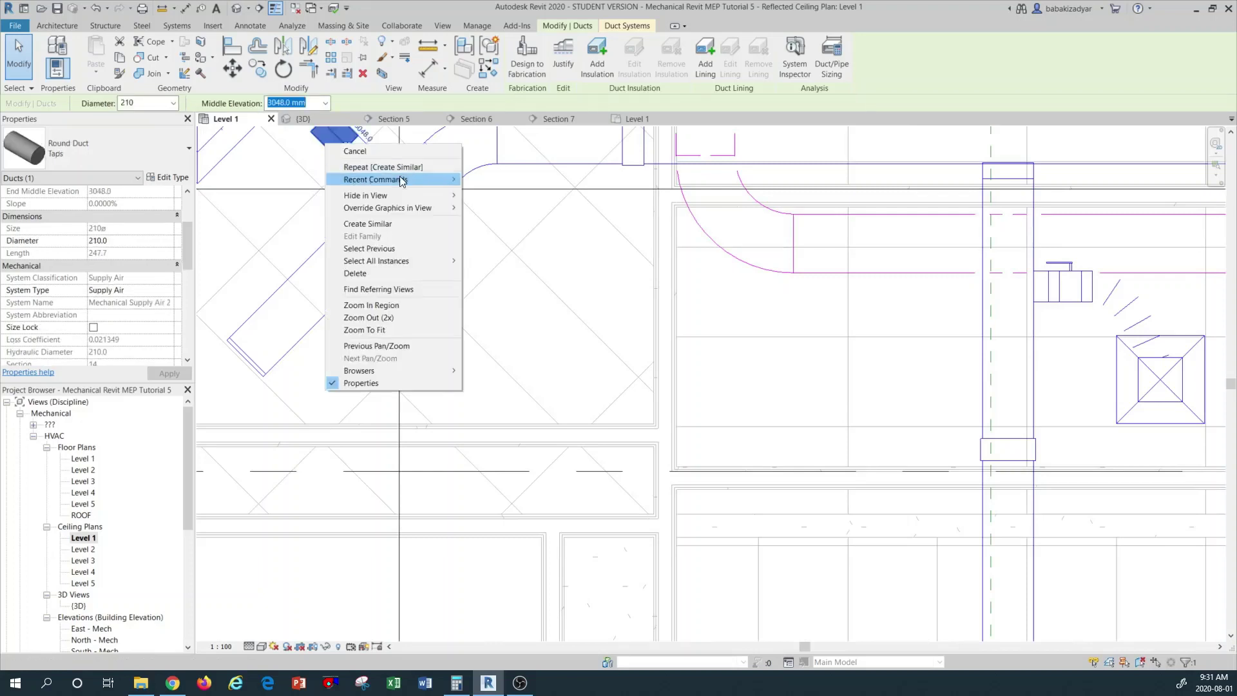
left_click(380, 224)
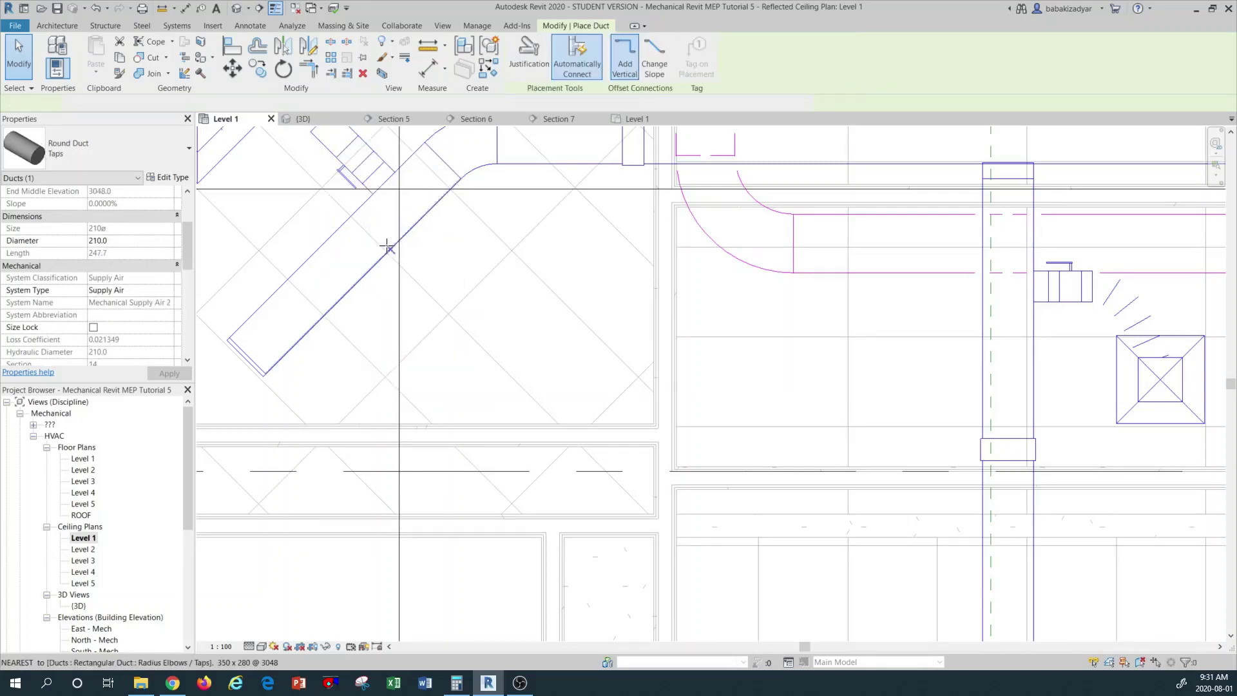
scroll(408, 295, "down", 2)
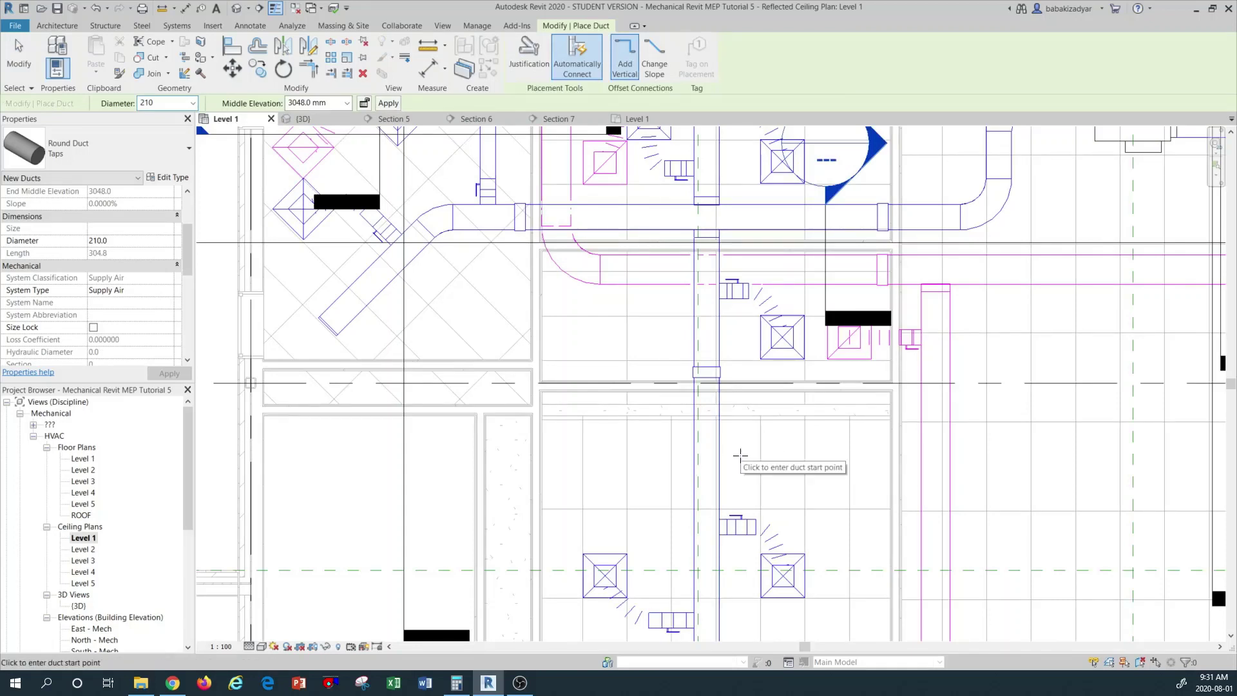
scroll(740, 455, "up", 2)
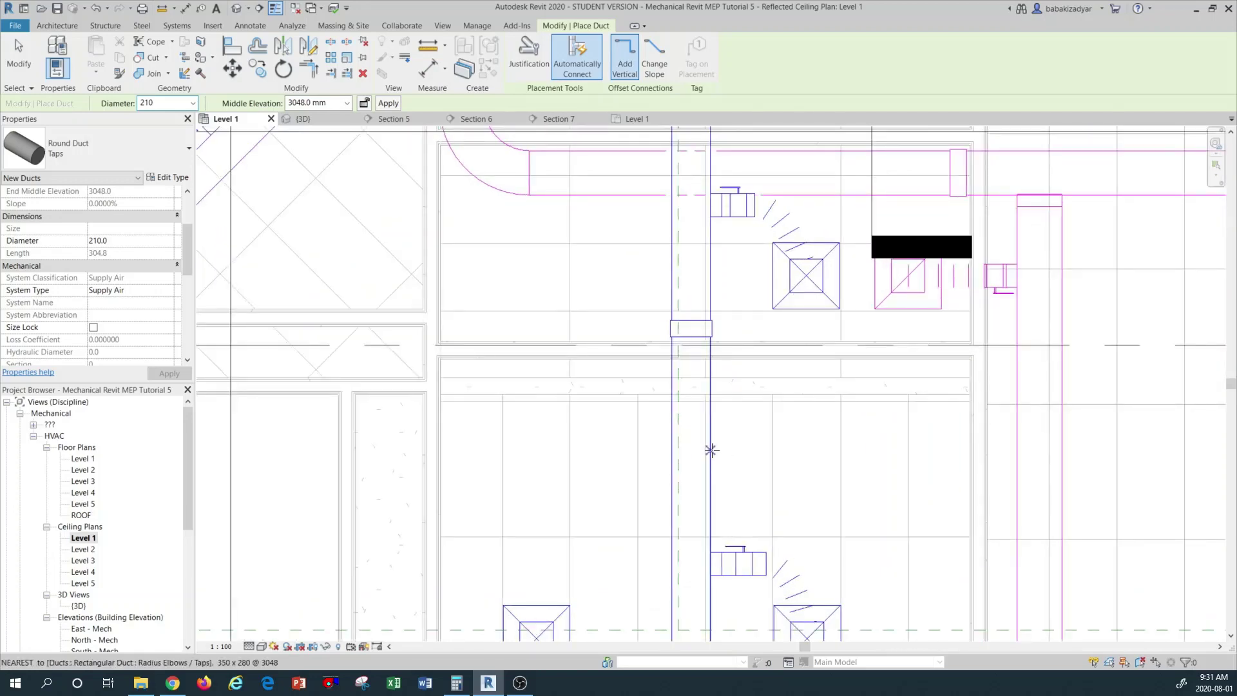
left_click(711, 448)
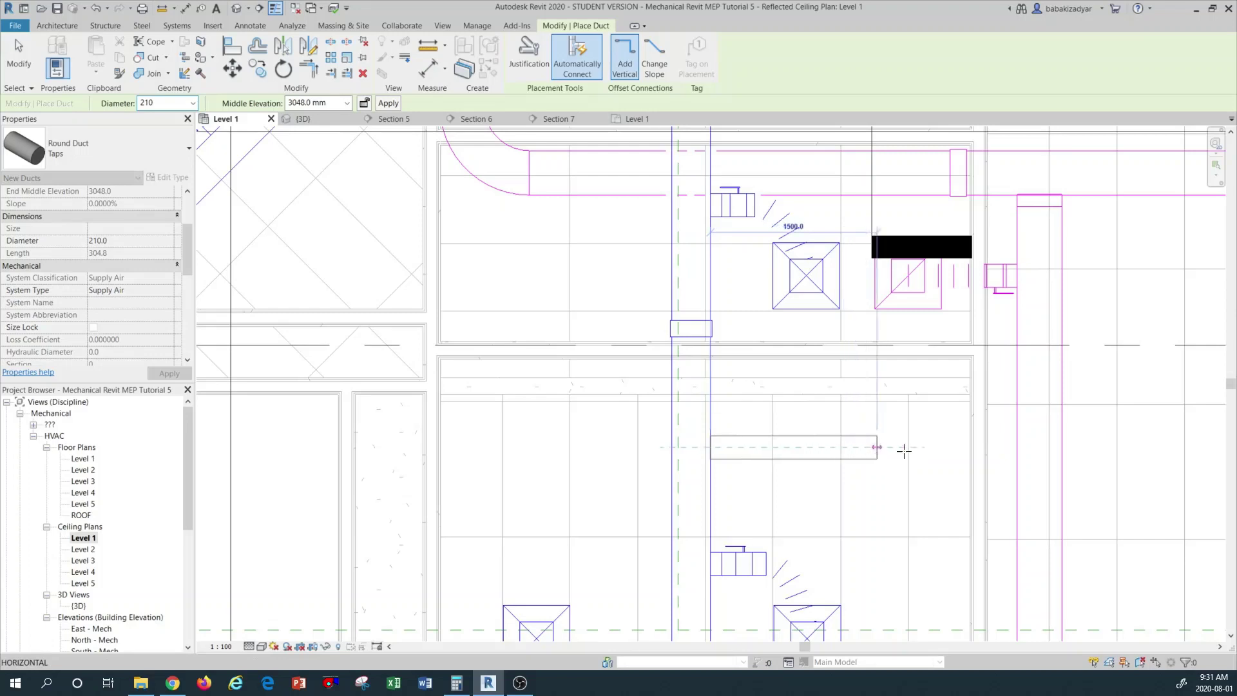
left_click(932, 448)
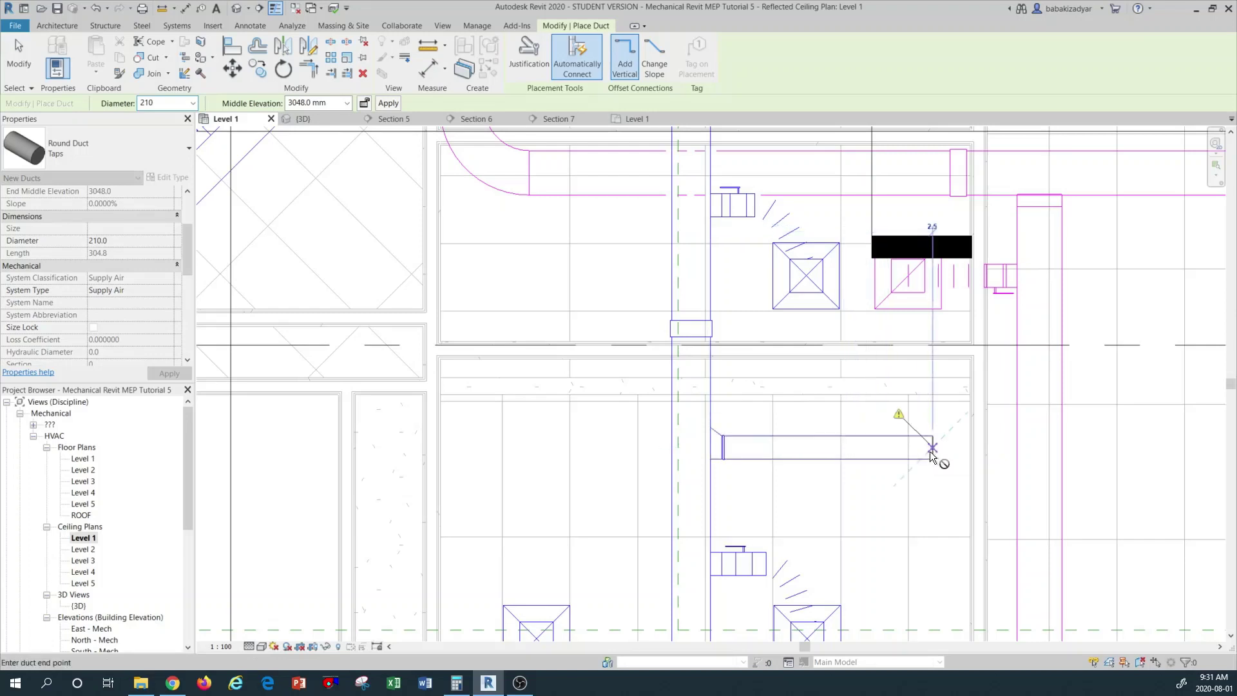
key("Escape")
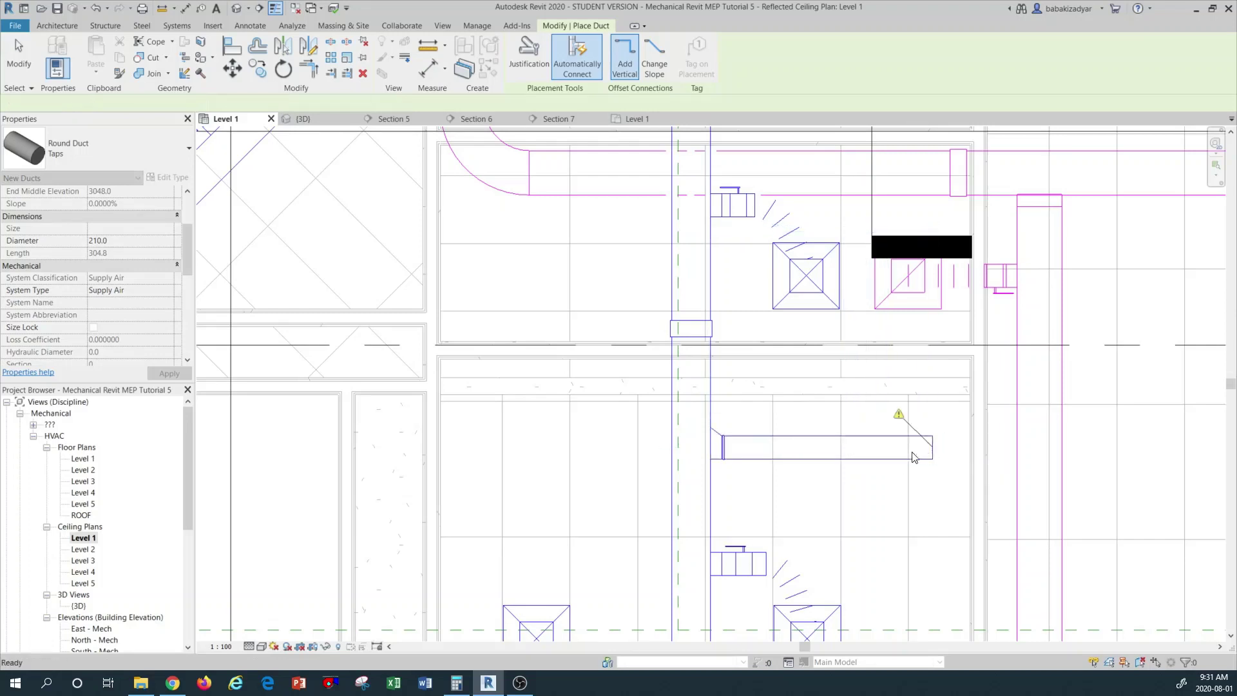
scroll(722, 447, "up", 3)
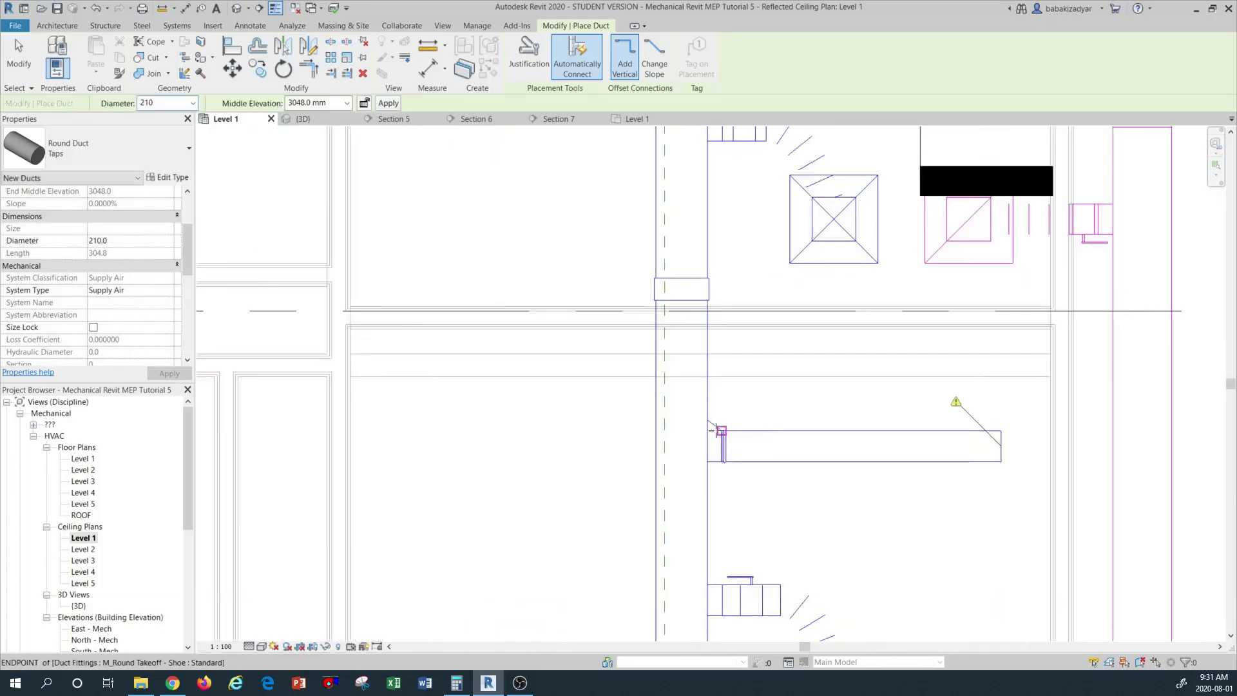
key("Escape")
scroll(714, 452, "down", 3)
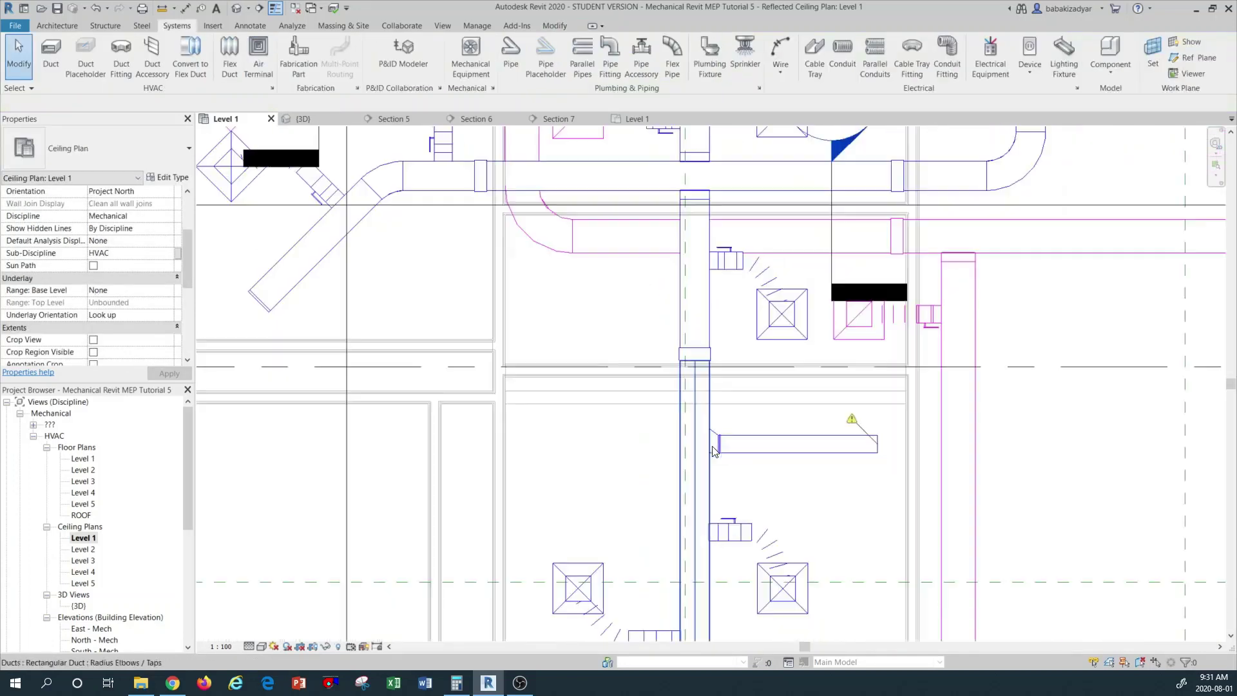
scroll(713, 442, "up", 2)
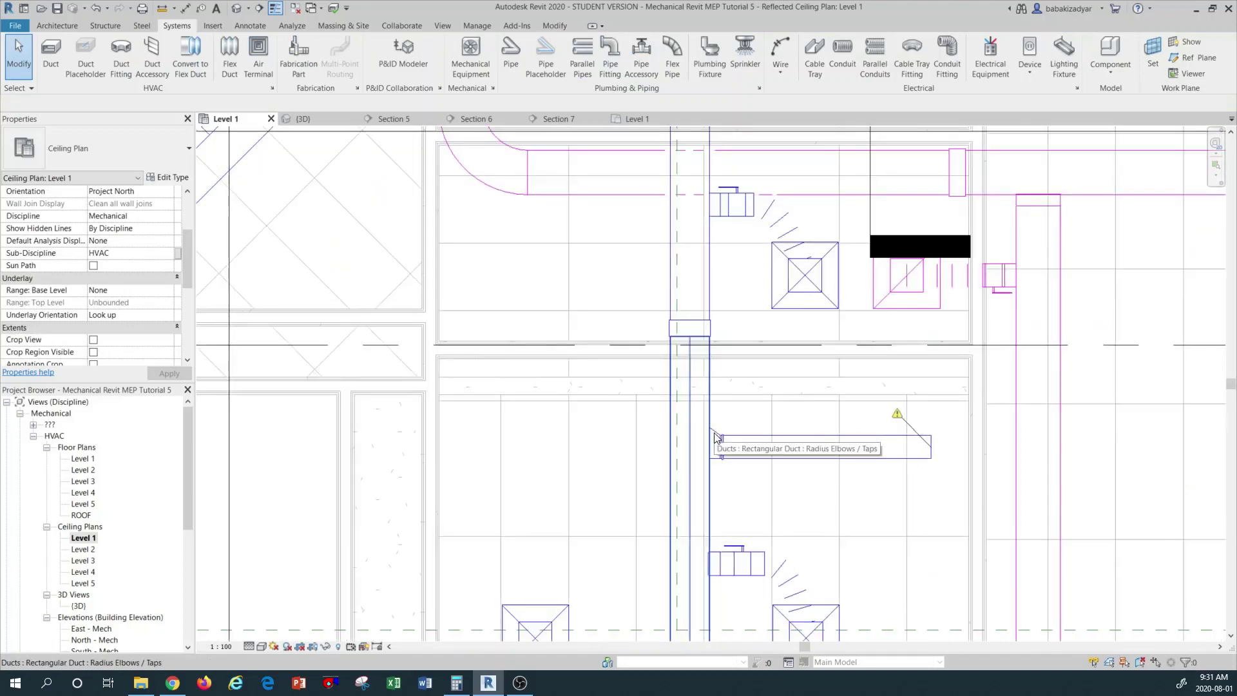
Step: Set the junction fitting in the round Taps duct type's routing preferences to M_Round Takeoff: Standard
scroll(715, 437, "up", 1)
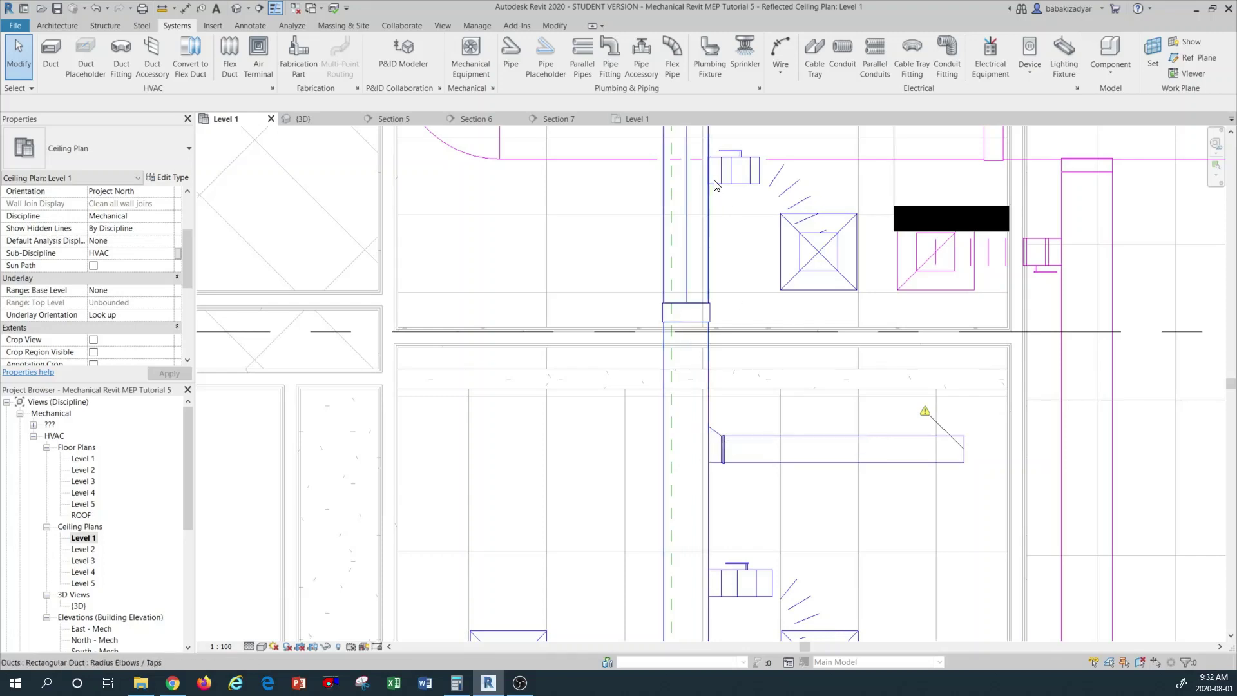
left_click(719, 435)
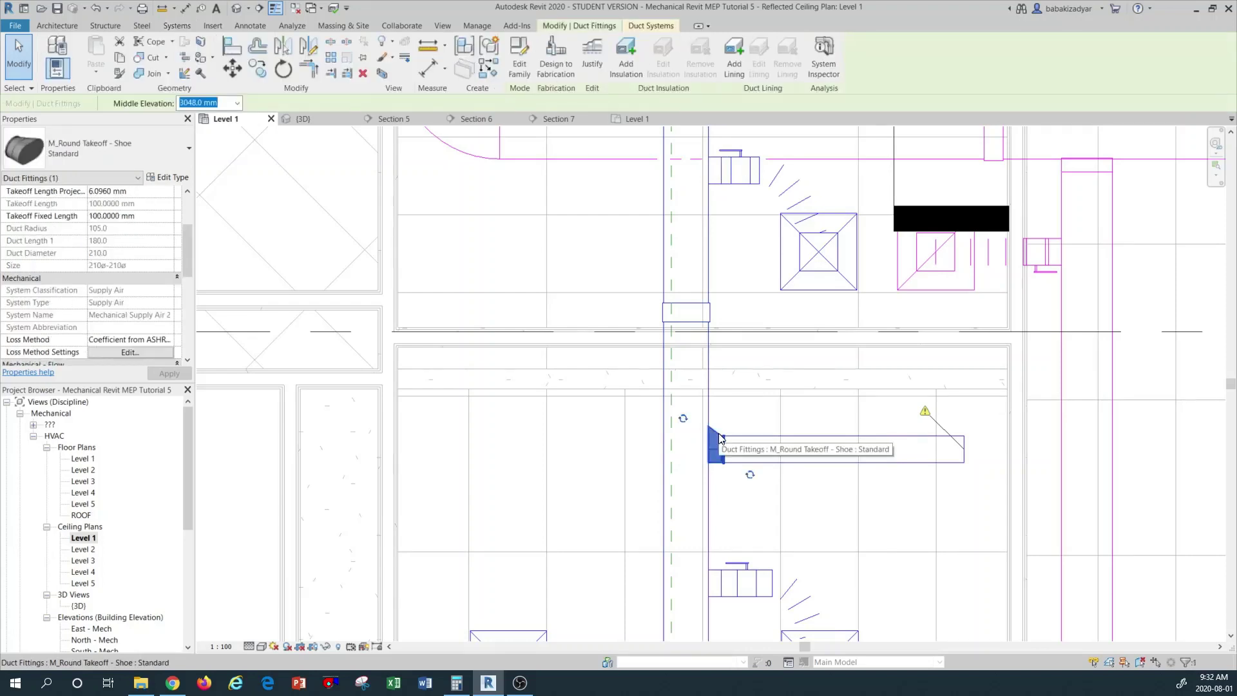
key("Delete")
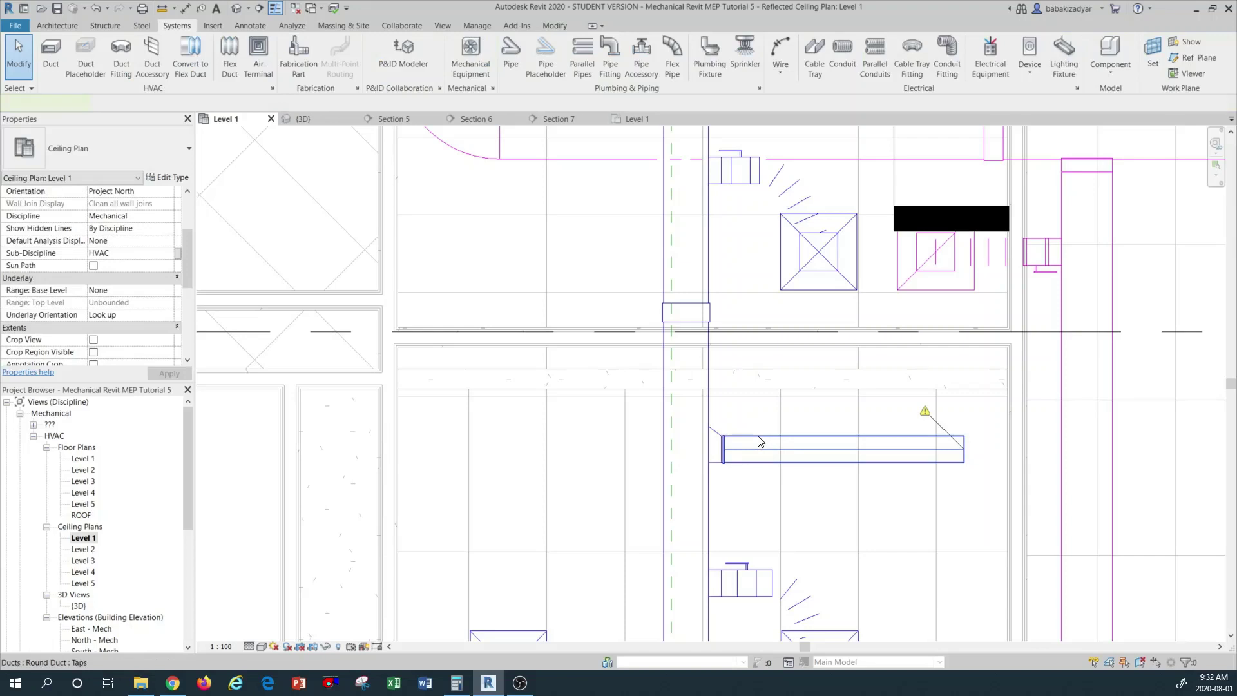
left_click(760, 442)
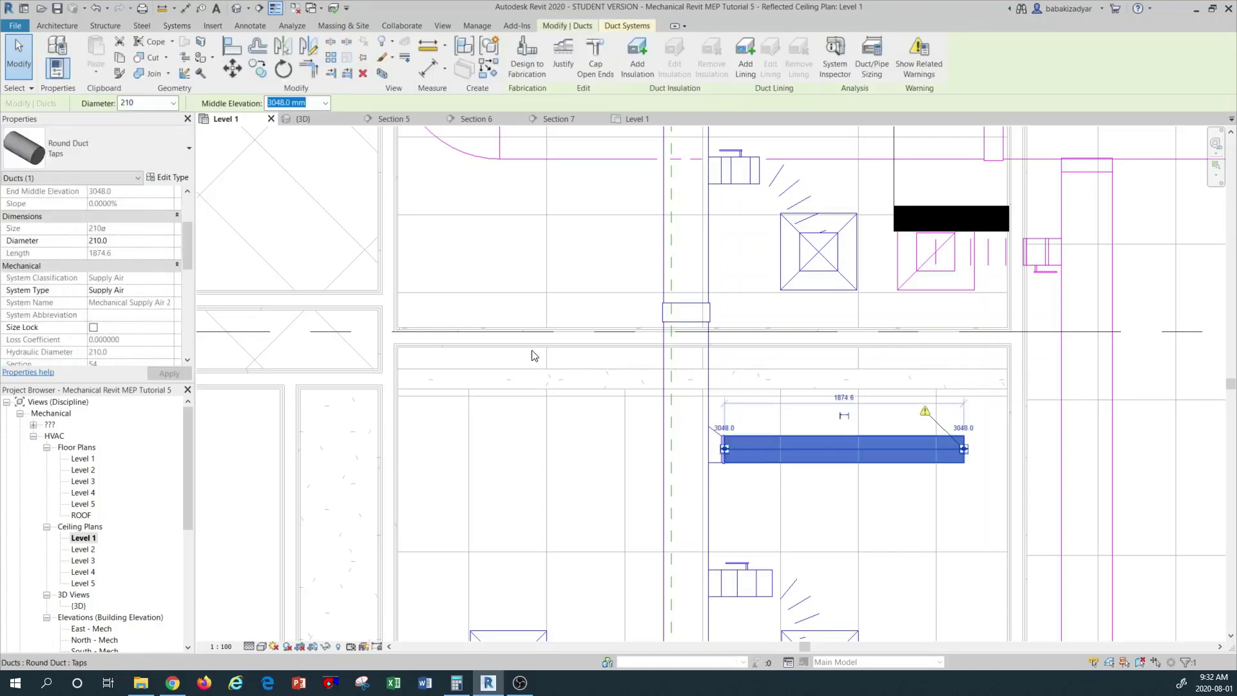
left_click(166, 179)
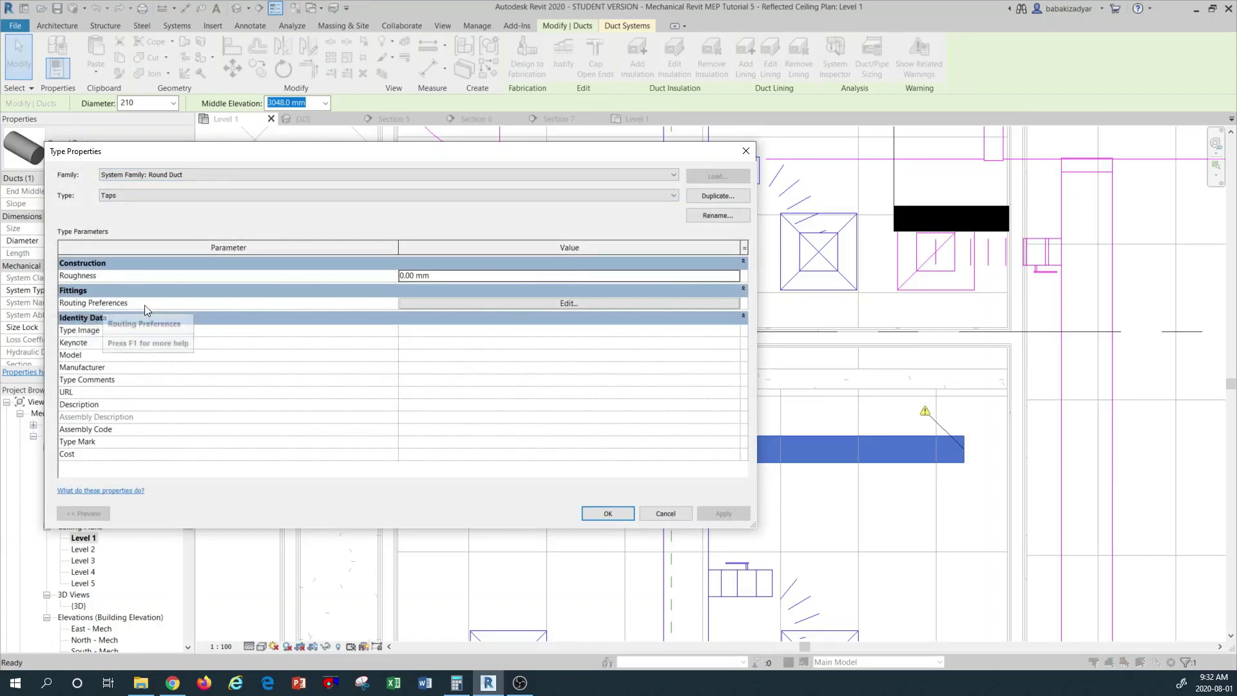
left_click(541, 303)
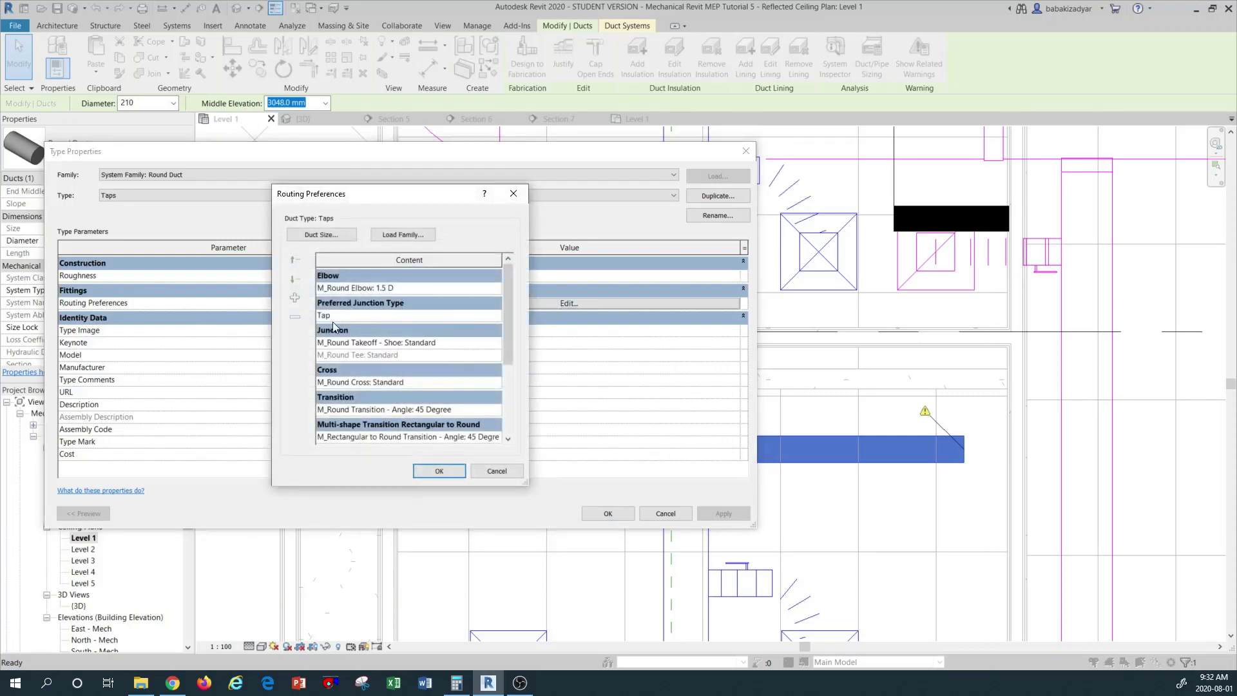
left_click(460, 344)
left_click(496, 343)
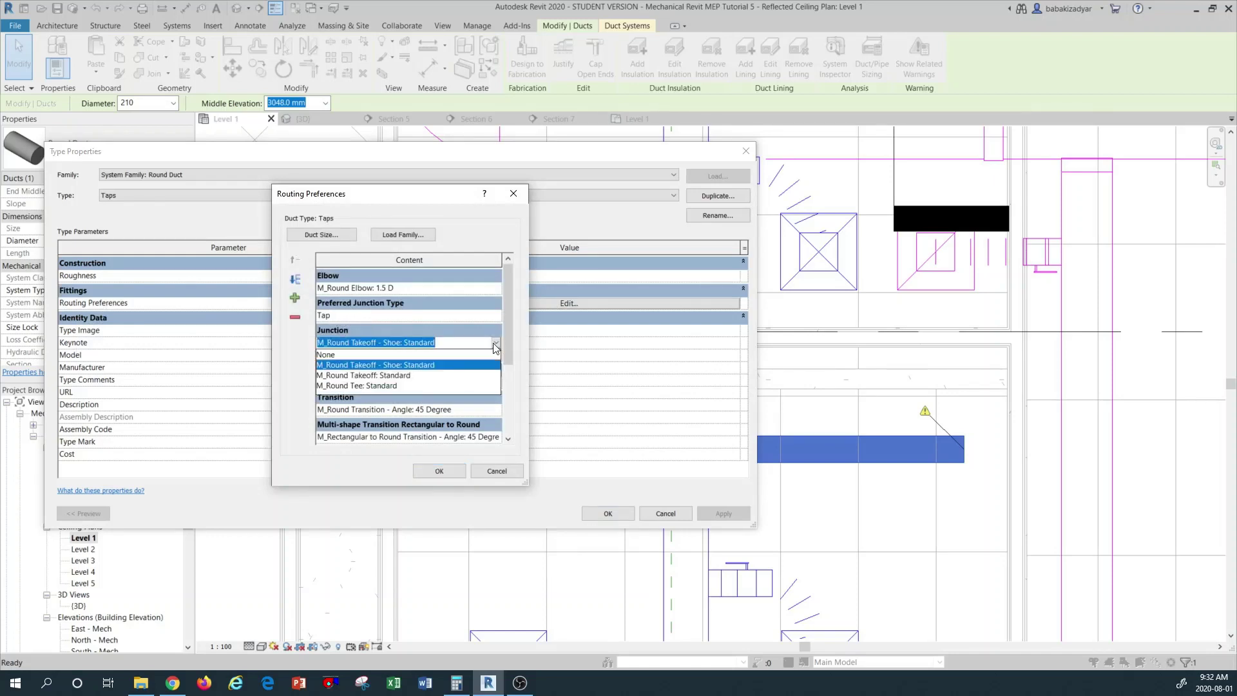
left_click(401, 377)
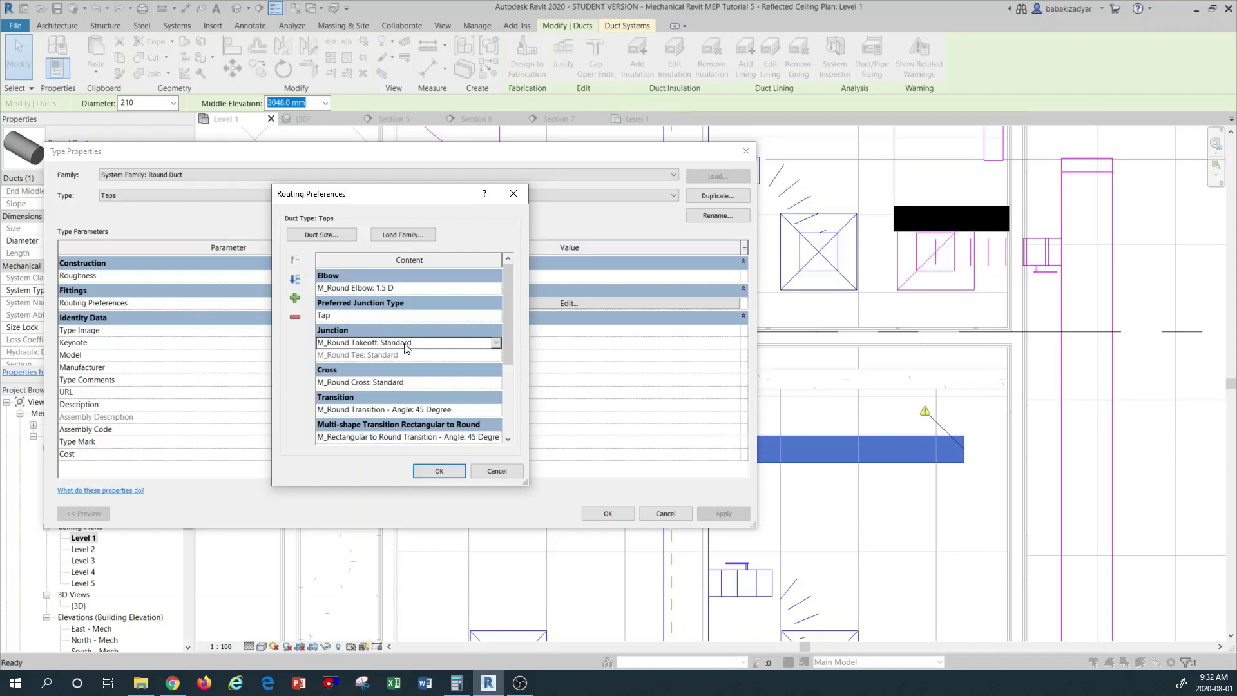
left_click(440, 471)
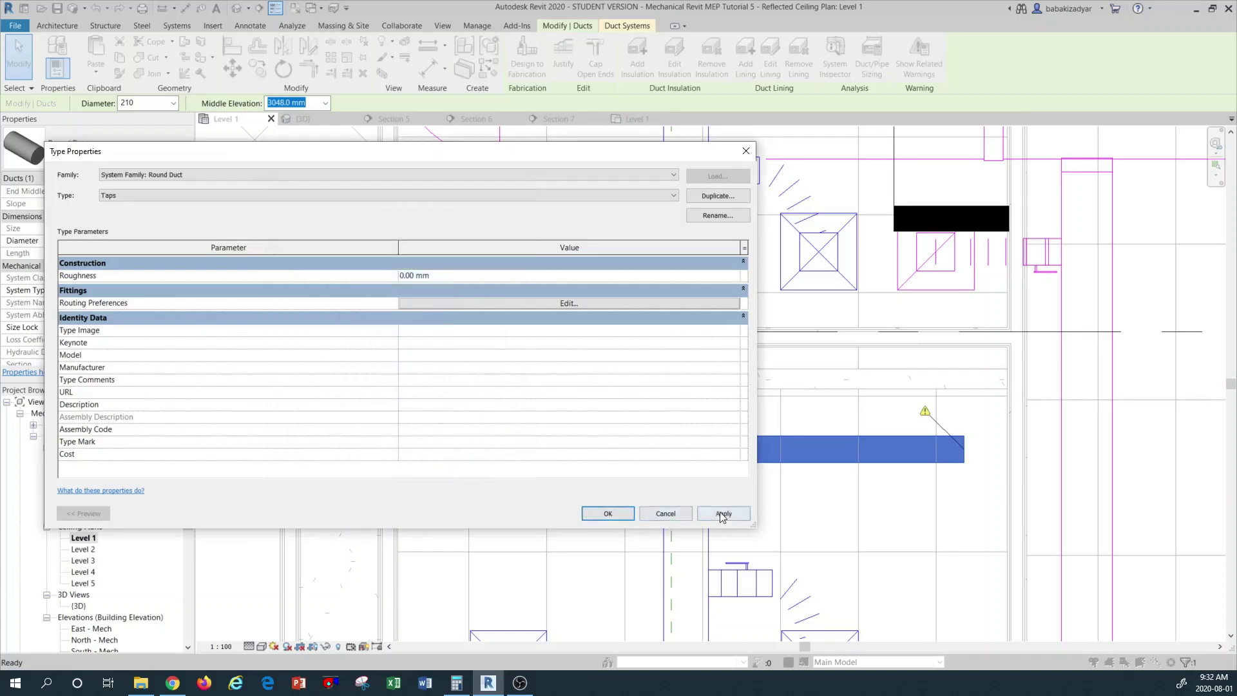
left_click(723, 513)
left_click(617, 513)
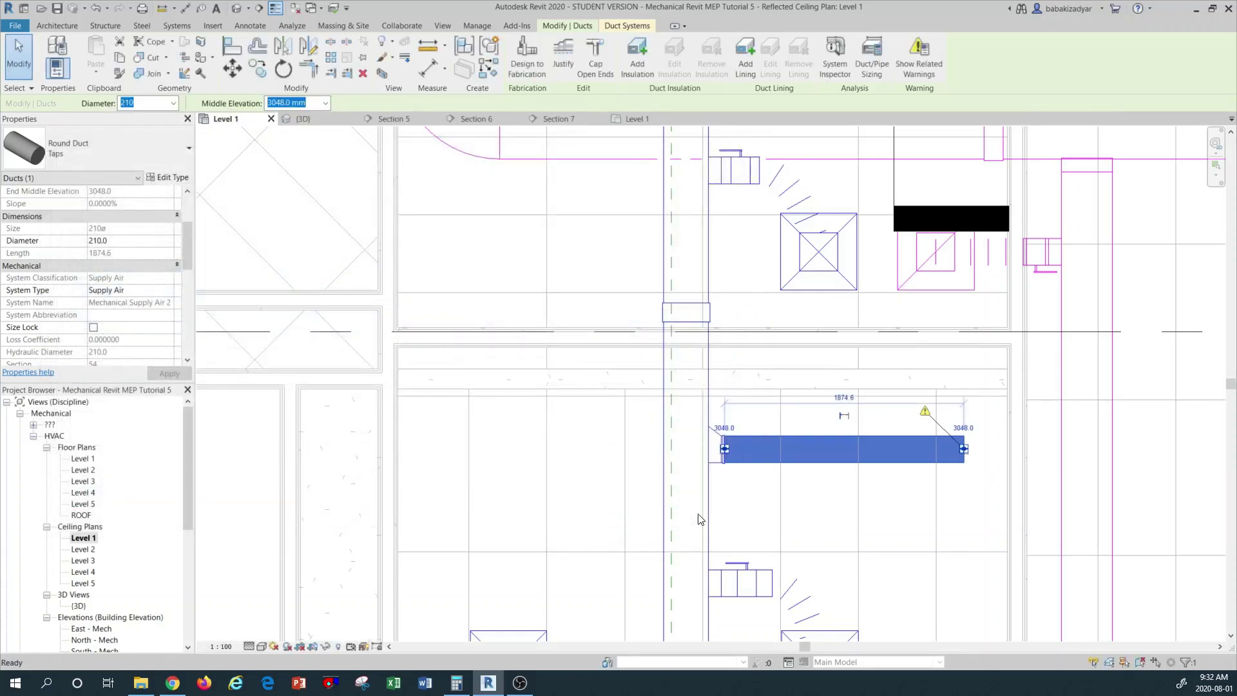
Step: Delete the shoe takeoff joining the horizontal round branch to the vertical supply duct
left_click(701, 519)
left_click(718, 465)
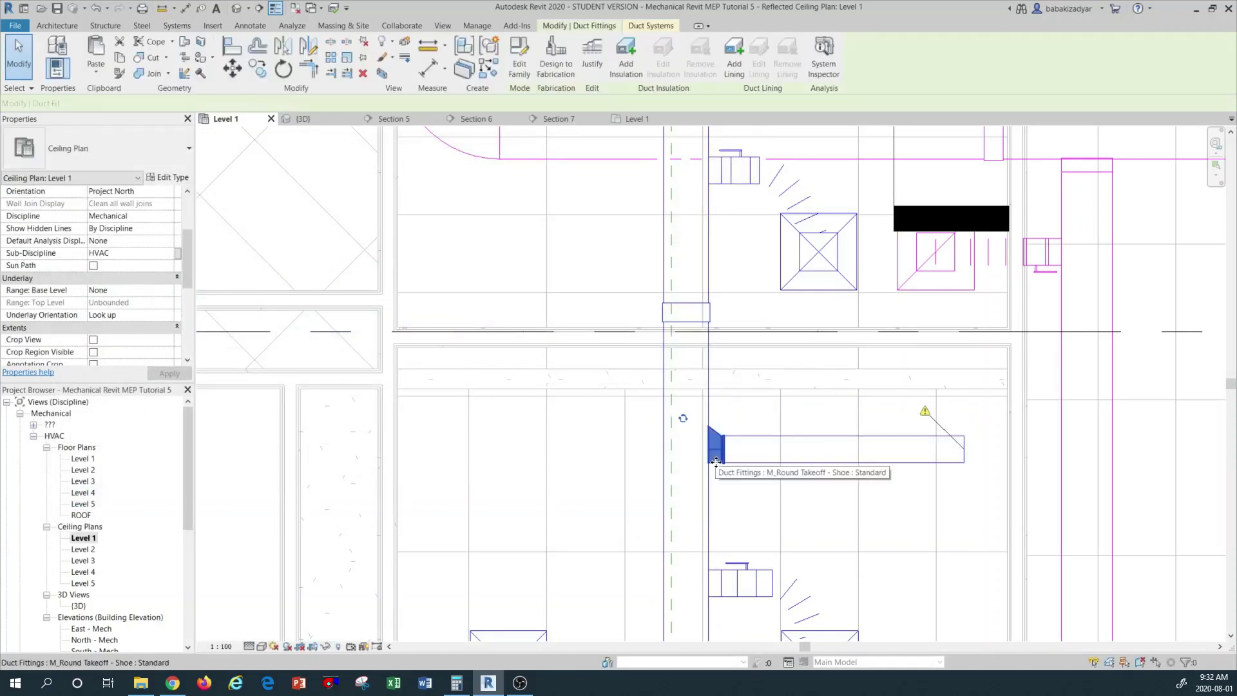
right_click(713, 451)
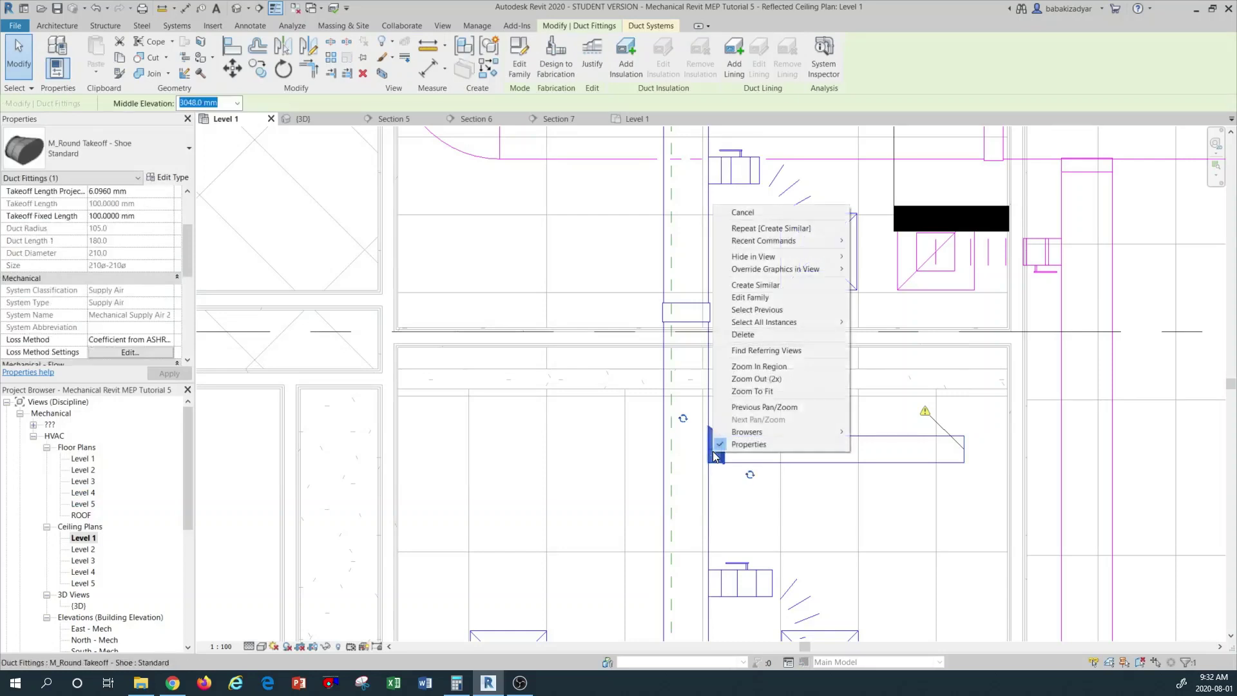
left_click(747, 334)
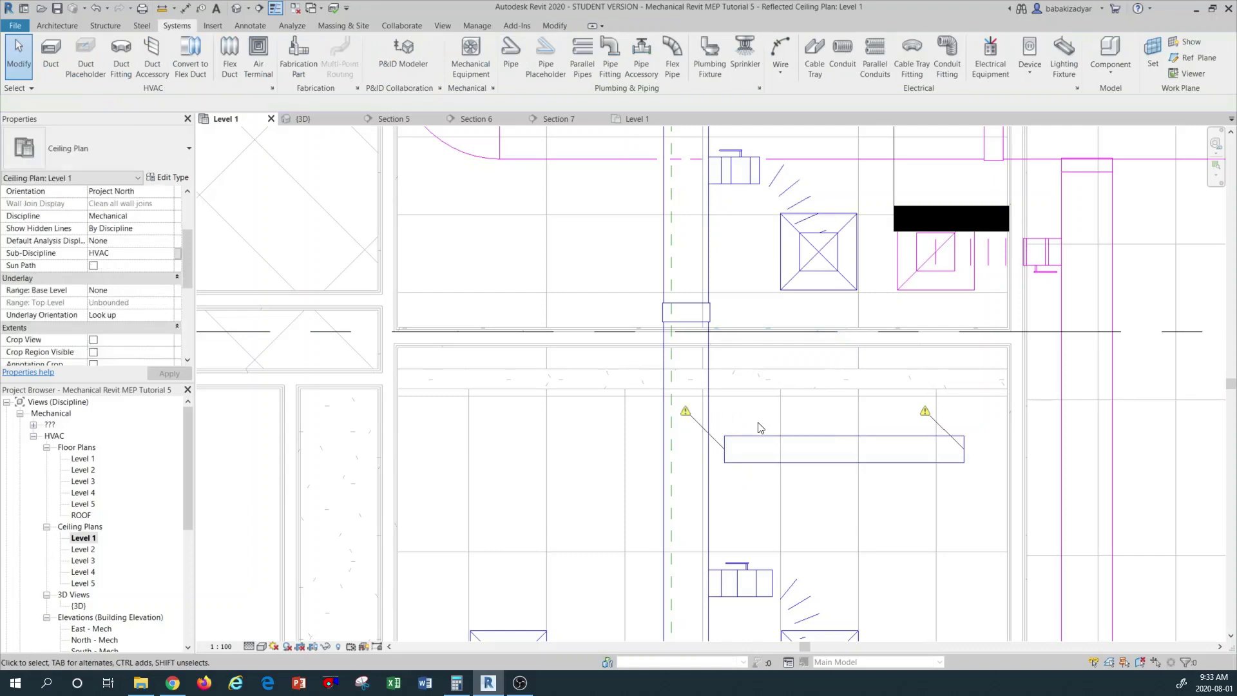
Step: Extend the round branch's open west end to the vertical supply duct to connect it with a standard round takeoff
left_click(724, 460)
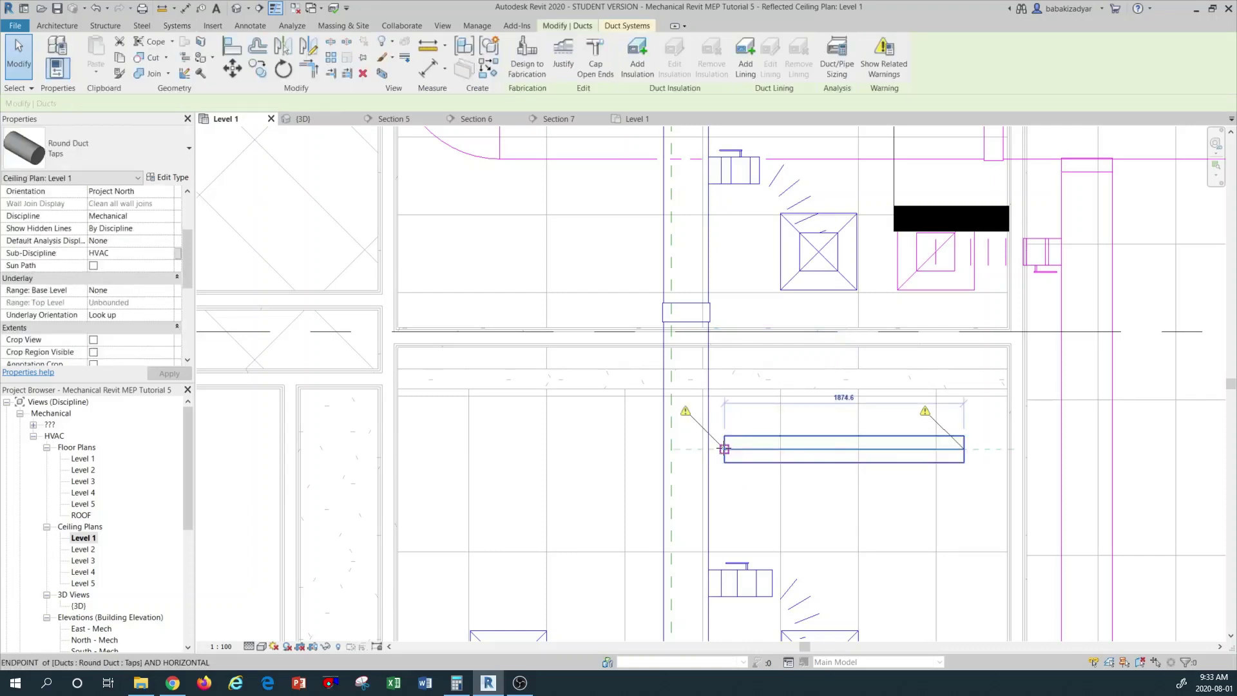
left_click_drag(718, 449, 710, 449)
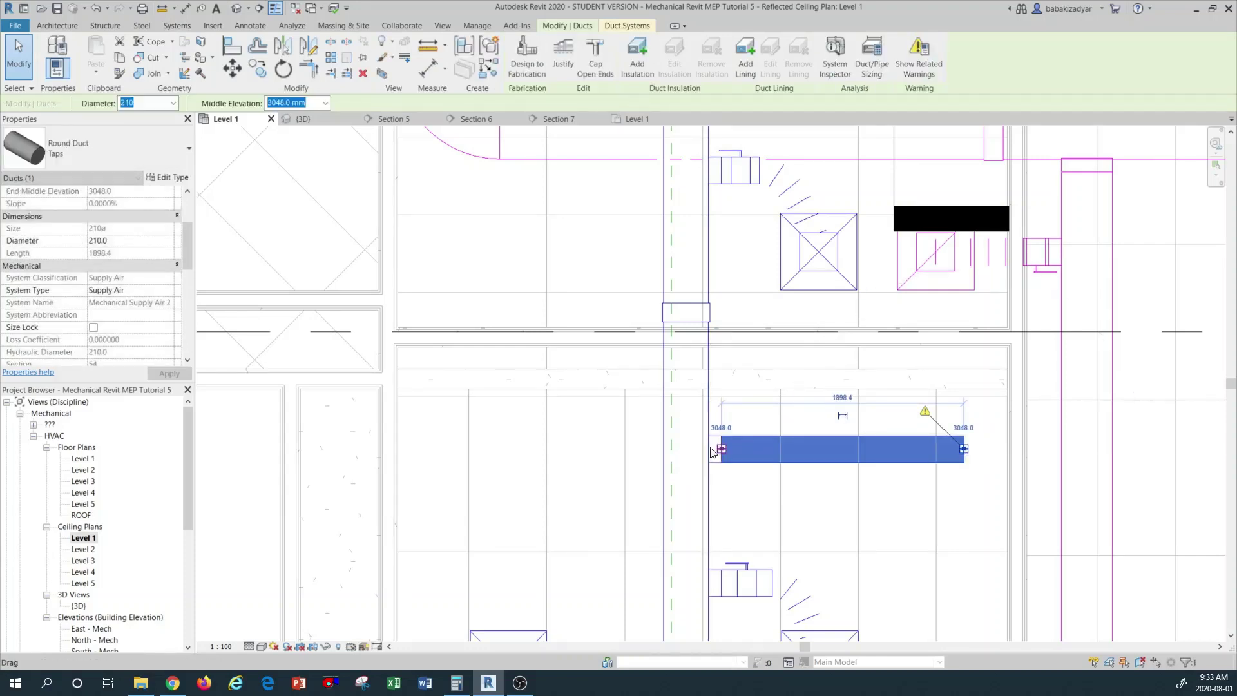
left_click(738, 477)
scroll(712, 467, "up", 4)
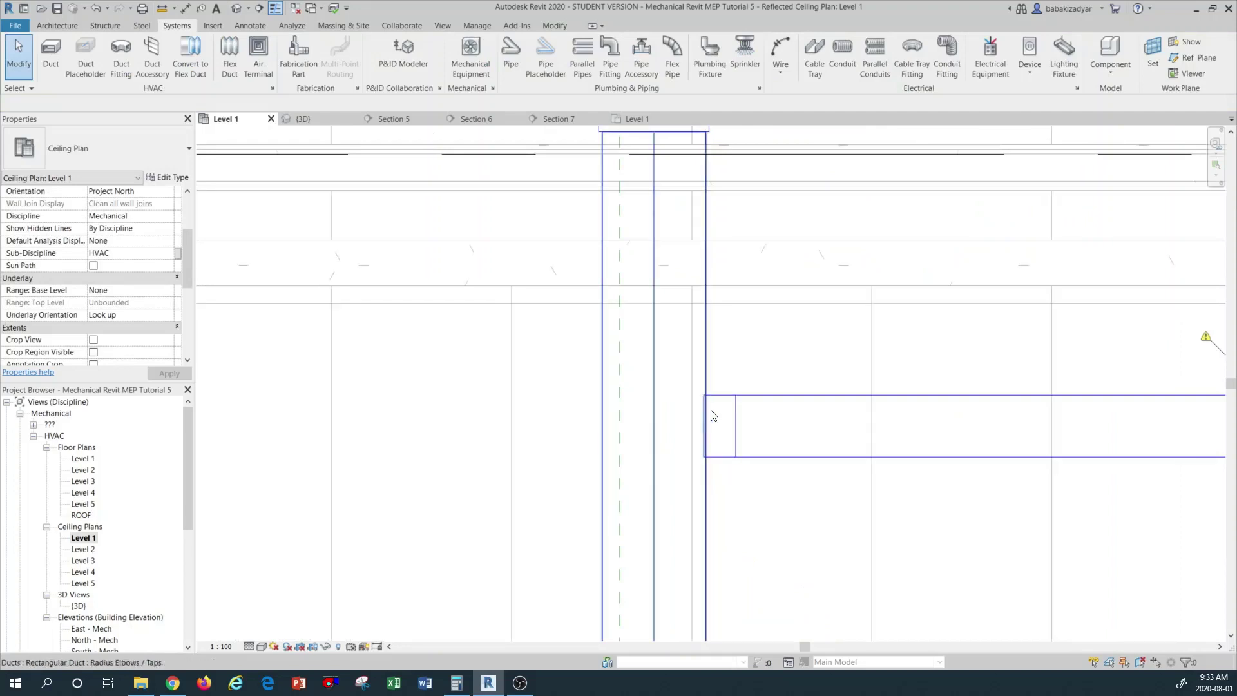
scroll(724, 452, "down", 3)
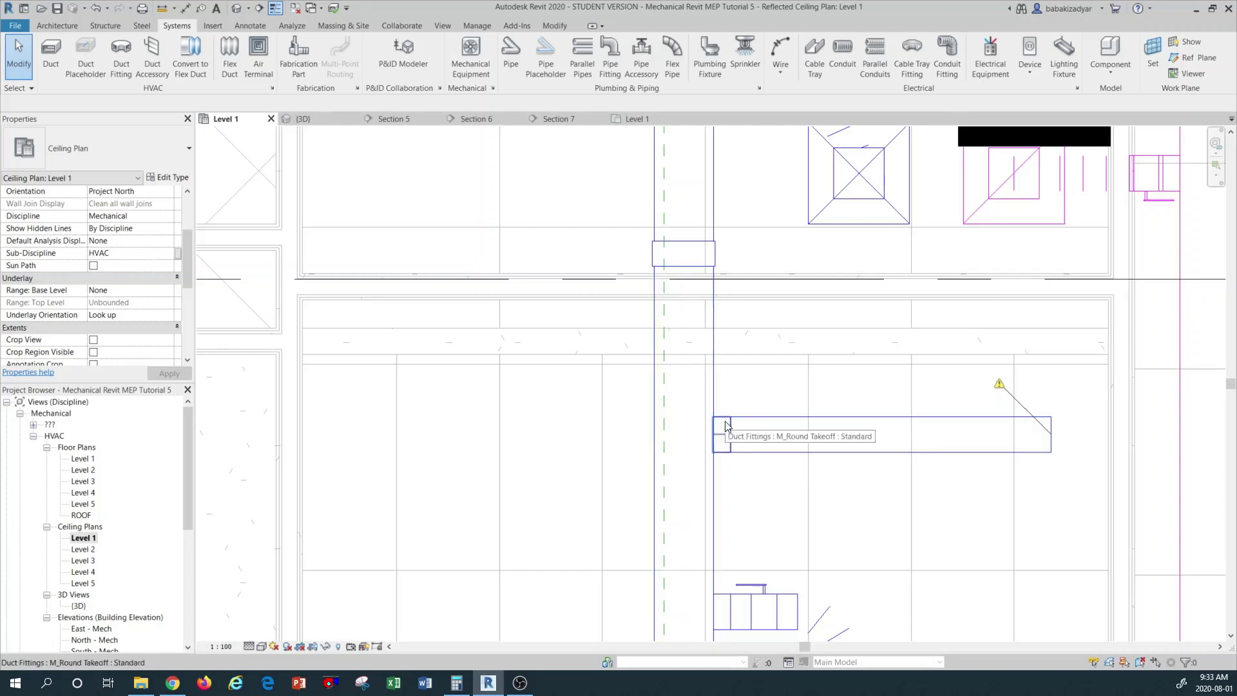
Step: Change the junction fitting in the round Taps duct type's routing preferences to M_Round Takeoff - Shoe: Standard
left_click(784, 422)
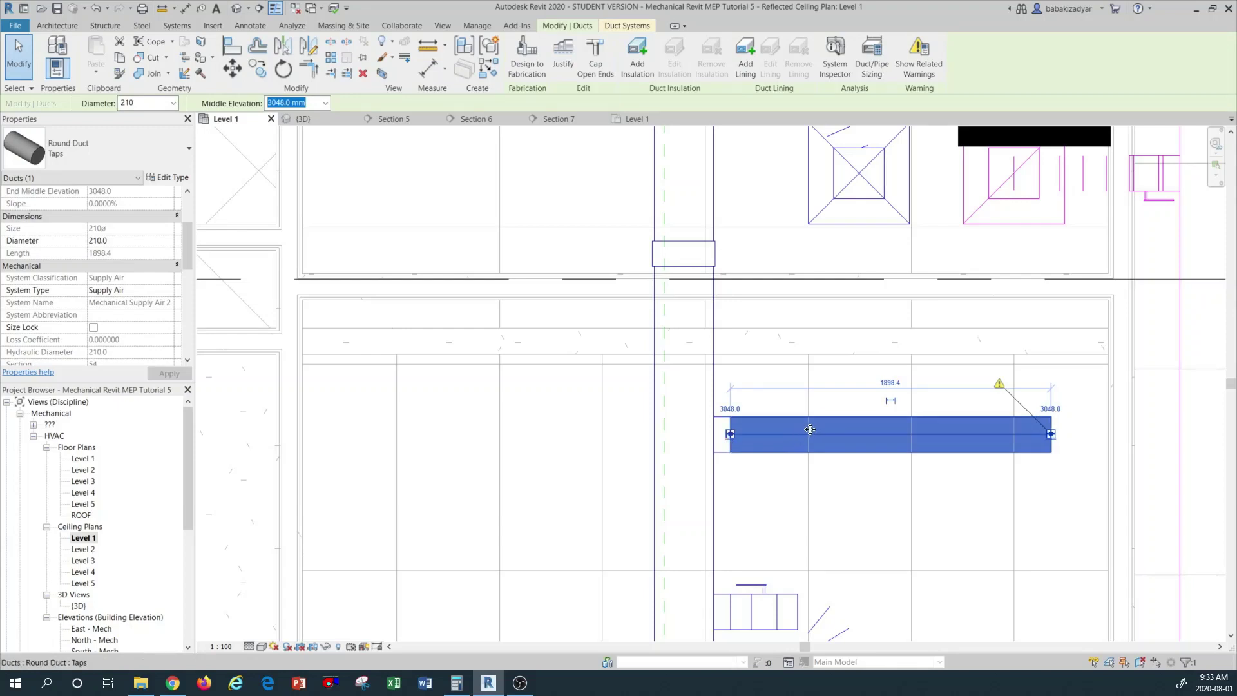
left_click(174, 179)
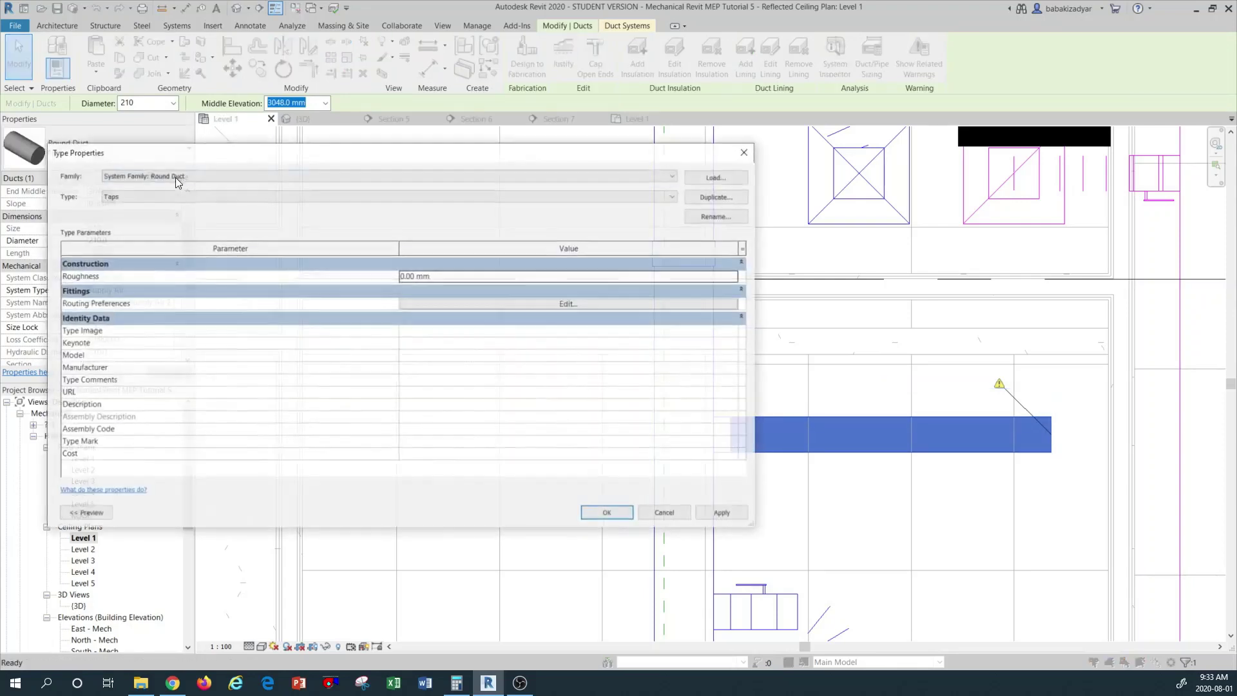
left_click(515, 303)
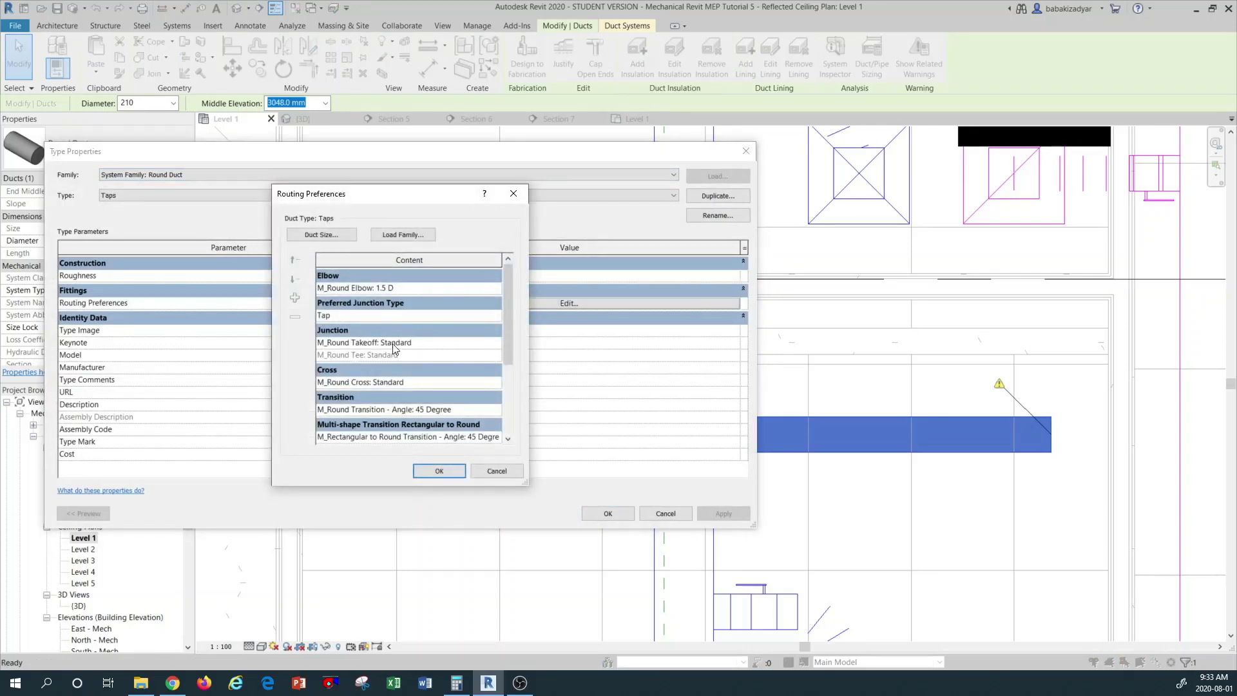
left_click(436, 344)
left_click(495, 342)
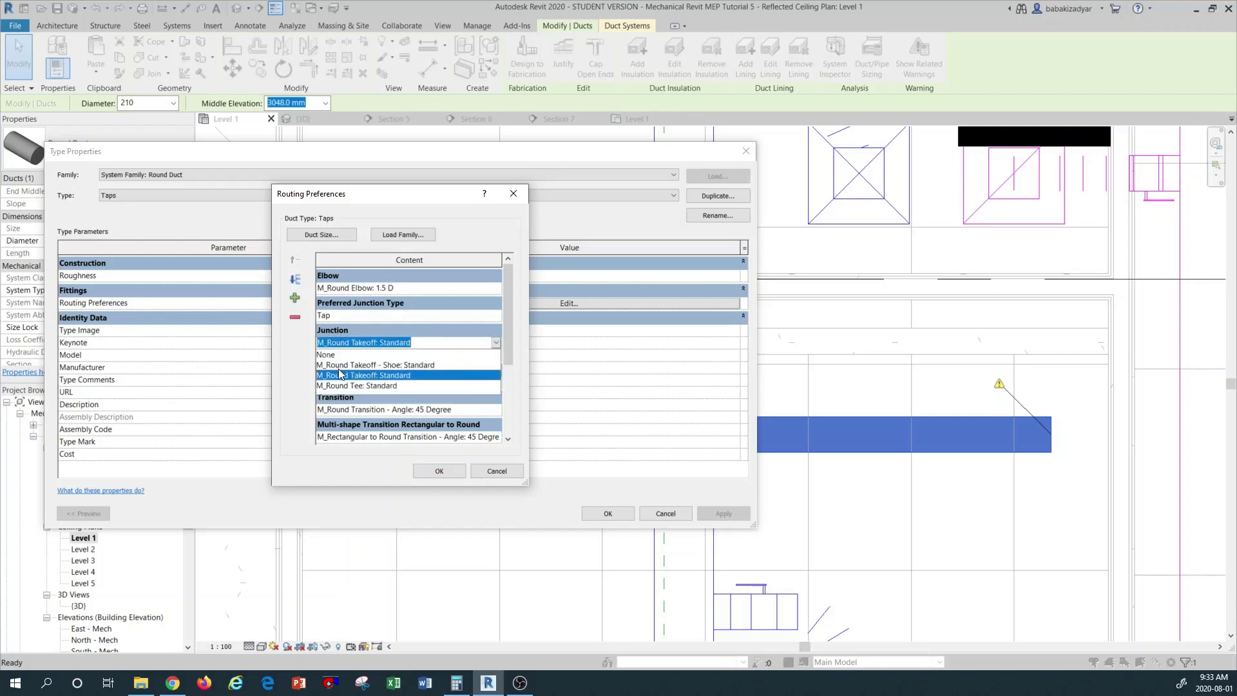
left_click(416, 373)
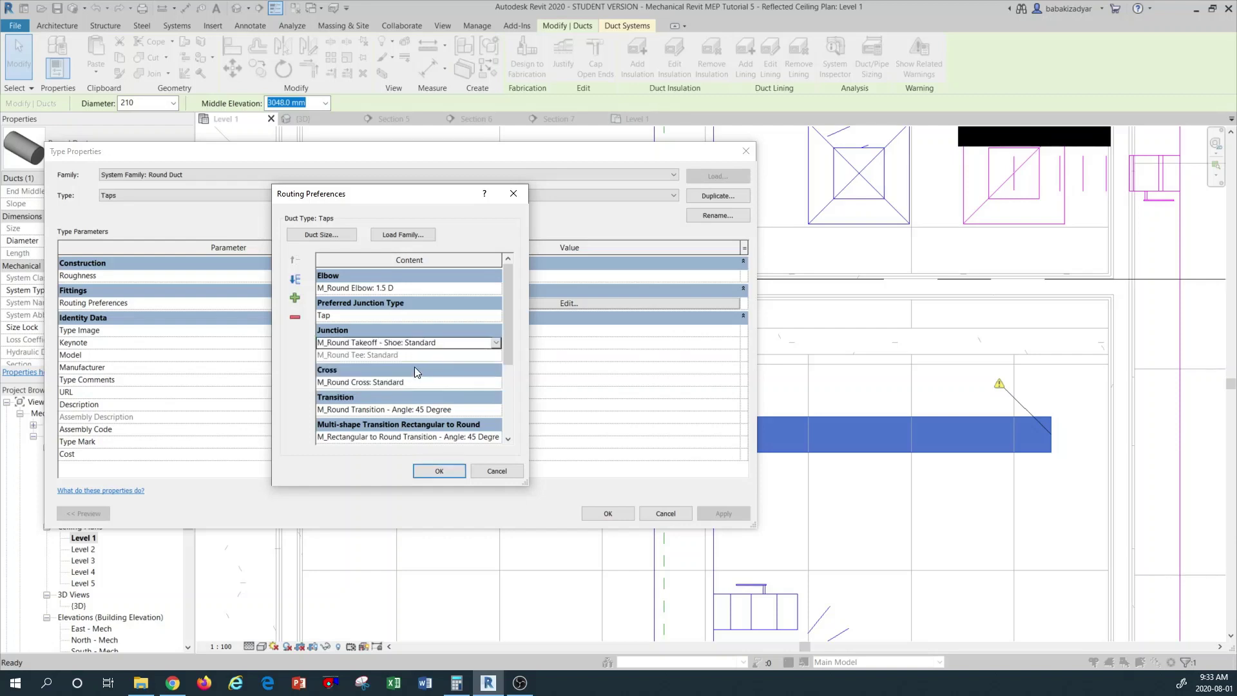
left_click(440, 471)
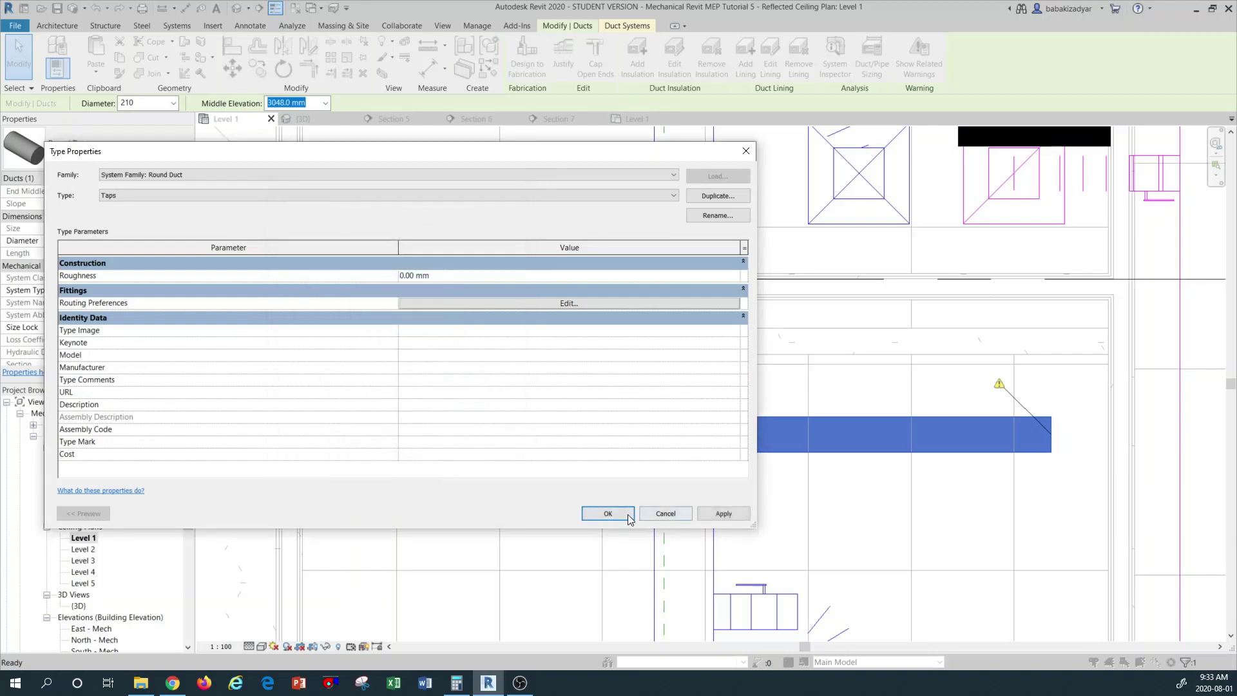
left_click(723, 514)
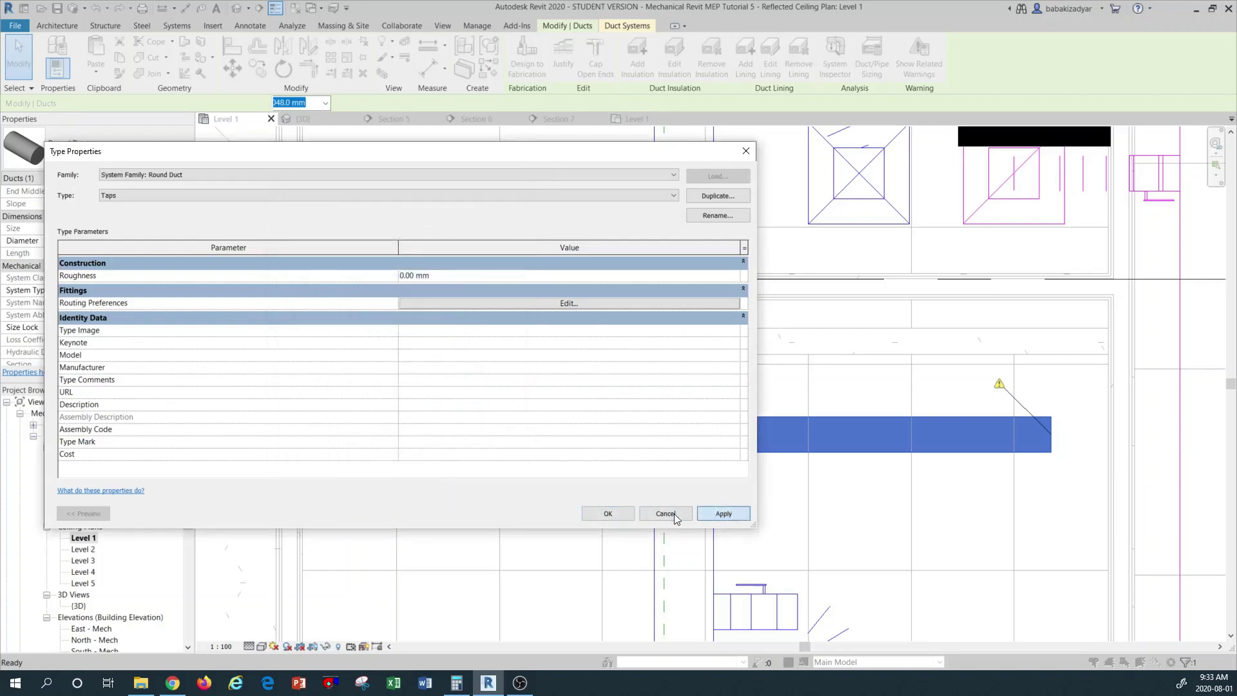
left_click(631, 515)
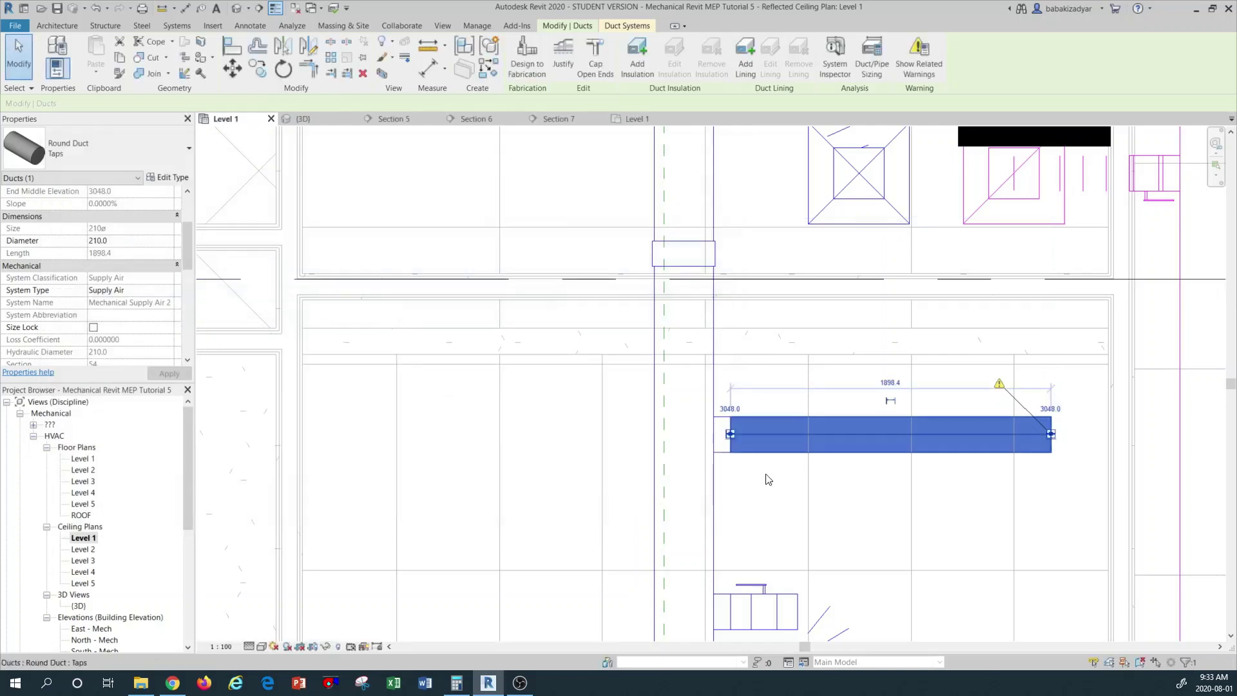
Step: Delete the standard round takeoff between the horizontal round branch and the vertical supply duct
left_click(740, 445)
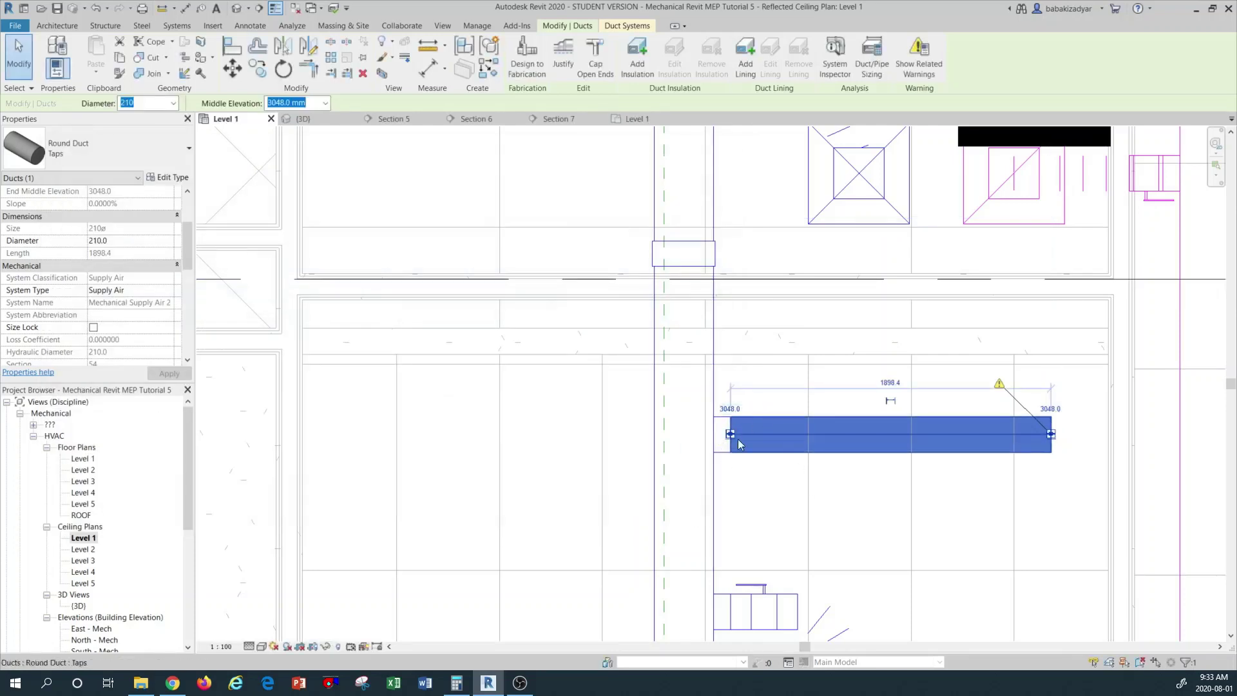
left_click(740, 464)
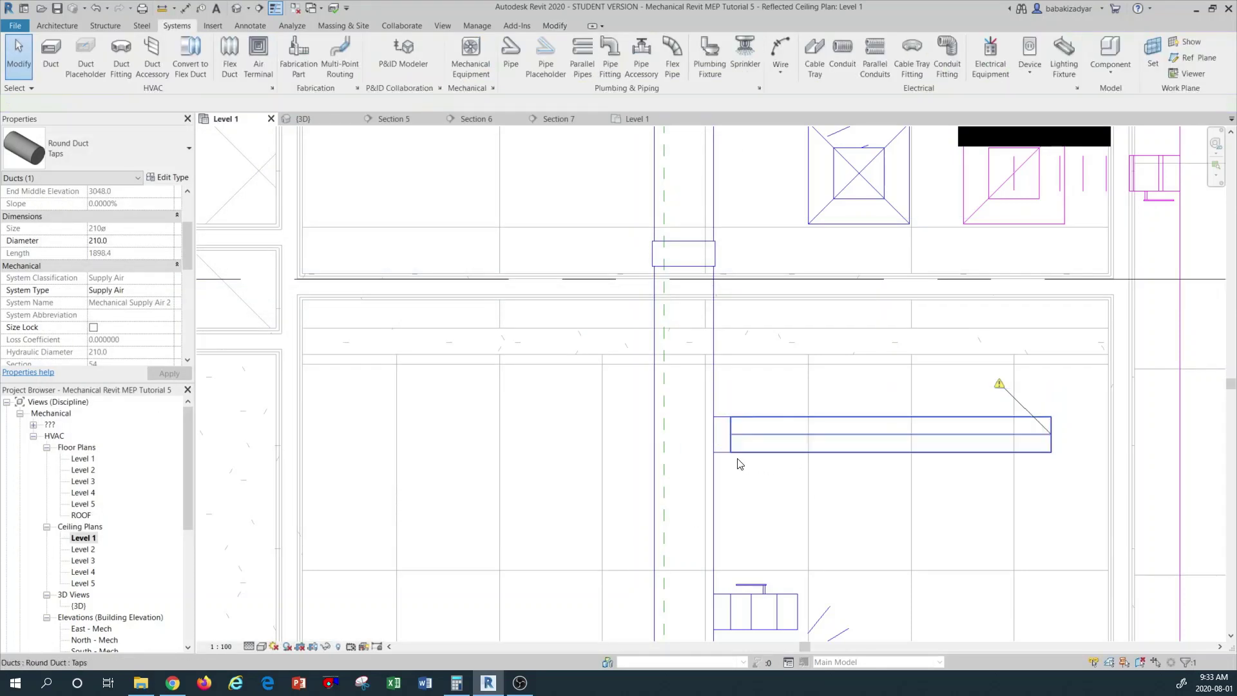
left_click(723, 451)
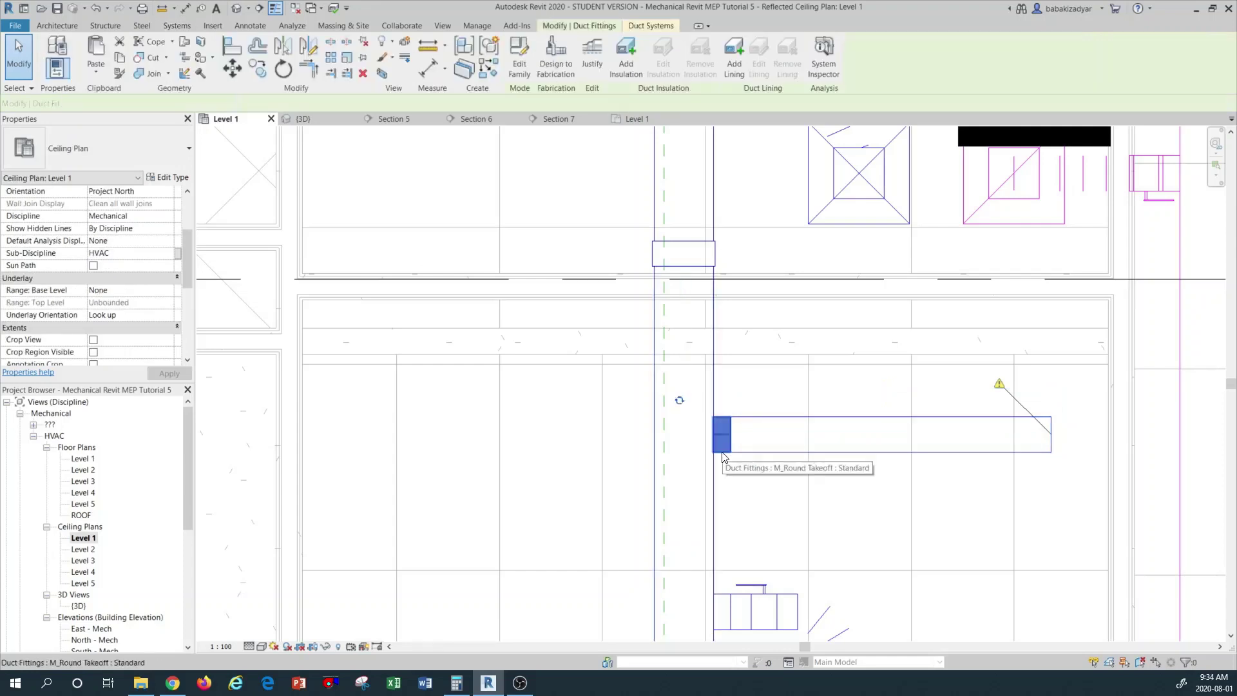
right_click(723, 453)
left_click(753, 335)
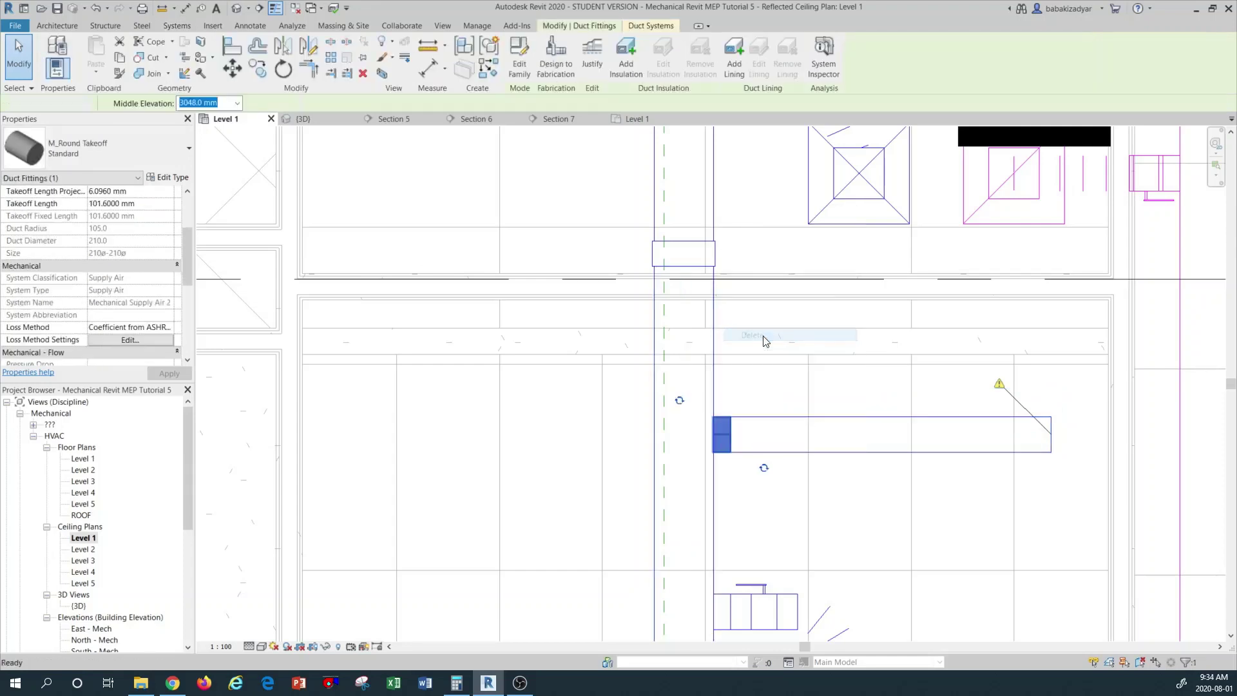
Step: Reconnect the round branch's west end to the vertical supply duct with a shoe takeoff
left_click(730, 444)
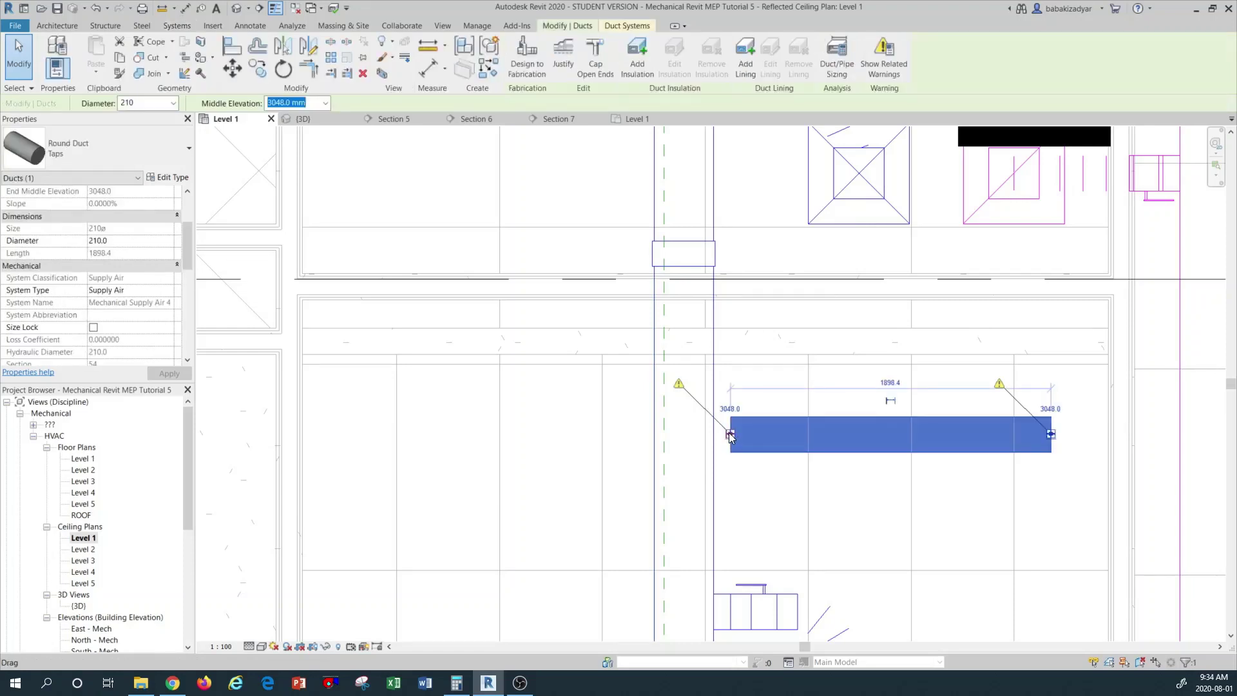
left_click_drag(730, 437, 711, 430)
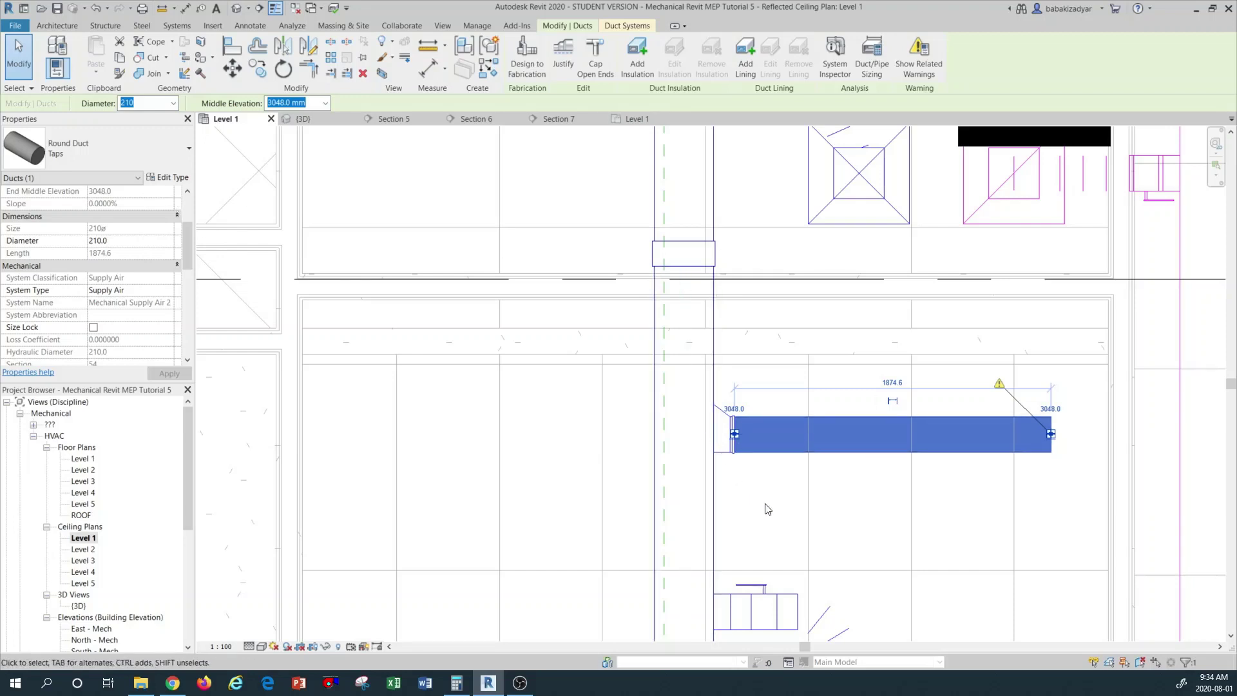
left_click(903, 508)
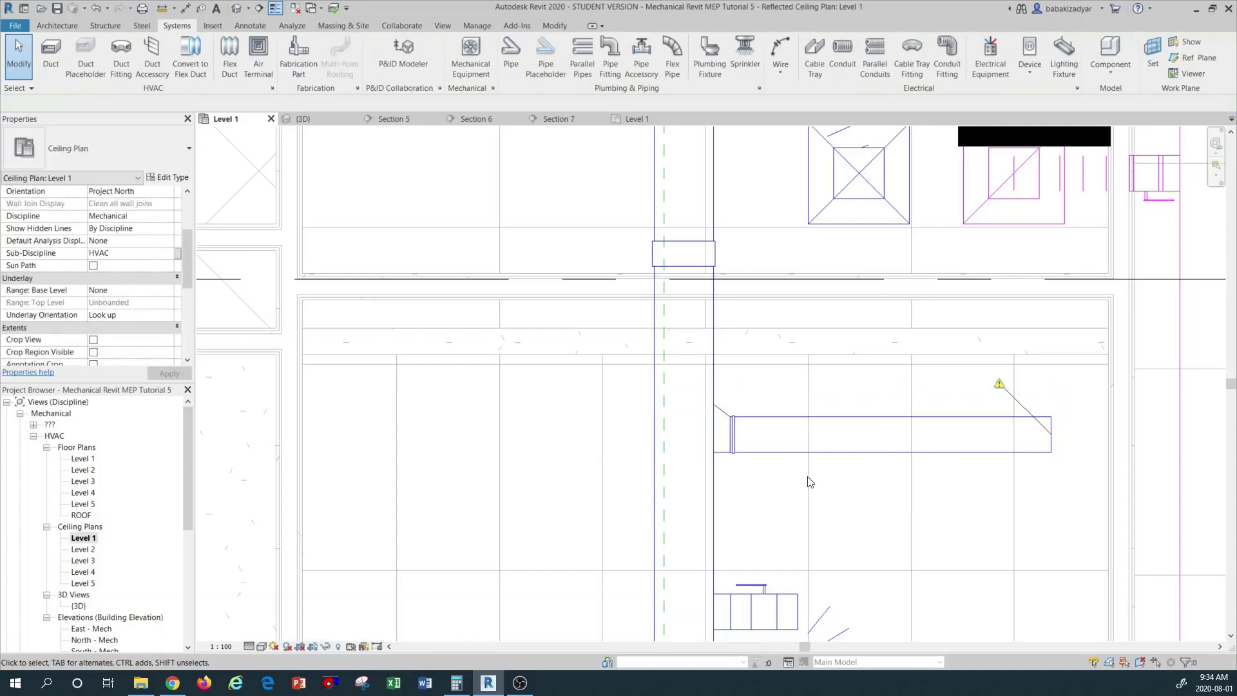
Step: Delete the shoe takeoff and the horizontal 210 mm round branch from the large lower room
left_click(723, 413)
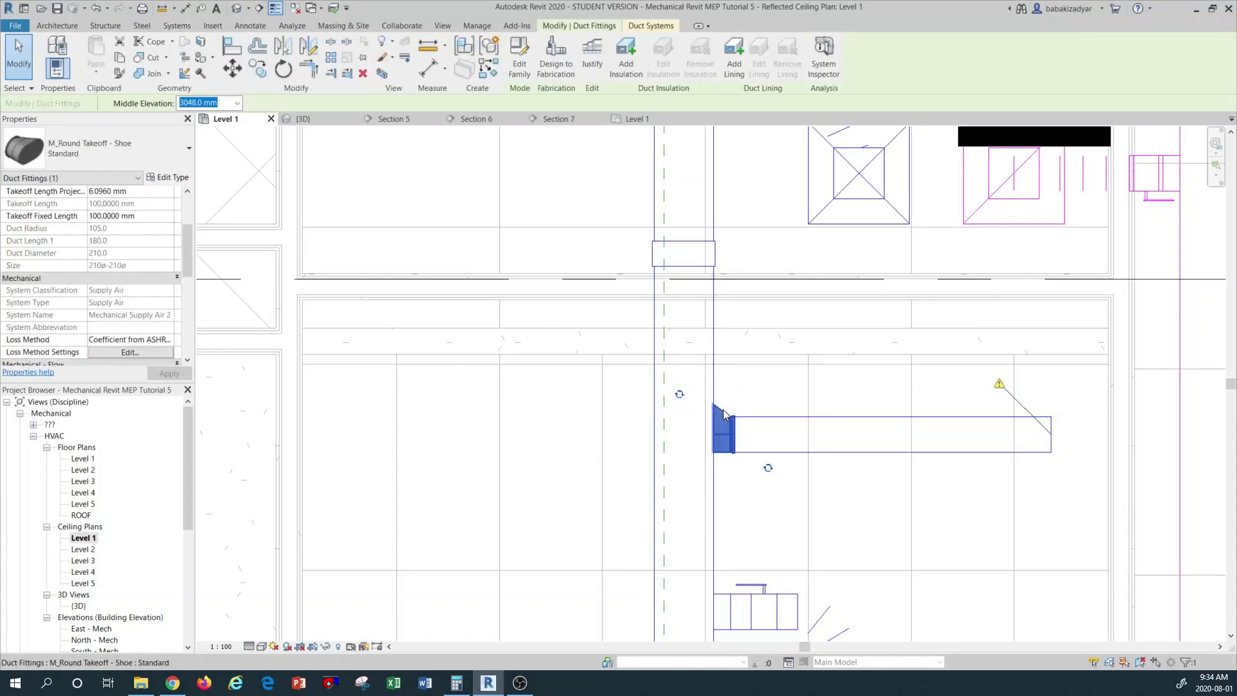
right_click(723, 413)
left_click(769, 539)
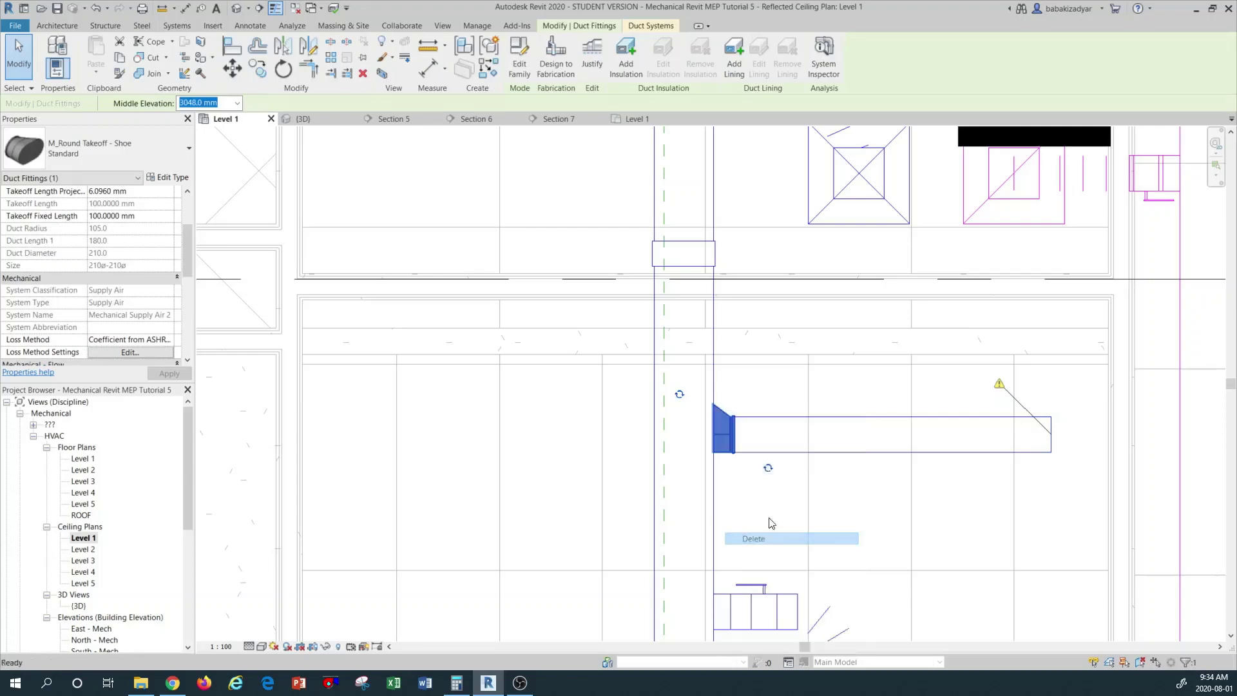
left_click(769, 423)
right_click(769, 423)
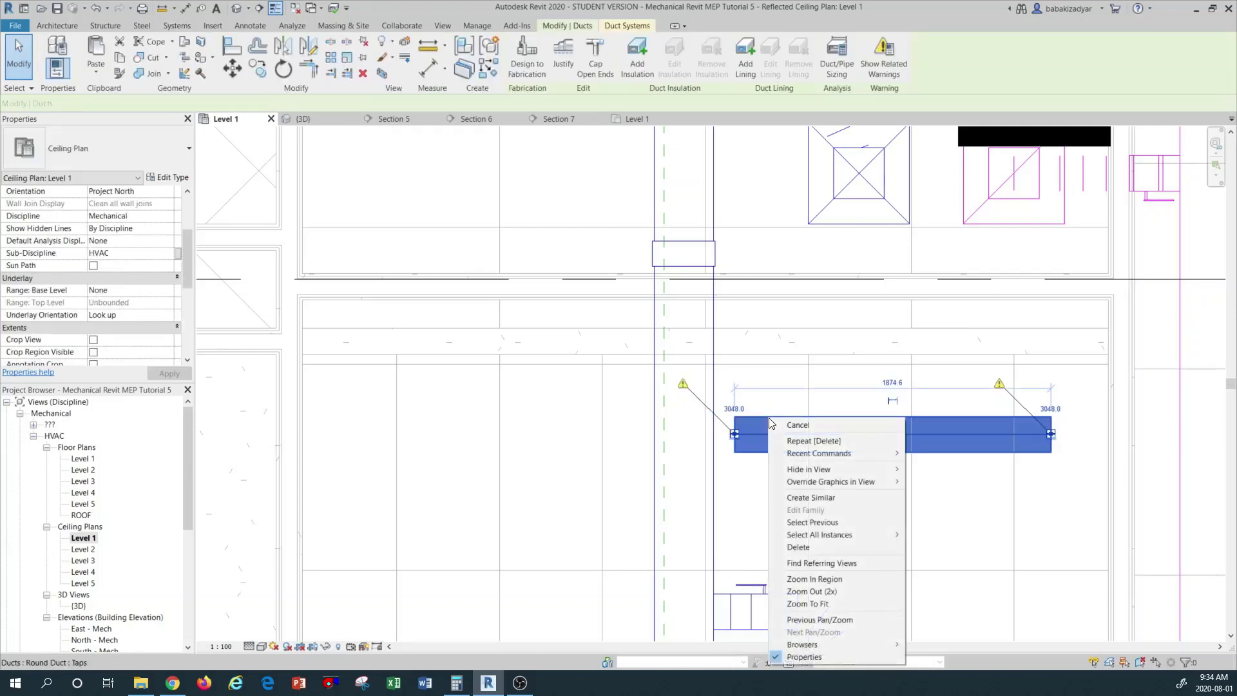
left_click(784, 547)
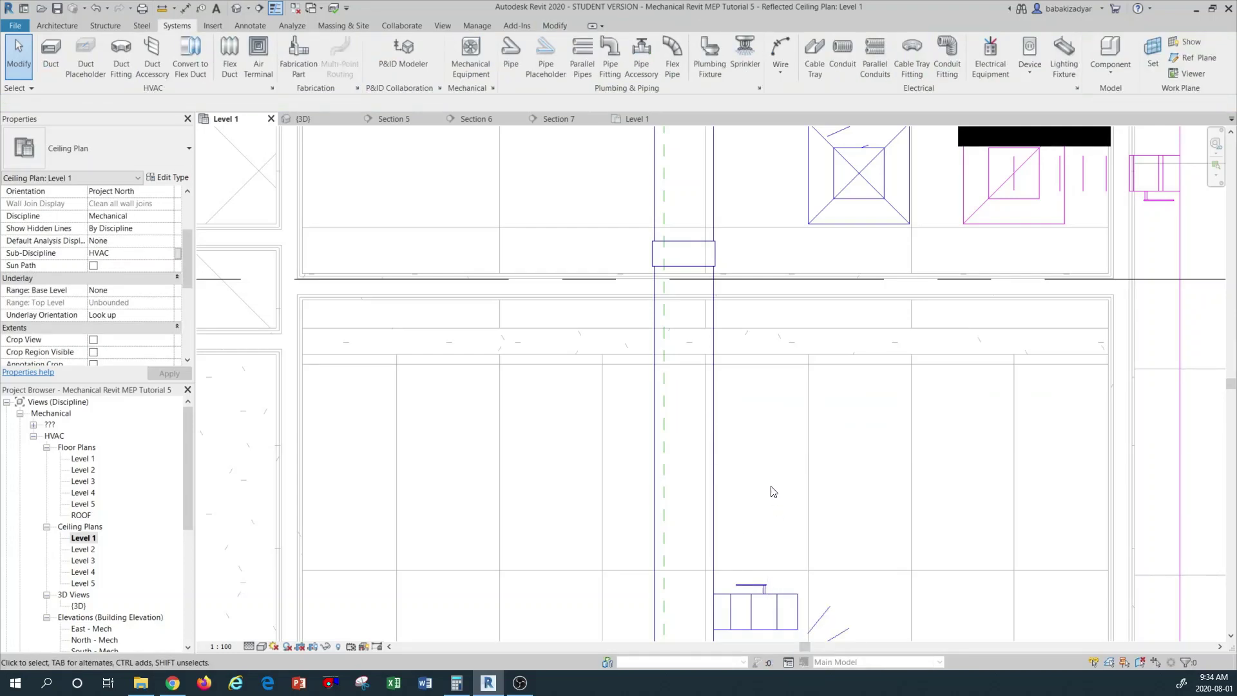
scroll(844, 546, "down", 6)
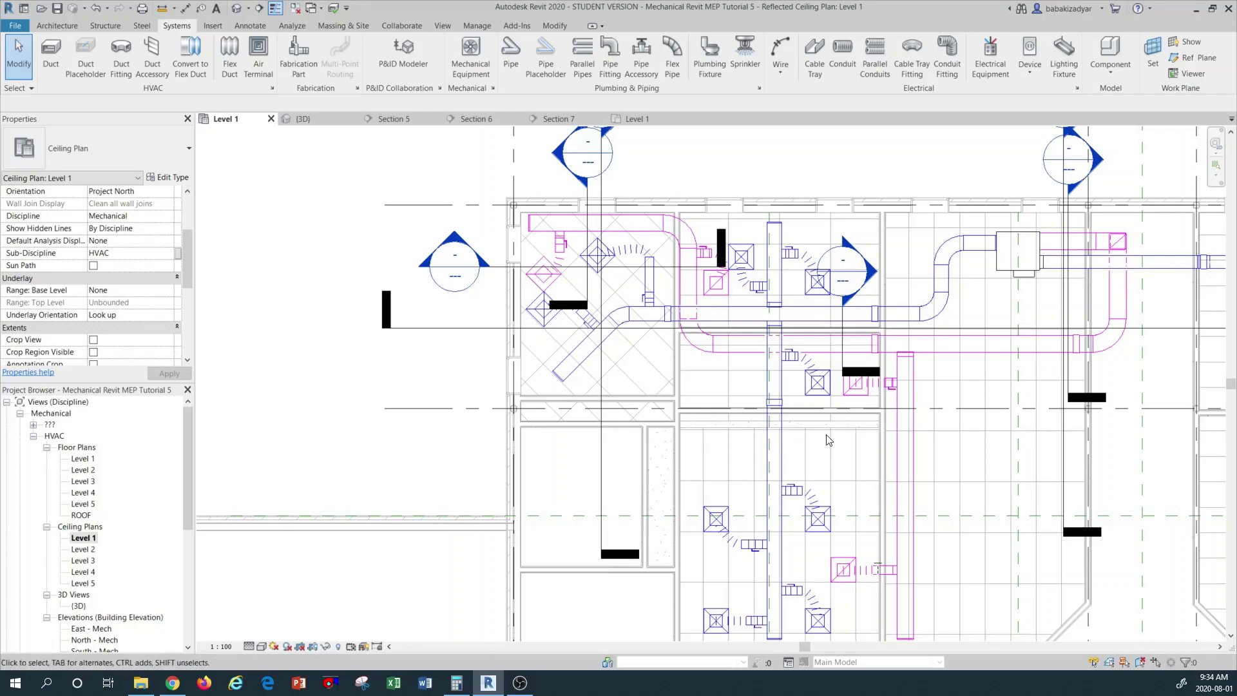
scroll(775, 407, "down", 3)
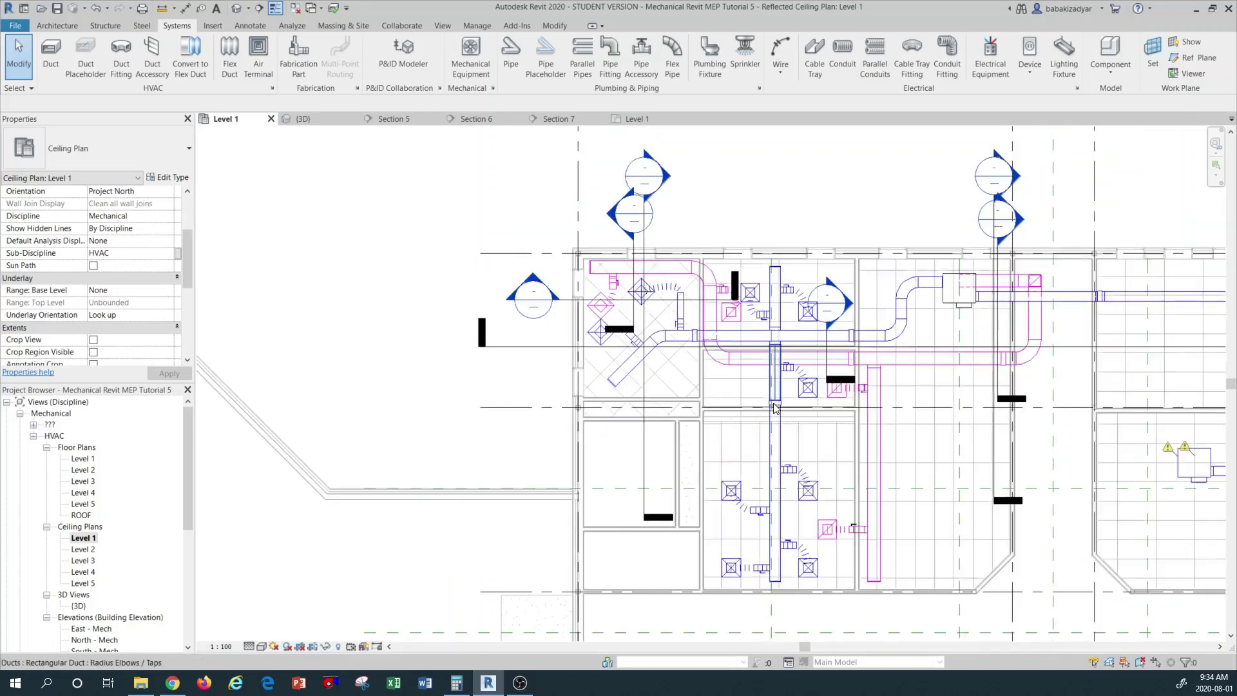